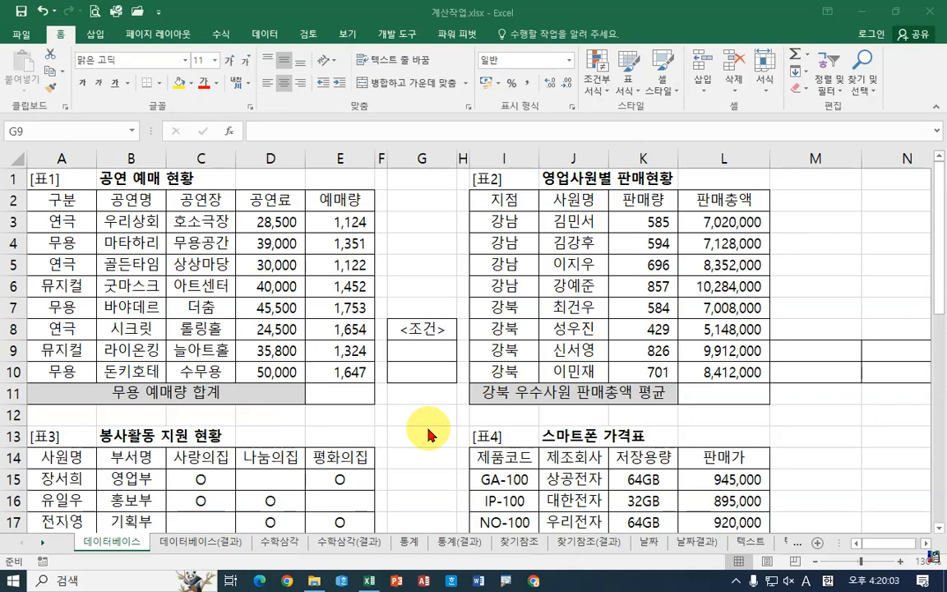
# Step: Examine the 구분 heading and the 무용 entry in 표1 alongside the empty condition cells G9:G10
pyautogui.click(430, 351)
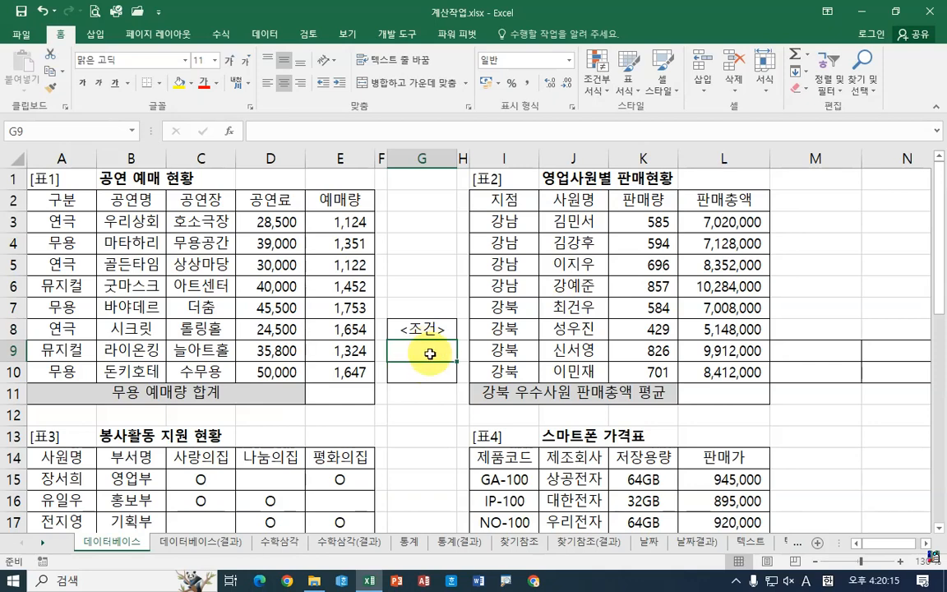
pyautogui.click(429, 375)
pyautogui.click(430, 354)
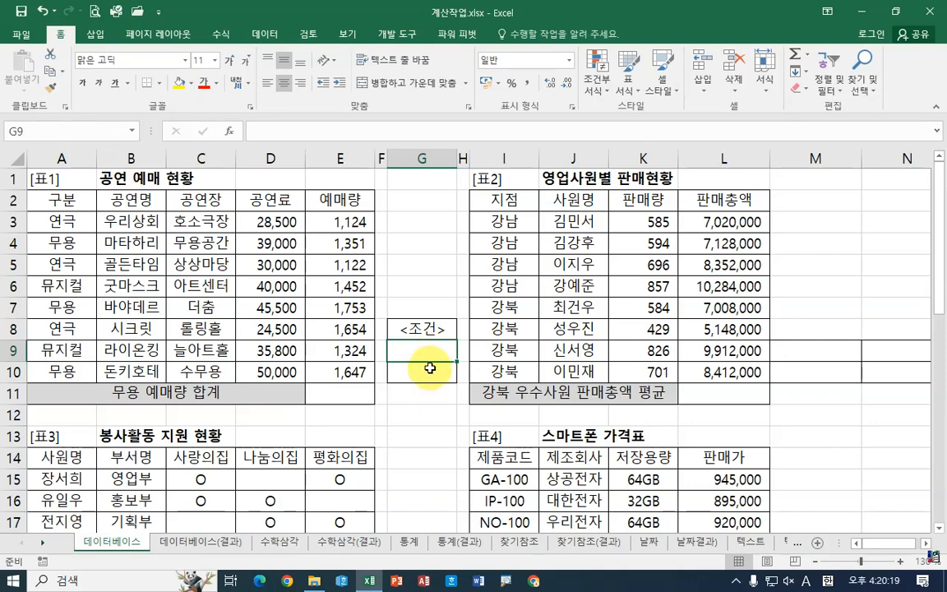
pyautogui.click(76, 205)
pyautogui.click(63, 240)
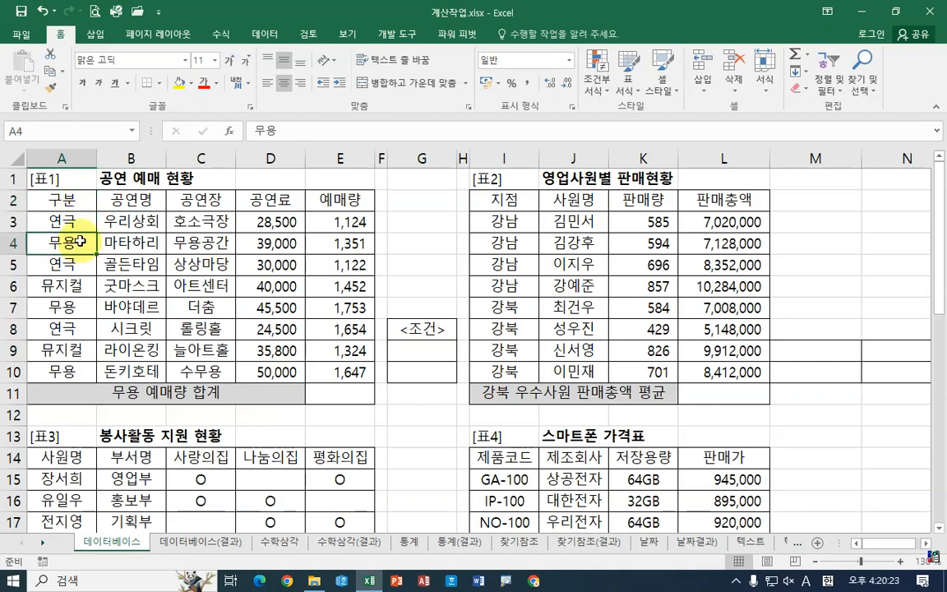
pyautogui.click(77, 202)
pyautogui.click(64, 243)
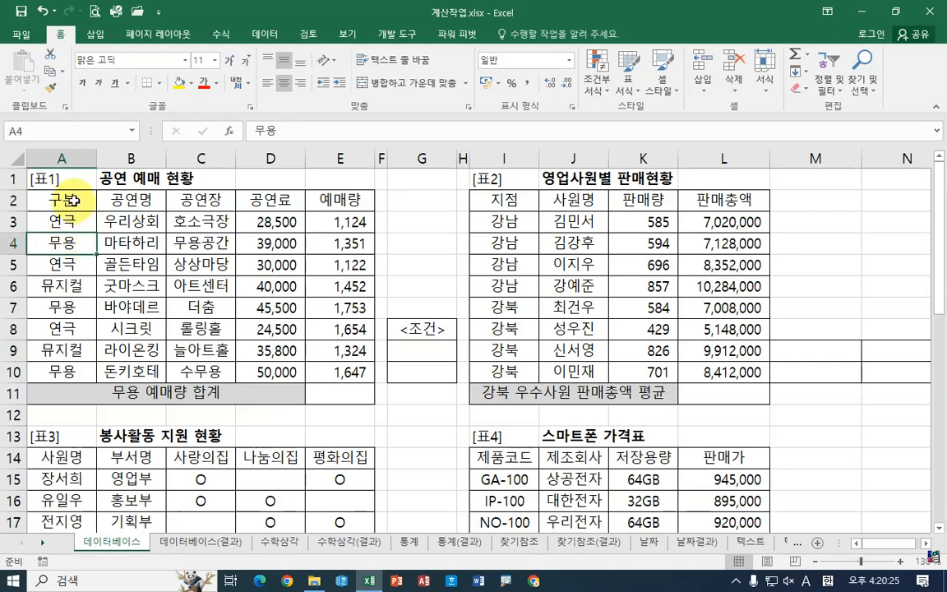
pyautogui.click(74, 201)
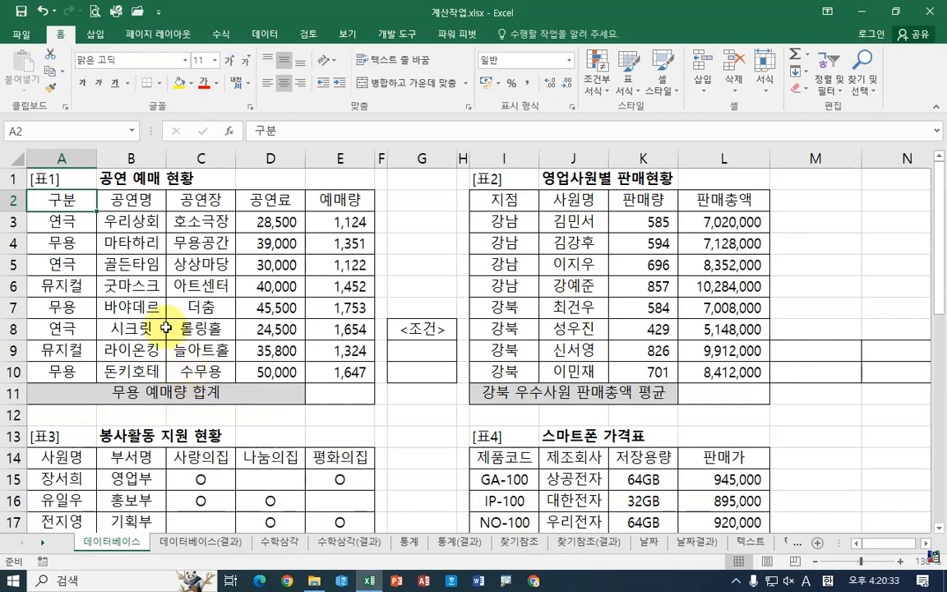
pyautogui.keyDown('ctrl'); pyautogui.click(76, 241); pyautogui.keyUp('ctrl')
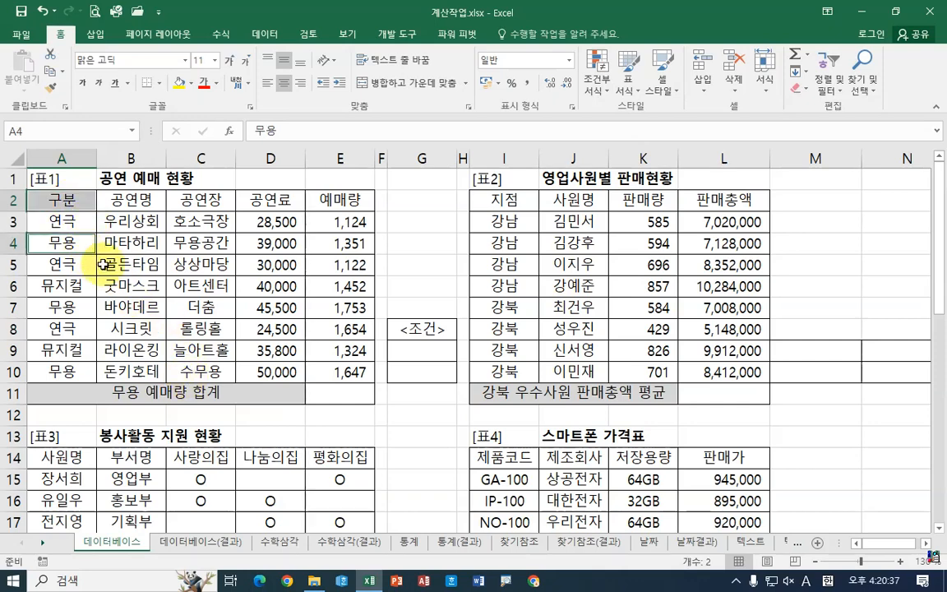
pyautogui.click(441, 357)
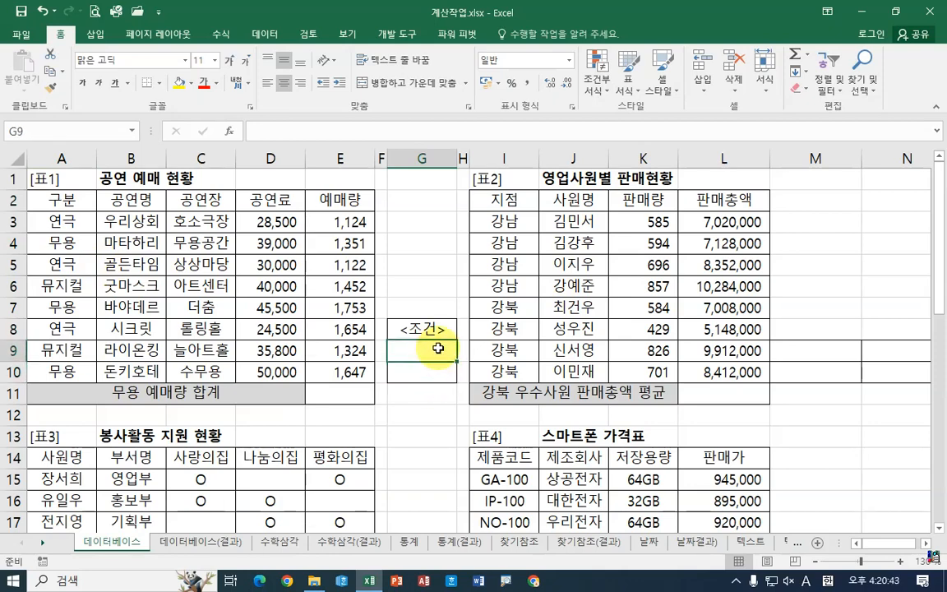
# Step: Build the condition range by copying the 구분 heading from A2 to G9 and 무용 from A4 to G10
pyautogui.click(66, 199)
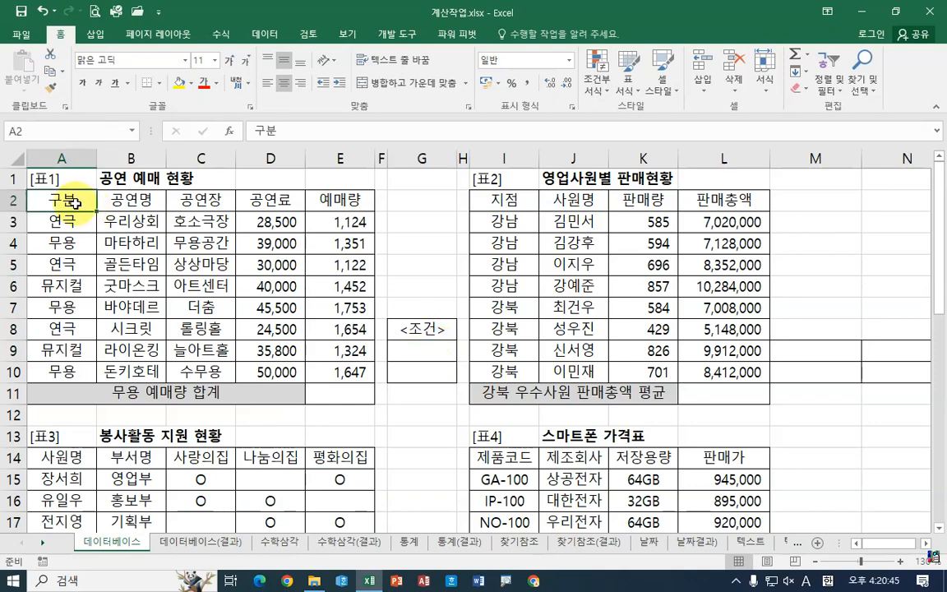
pyautogui.hotkey('ctrl', 'c')
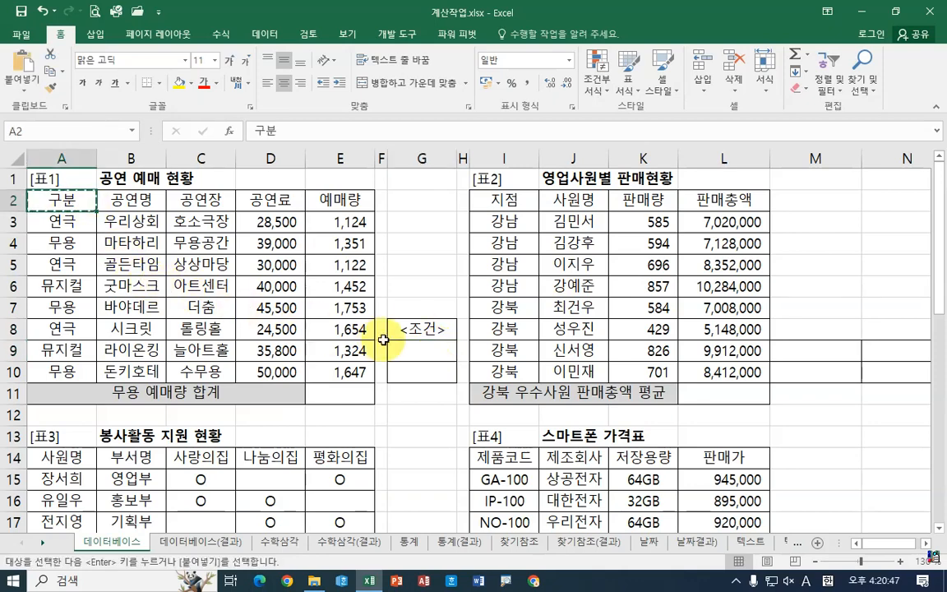
pyautogui.click(422, 350)
pyautogui.hotkey('ctrl', 'v')
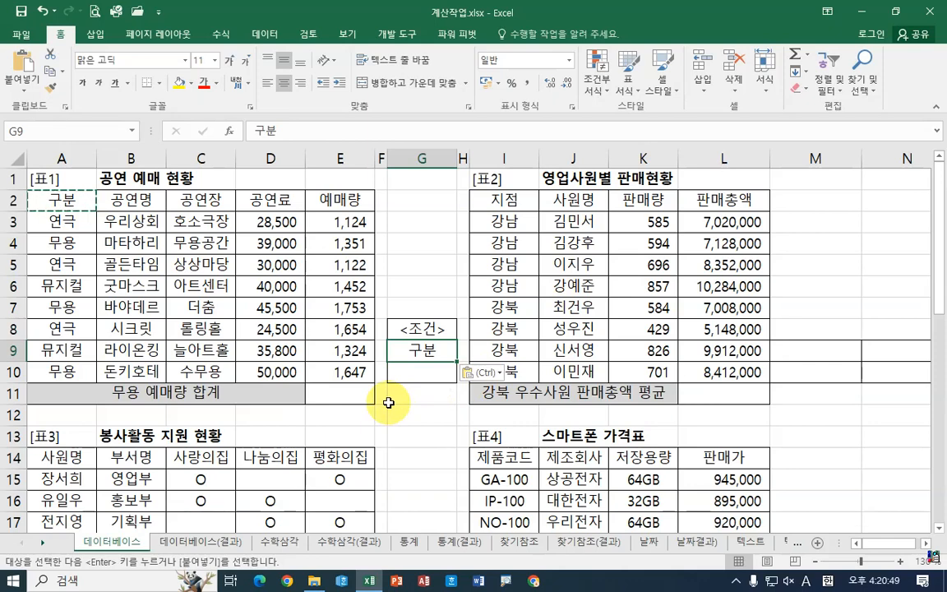
pyautogui.click(70, 247)
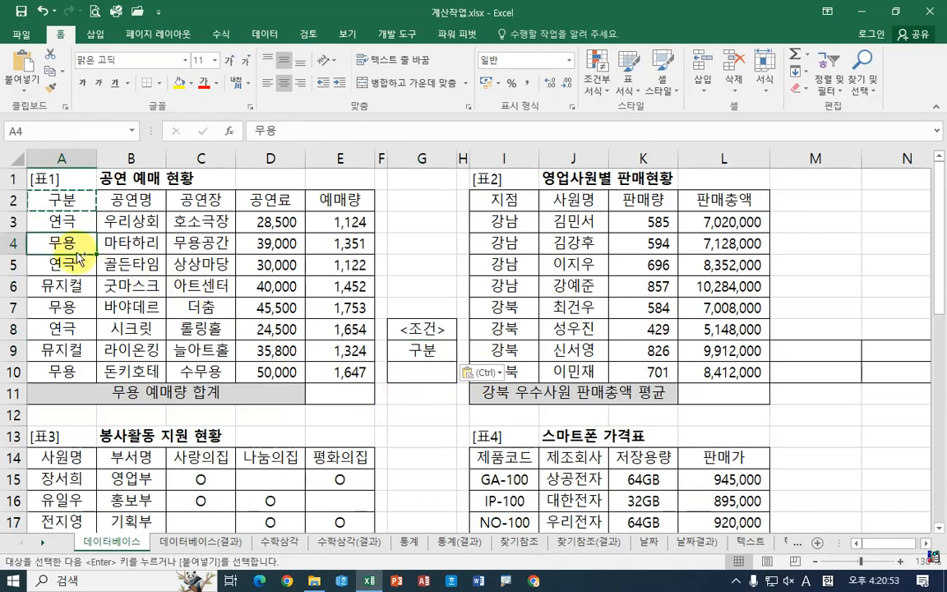
pyautogui.hotkey('ctrl', 'c')
pyautogui.click(434, 369)
pyautogui.hotkey('ctrl', 'v')
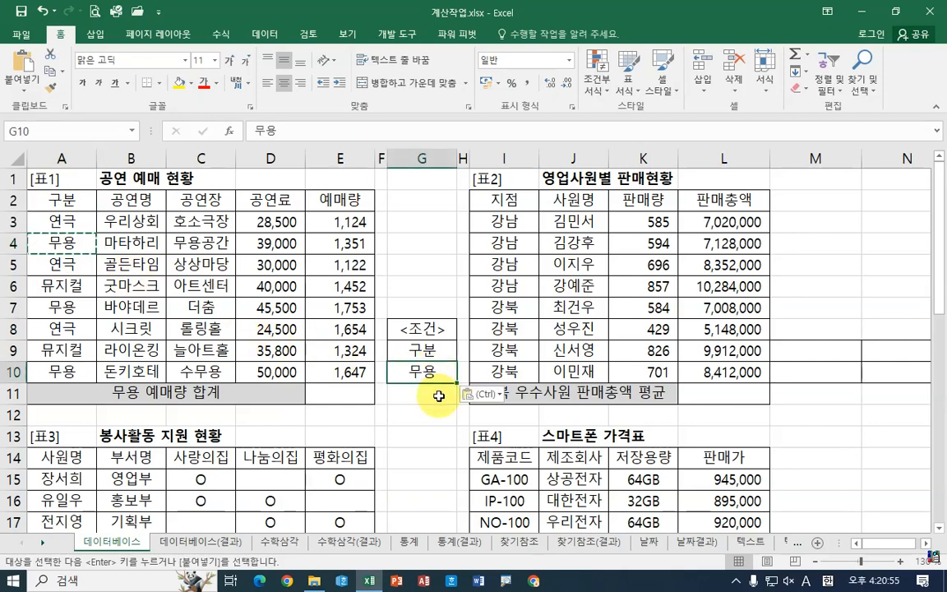
pyautogui.press('Return')
pyautogui.click(434, 351)
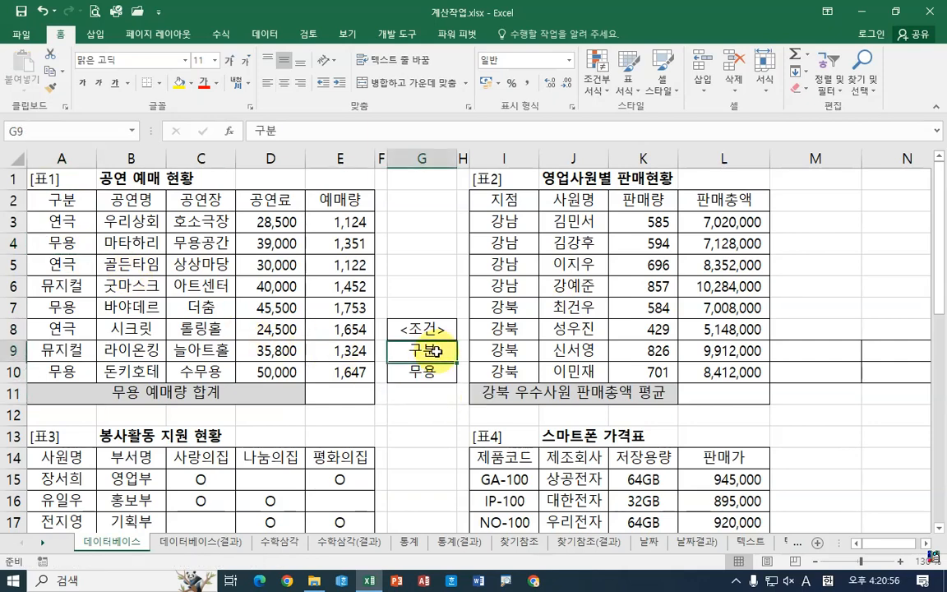
pyautogui.click(422, 393)
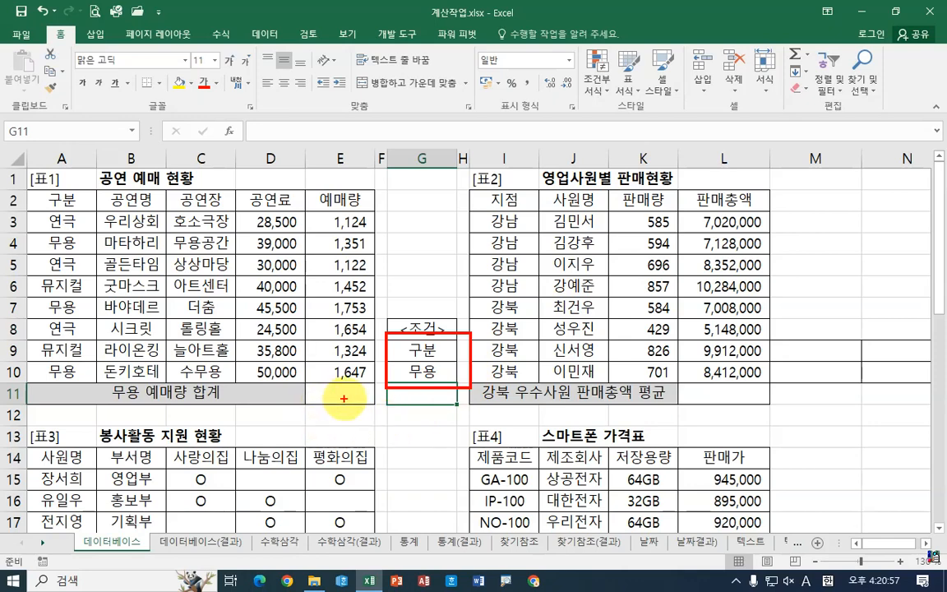
# Step: Start a DSUM function in E11 with A2:E10 as the database and G9:G10 as the criteria
pyautogui.moveTo(310, 386)
pyautogui.mouseDown()
pyautogui.moveTo(358, 406)
pyautogui.moveTo(356, 390)
pyautogui.mouseUp()
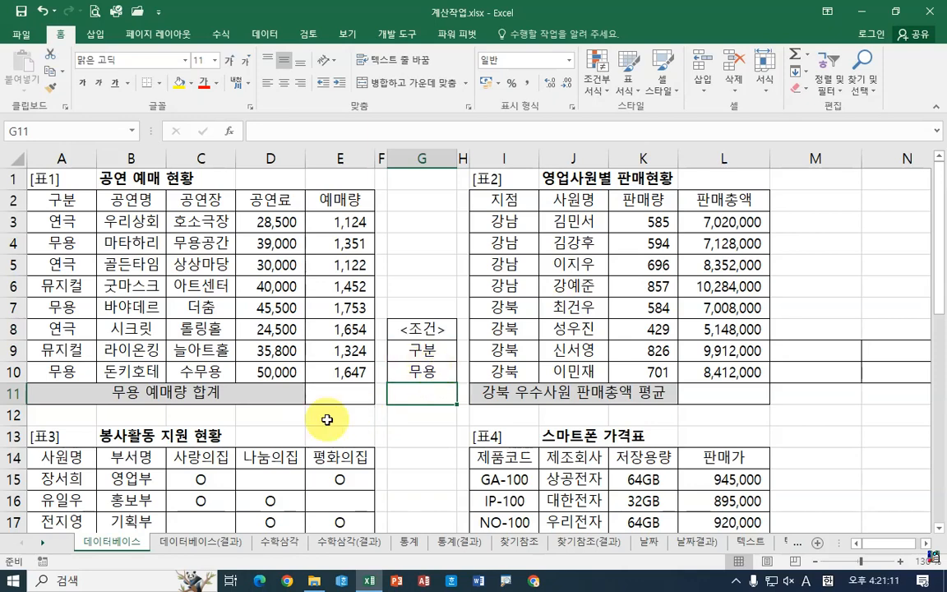
pyautogui.click(317, 396)
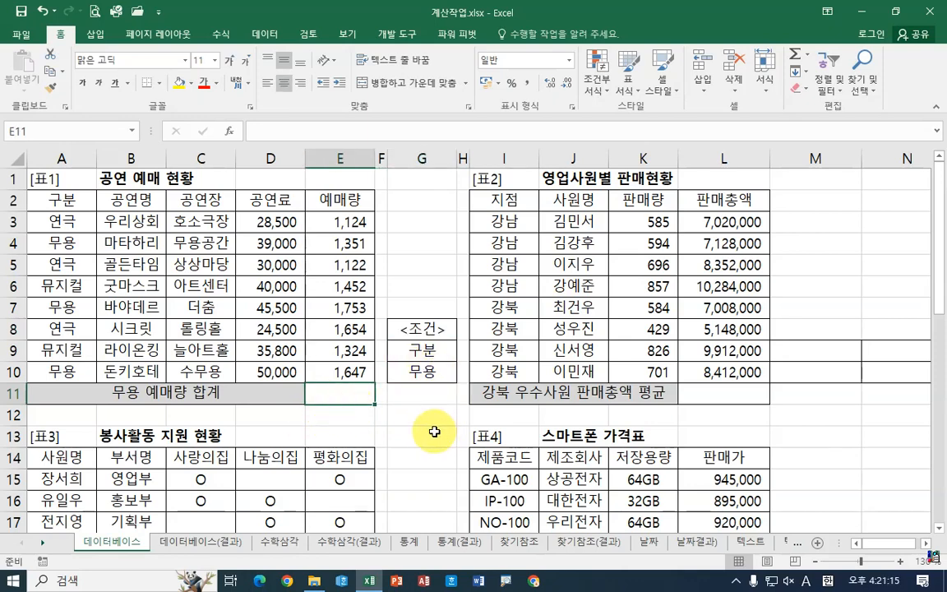
pyautogui.write('=d')
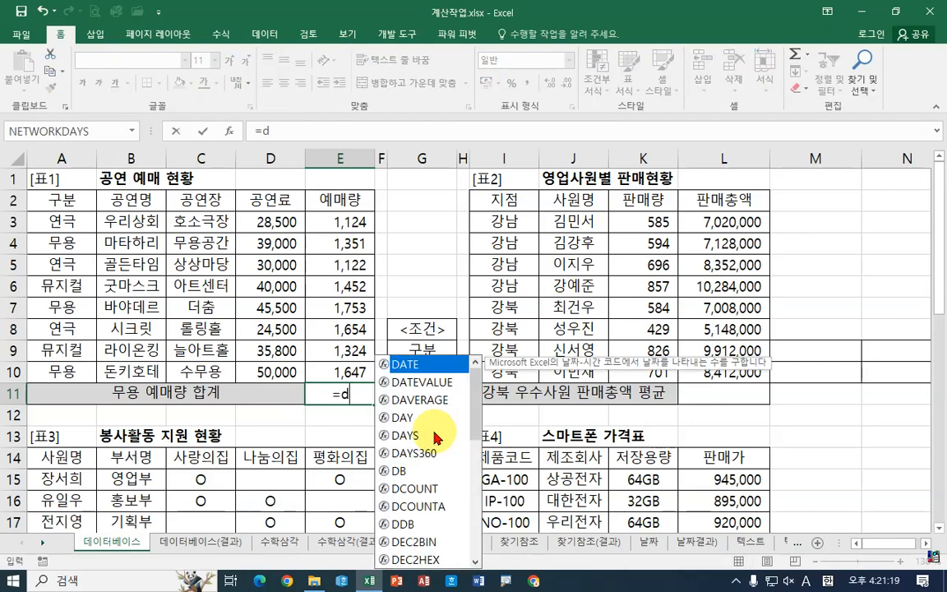
pyautogui.write('s')
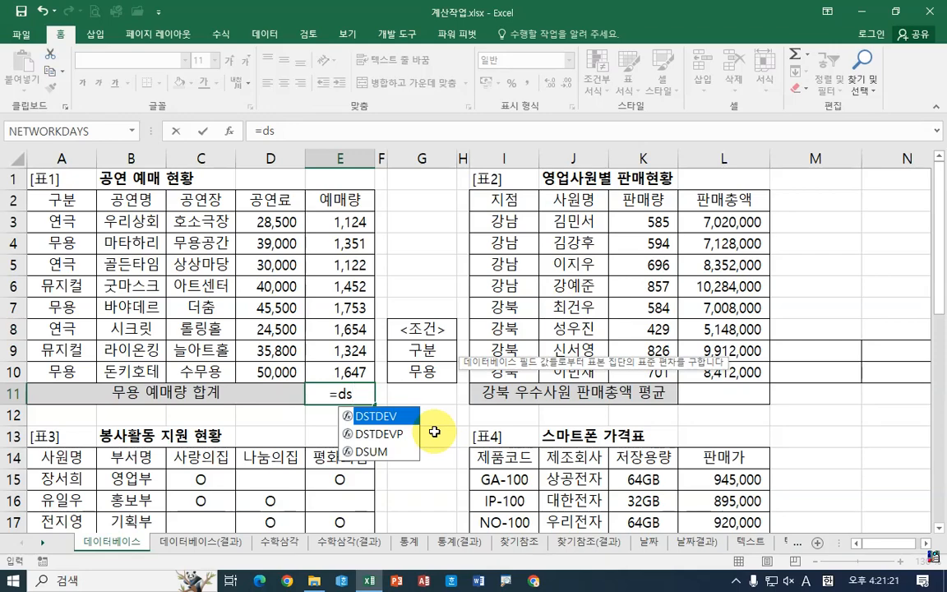
pyautogui.doubleClick(374, 452)
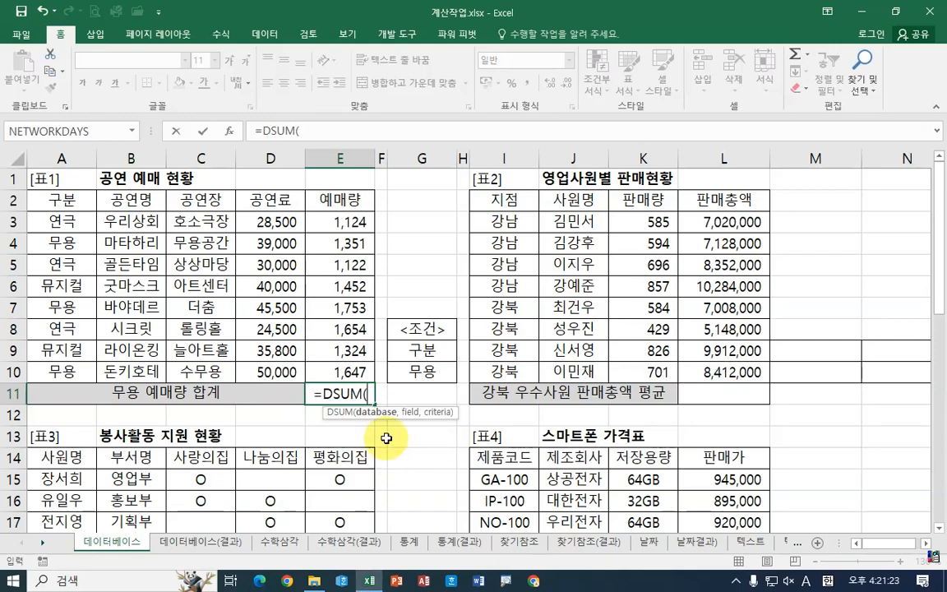
pyautogui.click(234, 131)
pyautogui.moveTo(198, 320); pyautogui.dragTo(594, 179)
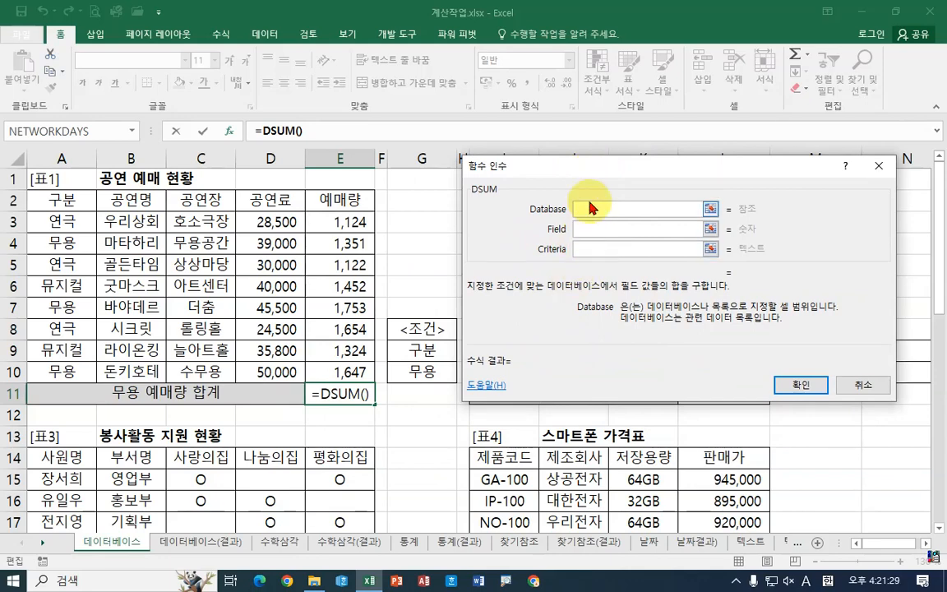
pyautogui.moveTo(74, 197); pyautogui.dragTo(360, 377)
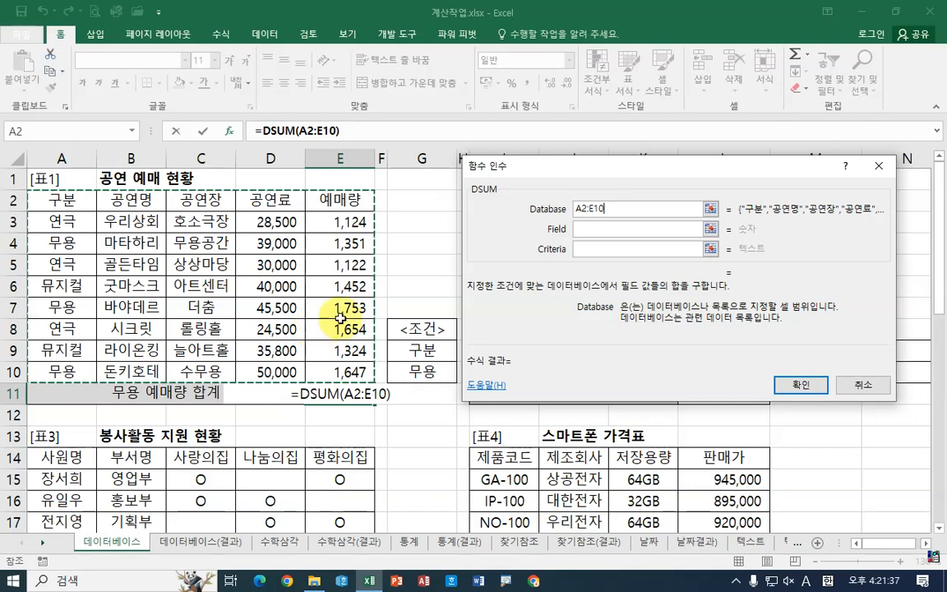
pyautogui.click(581, 249)
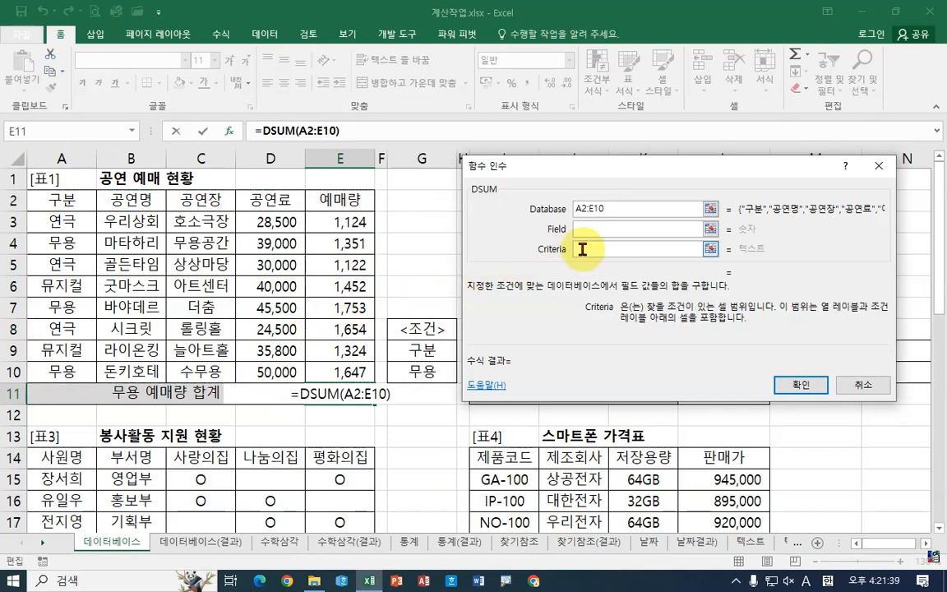
pyautogui.moveTo(421, 351); pyautogui.dragTo(429, 372)
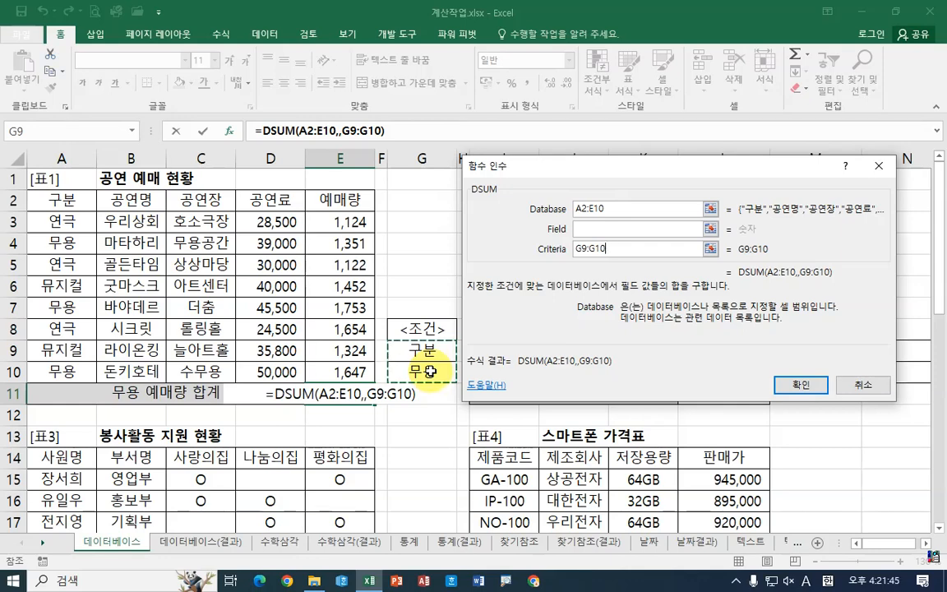
# Step: Set the DSUM field to the 예매량 heading in E2 and complete the formula
pyautogui.click(592, 227)
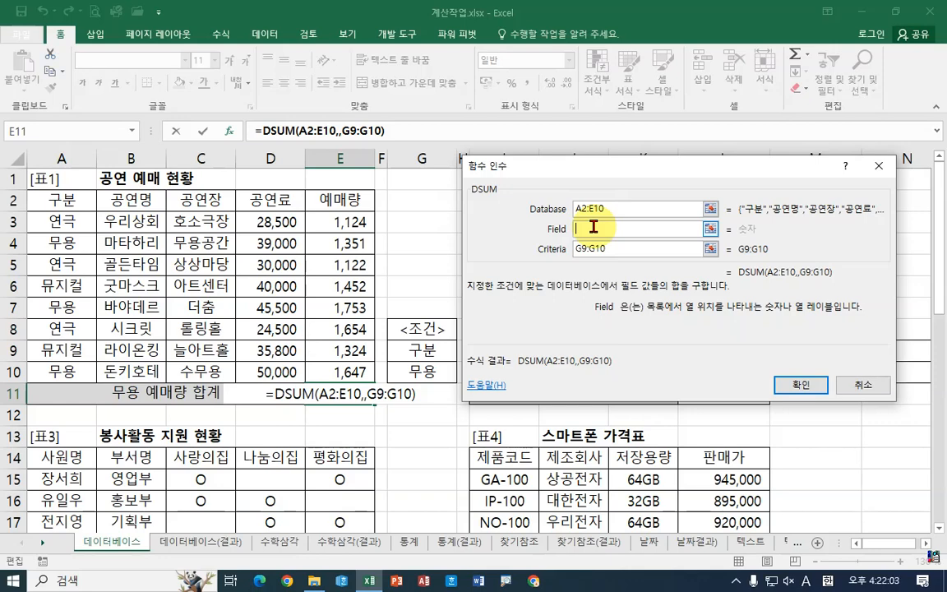
pyautogui.click(342, 200)
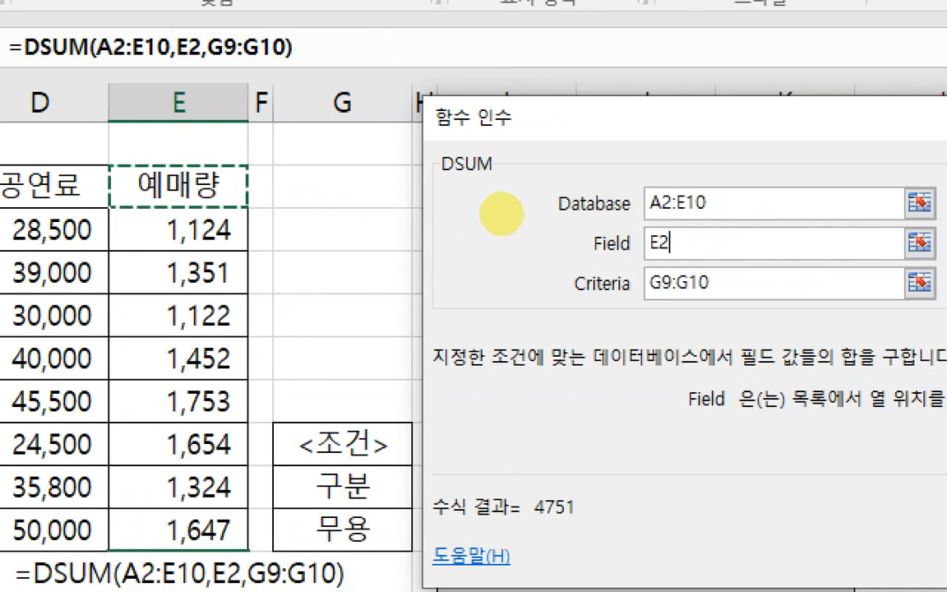
pyautogui.click(656, 226)
pyautogui.moveTo(884, 226); pyautogui.dragTo(701, 223)
pyautogui.moveTo(742, 305); pyautogui.dragTo(642, 307)
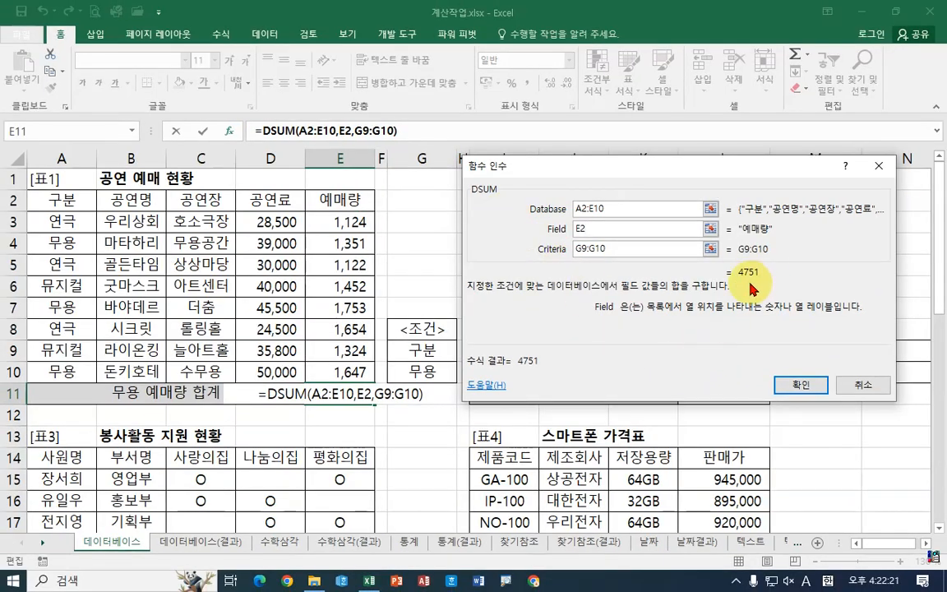
pyautogui.click(799, 386)
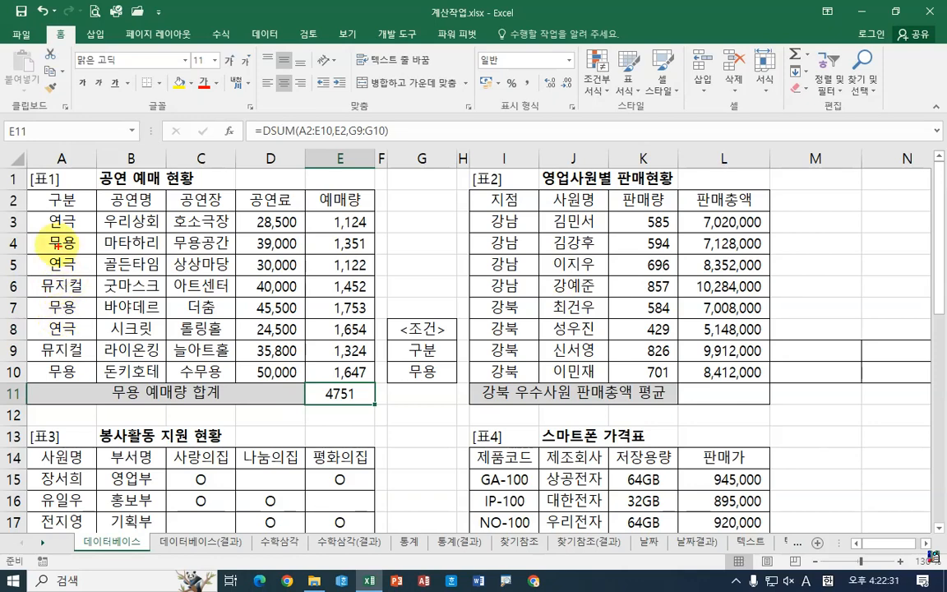
pyautogui.moveTo(40, 231); pyautogui.dragTo(93, 253)
pyautogui.moveTo(303, 240); pyautogui.dragTo(381, 264)
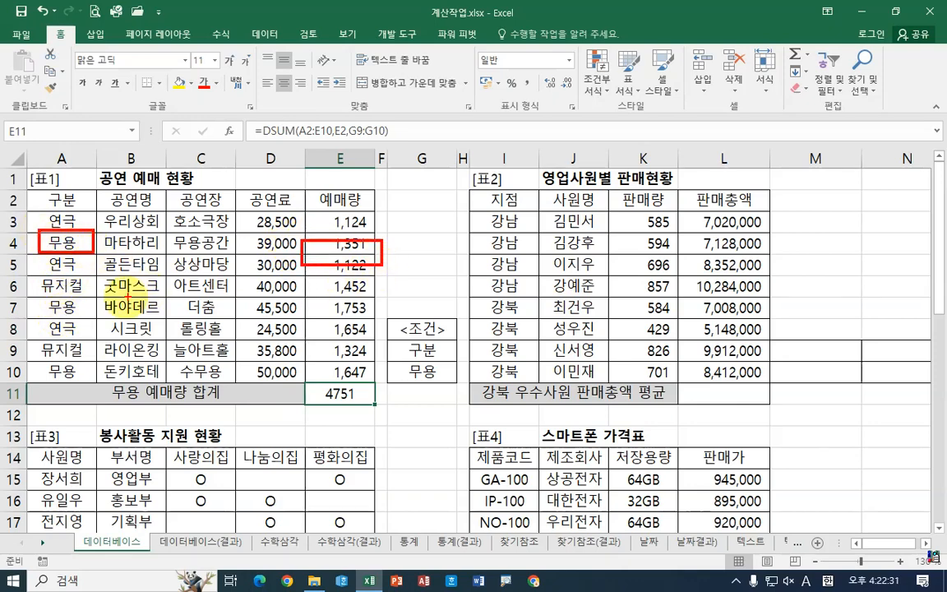
pyautogui.moveTo(56, 298); pyautogui.dragTo(104, 315)
pyautogui.moveTo(299, 298); pyautogui.dragTo(370, 320)
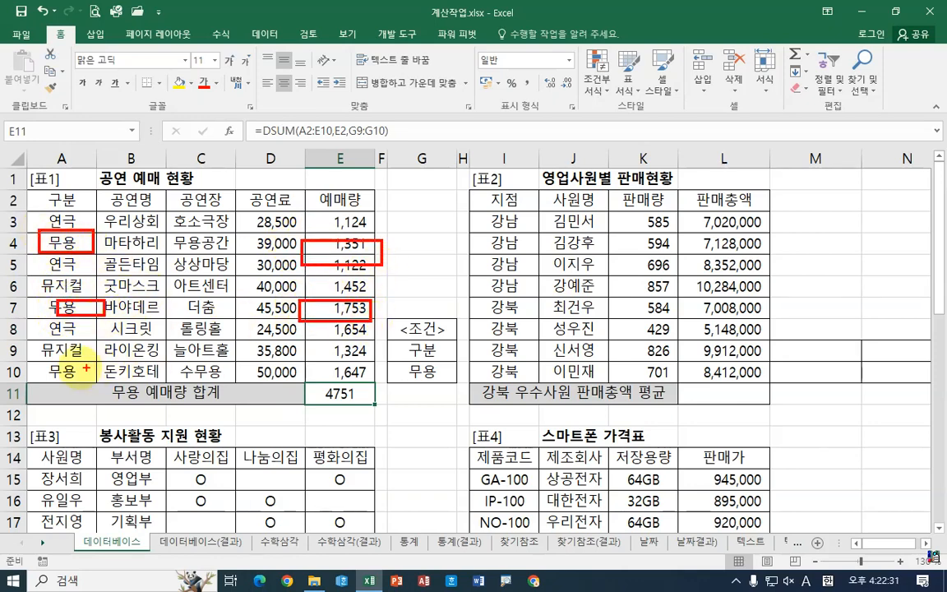
pyautogui.moveTo(39, 363); pyautogui.dragTo(88, 378)
pyautogui.moveTo(326, 362); pyautogui.dragTo(384, 380)
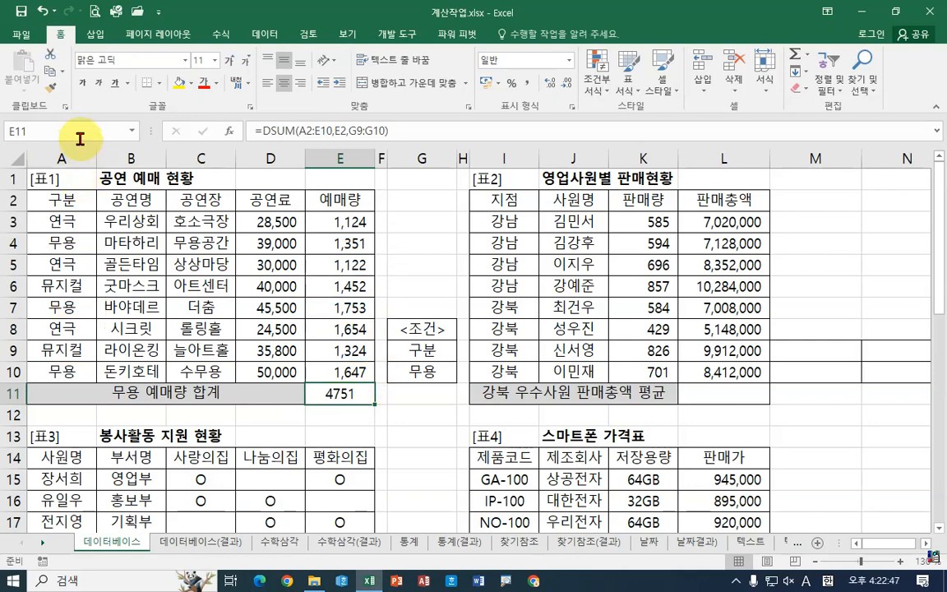
# Step: Append &"매" to the DSUM formula in E11 so the total carries the unit 매
pyautogui.click(463, 130)
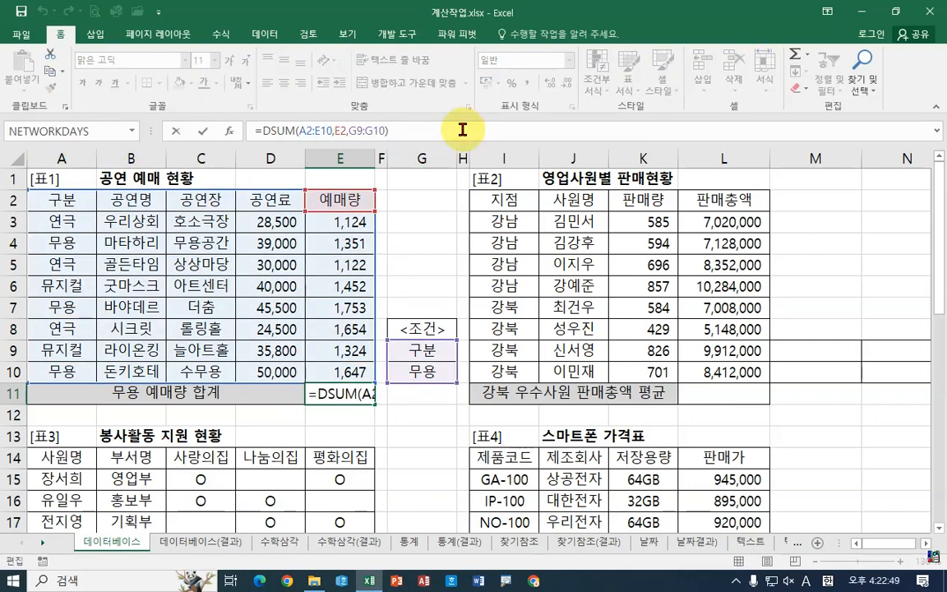
pyautogui.press('Return')
pyautogui.write('&""')
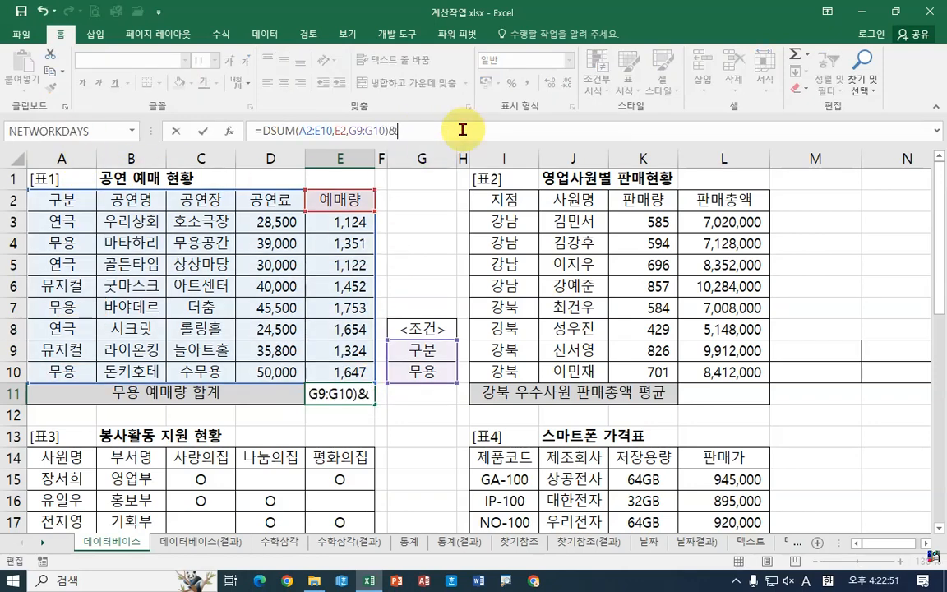
pyautogui.write('매')
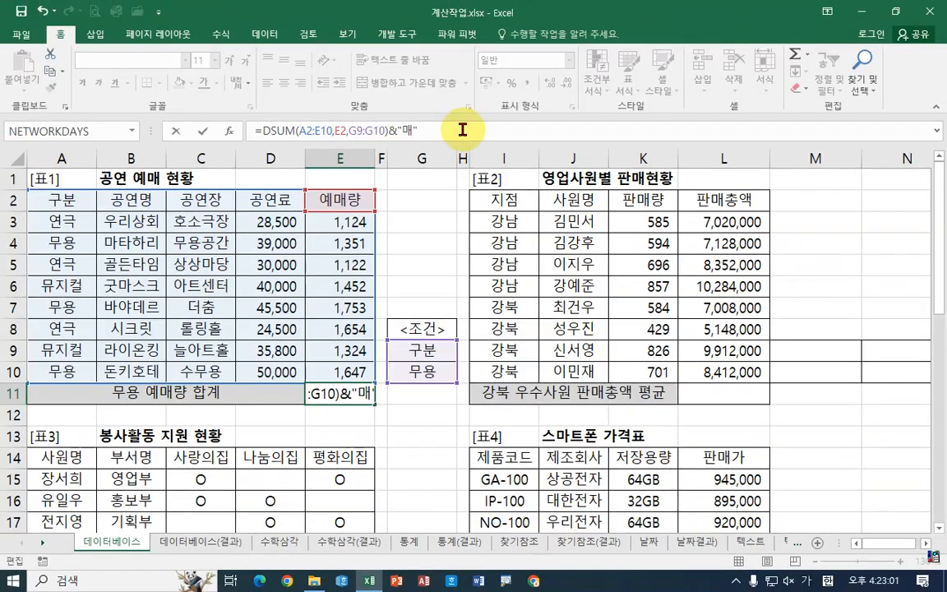
pyautogui.press('Return')
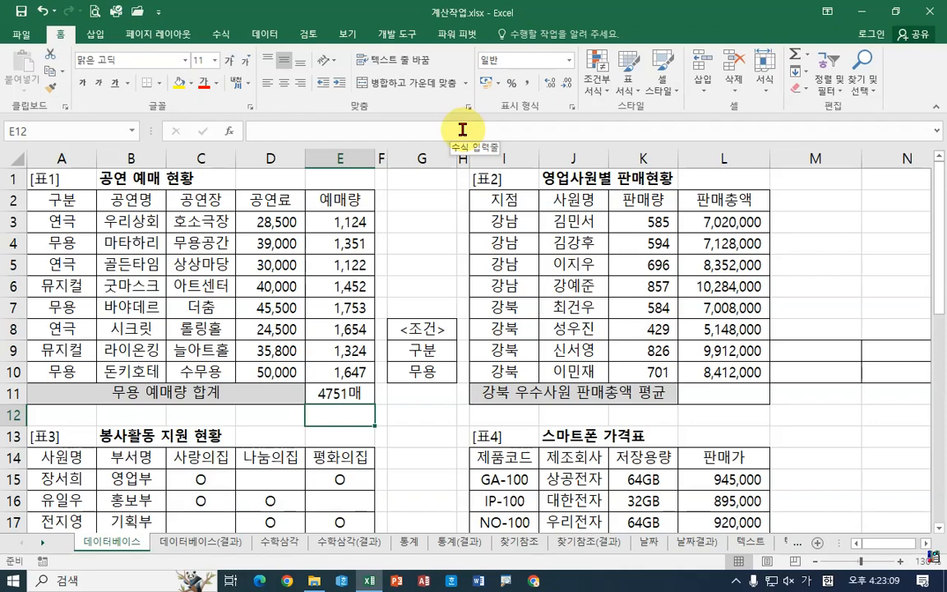
pyautogui.click(927, 546)
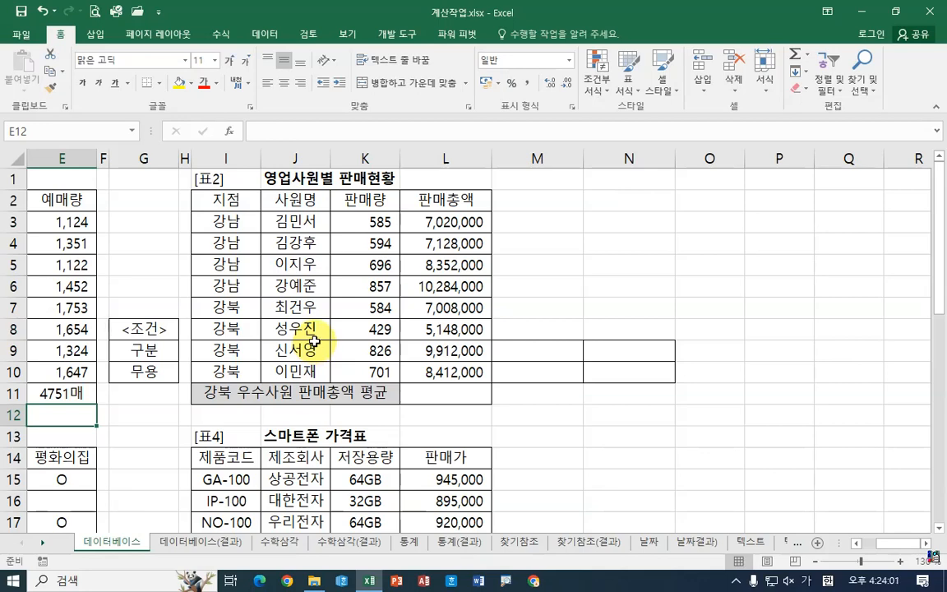
pyautogui.moveTo(212, 188)
pyautogui.mouseDown()
pyautogui.moveTo(265, 212)
pyautogui.moveTo(461, 259)
pyautogui.moveTo(534, 332)
pyautogui.mouseUp()
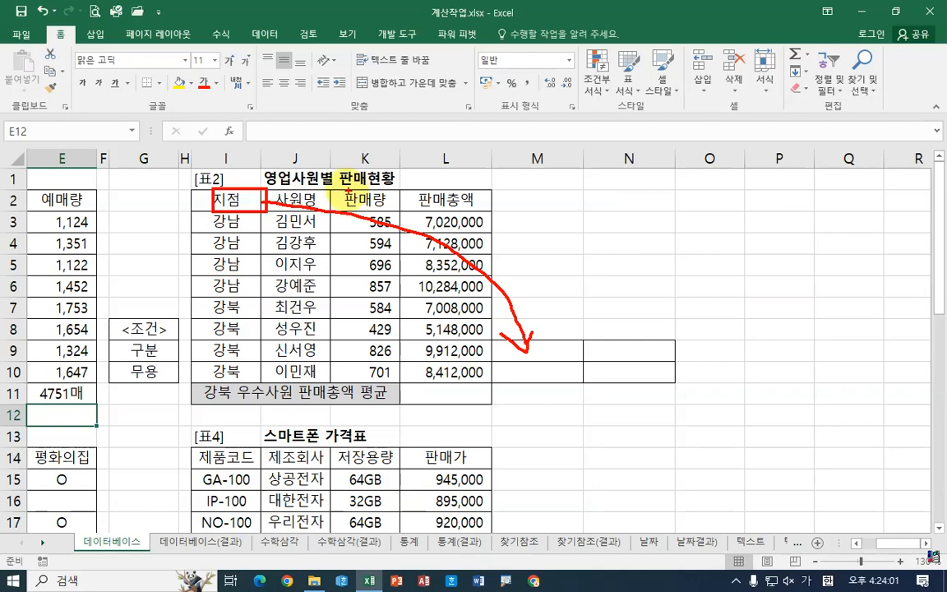
pyautogui.moveTo(348, 189)
pyautogui.mouseDown()
pyautogui.moveTo(393, 194)
pyautogui.moveTo(533, 248)
pyautogui.moveTo(626, 332)
pyautogui.moveTo(637, 320)
pyautogui.mouseUp()
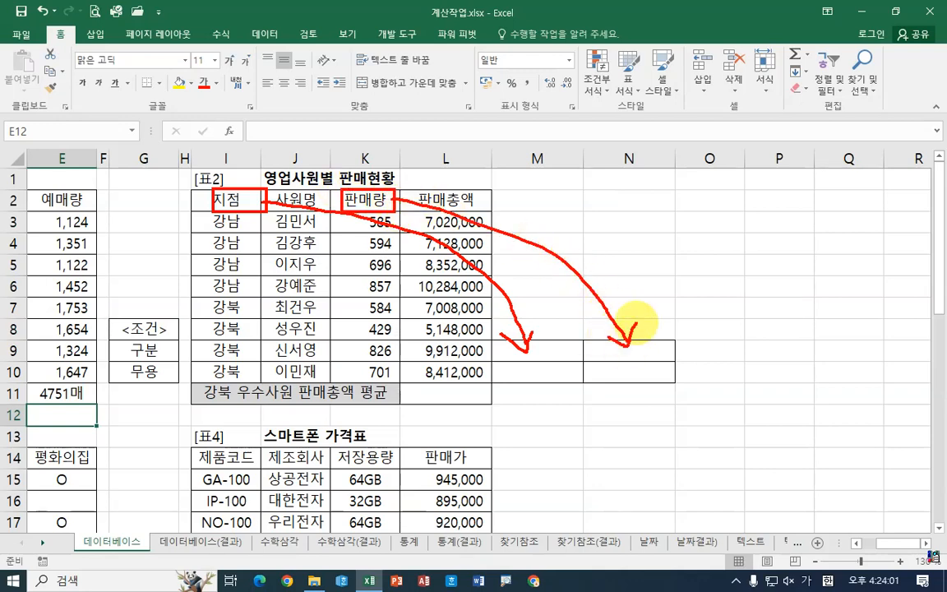
pyautogui.press('Escape')
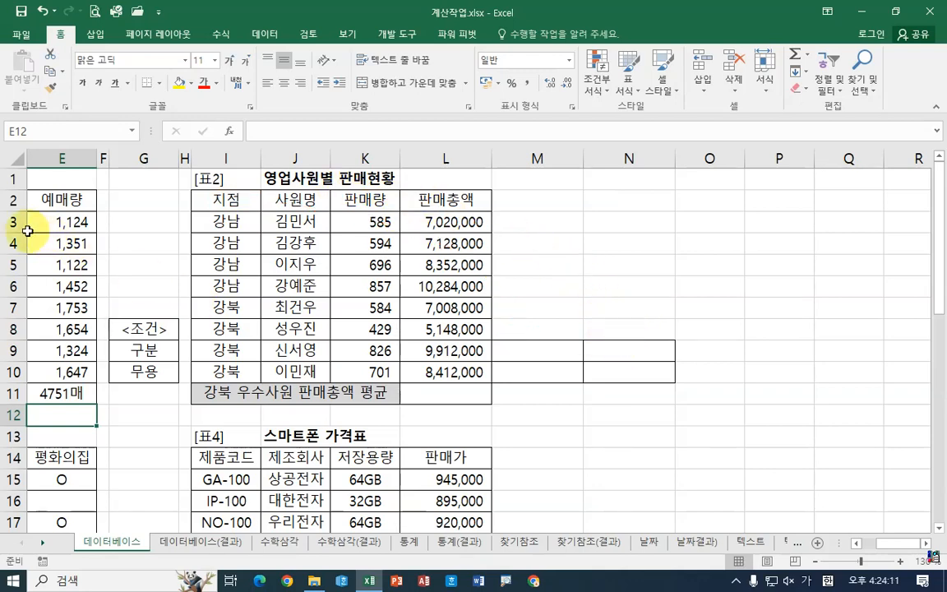
# Step: Copy the 지점 heading from I2 to M9 and the 판매량 heading from K2 to N9
pyautogui.click(197, 202)
pyautogui.hotkey('ctrl', 'c')
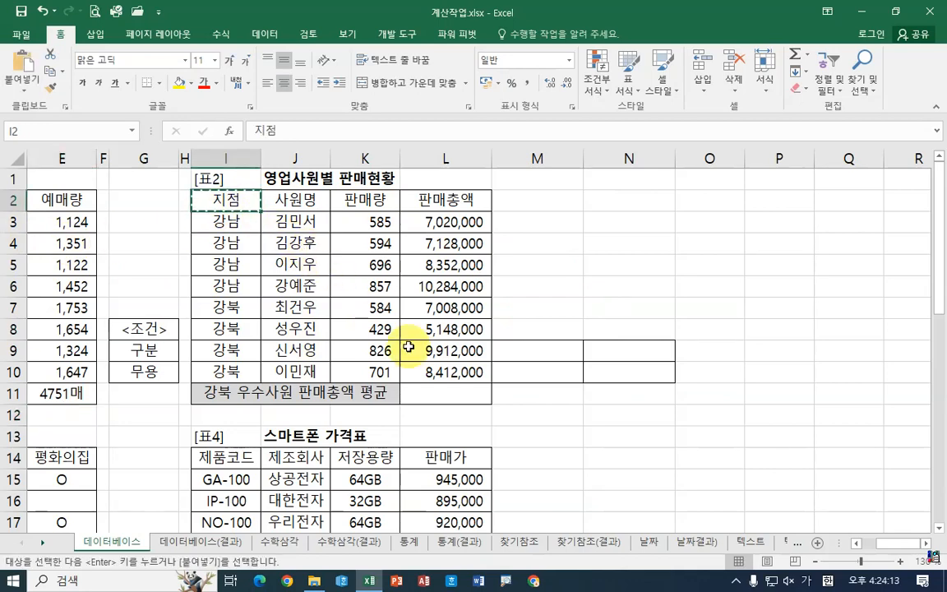
pyautogui.click(526, 351)
pyautogui.hotkey('ctrl', 'v')
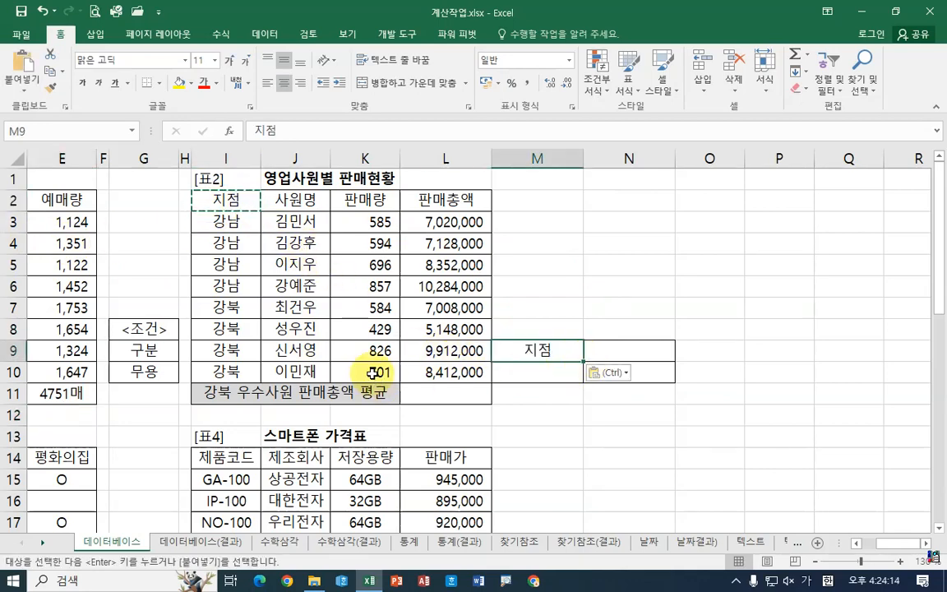
pyautogui.click(353, 199)
pyautogui.hotkey('ctrl', 'c')
pyautogui.click(620, 350)
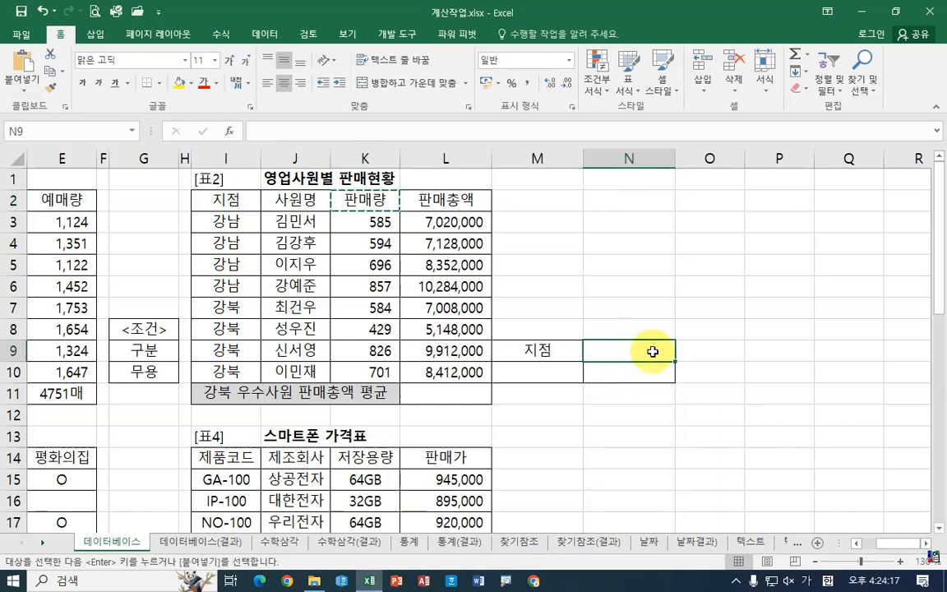
pyautogui.hotkey('ctrl', 'v')
pyautogui.click(557, 374)
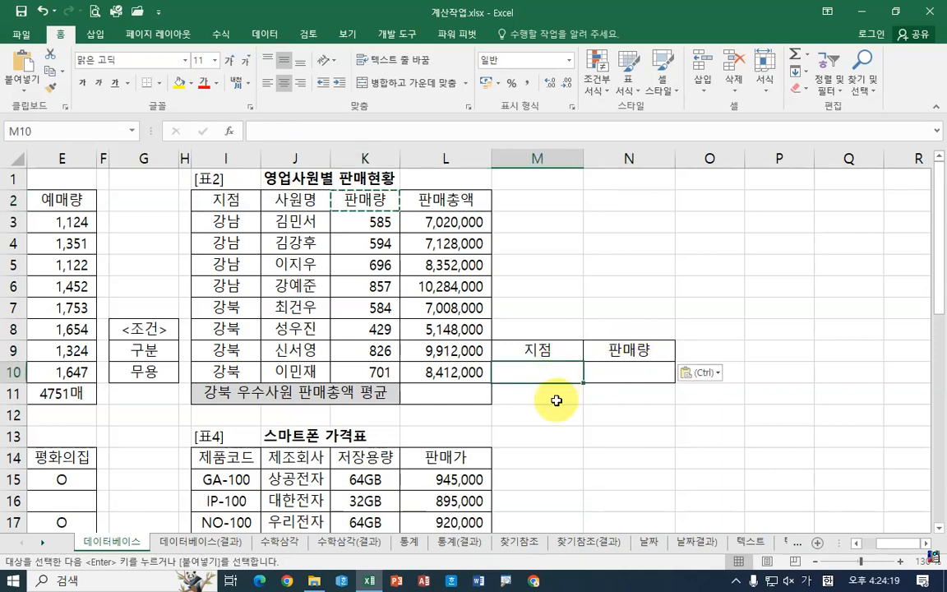
pyautogui.press('Escape')
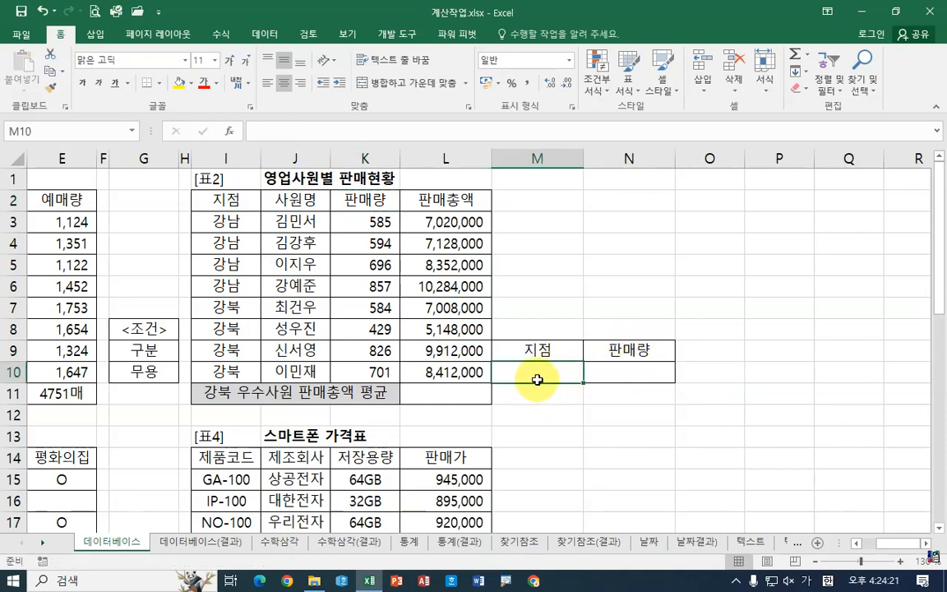
# Step: Copy 강북 from I7 into M10 as the condition under 지점
pyautogui.click(228, 308)
pyautogui.hotkey('ctrl', 'c')
pyautogui.click(532, 374)
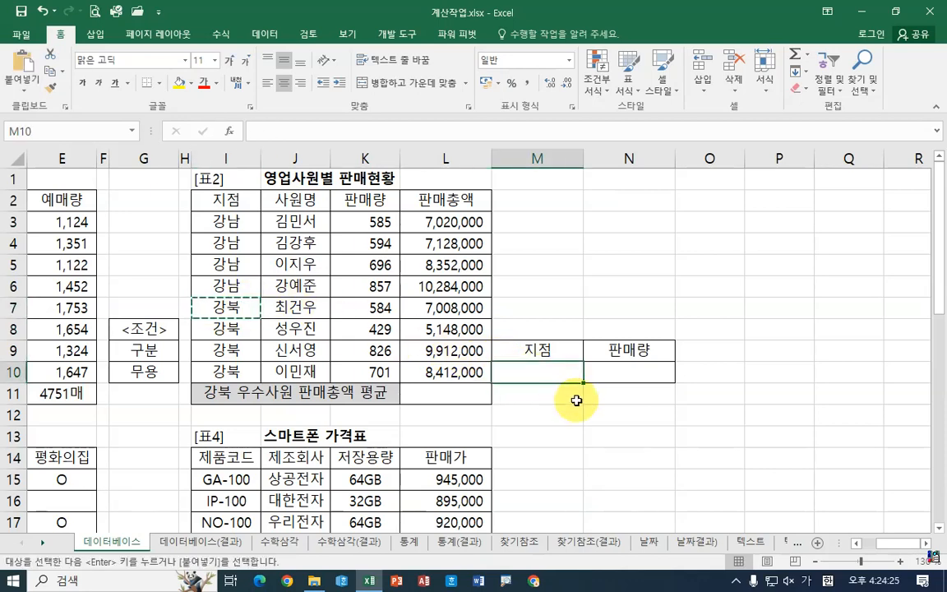
pyautogui.hotkey('ctrl', 'v')
pyautogui.press('Escape')
# Step: Enter the condition >=700 in N10 under the 판매량 heading
pyautogui.click(630, 375)
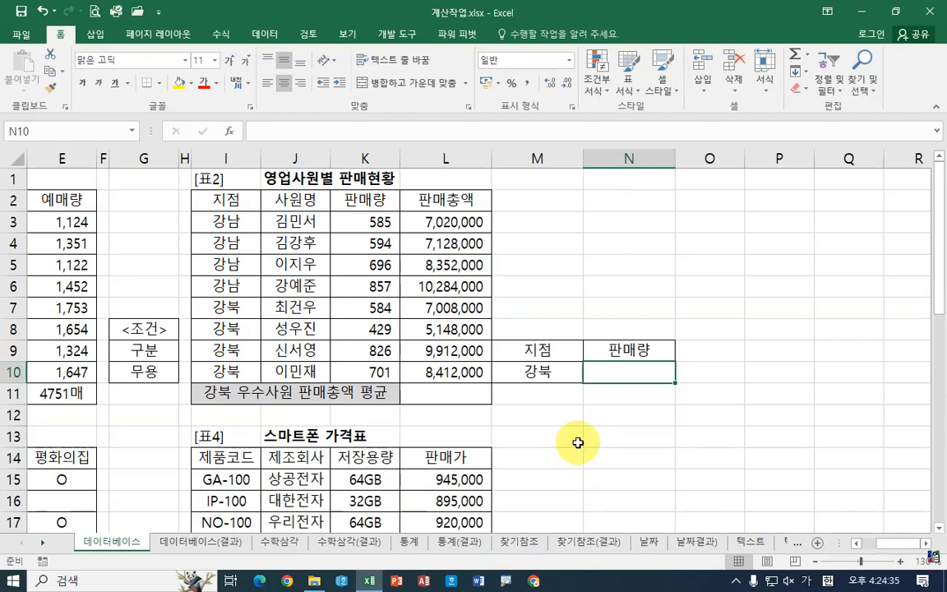
pyautogui.write('>')
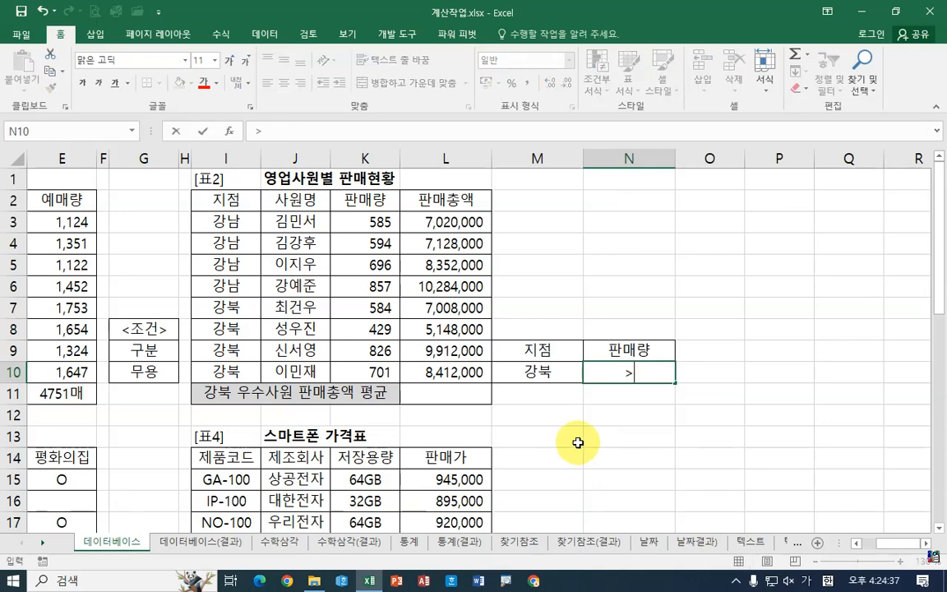
pyautogui.write('=700')
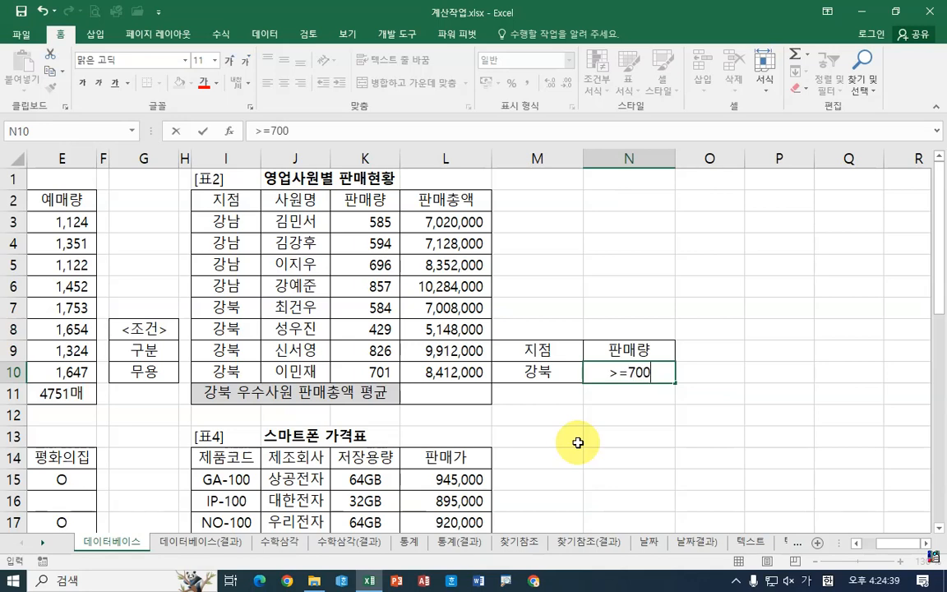
pyautogui.press('Return')
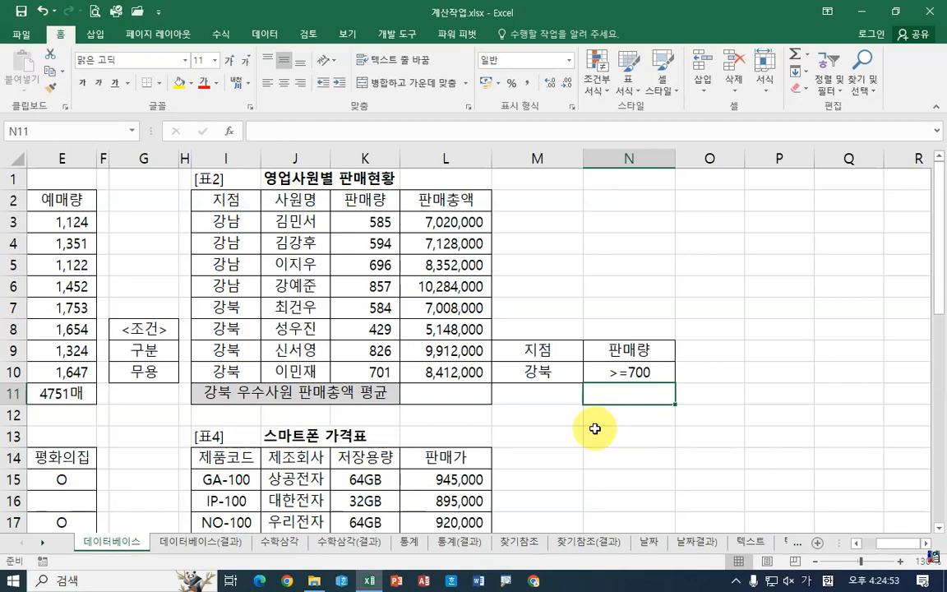
pyautogui.click(588, 372)
pyautogui.click(543, 373)
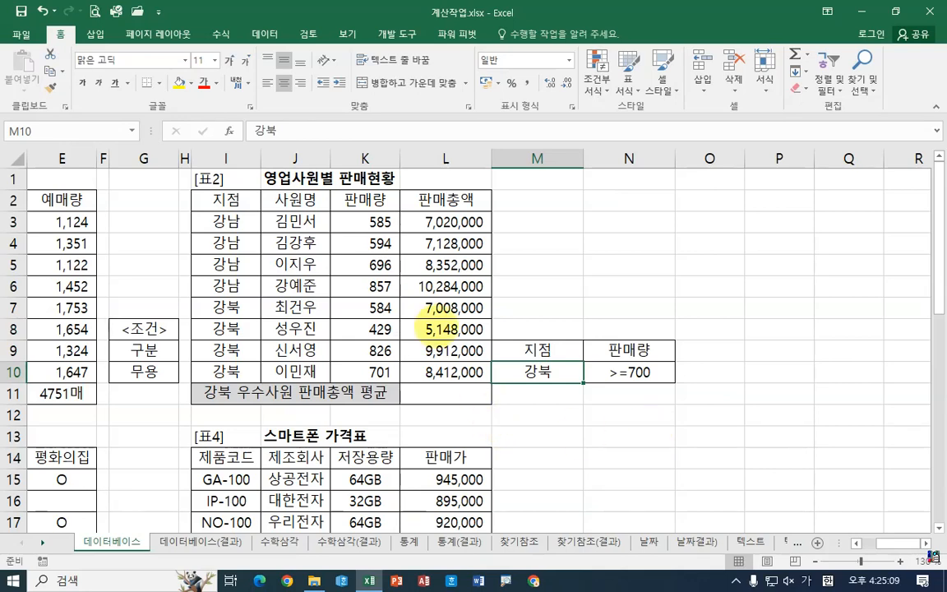
pyautogui.moveTo(203, 212); pyautogui.dragTo(501, 301)
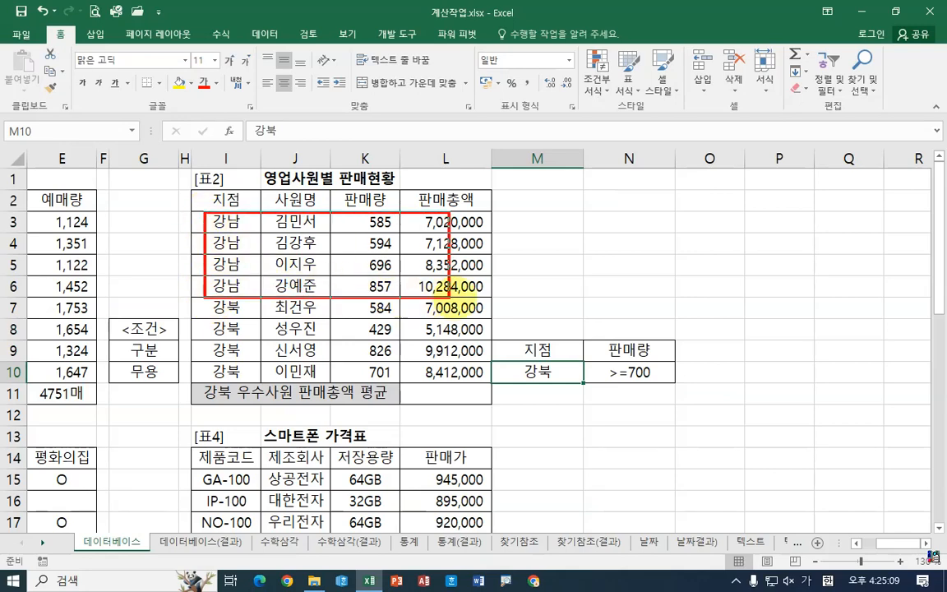
pyautogui.moveTo(273, 219); pyautogui.dragTo(196, 302)
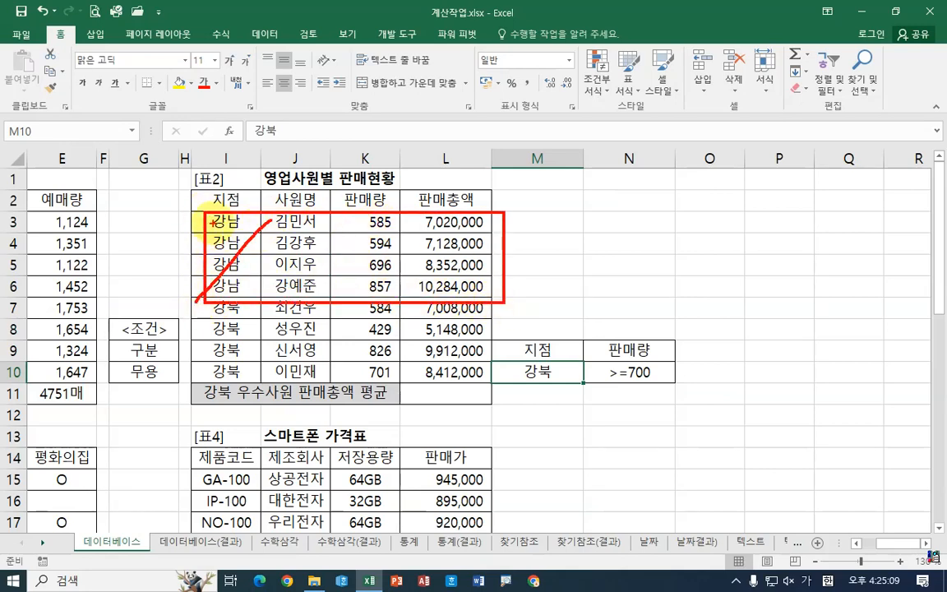
pyautogui.moveTo(211, 231); pyautogui.dragTo(271, 292)
pyautogui.moveTo(491, 217); pyautogui.dragTo(406, 294)
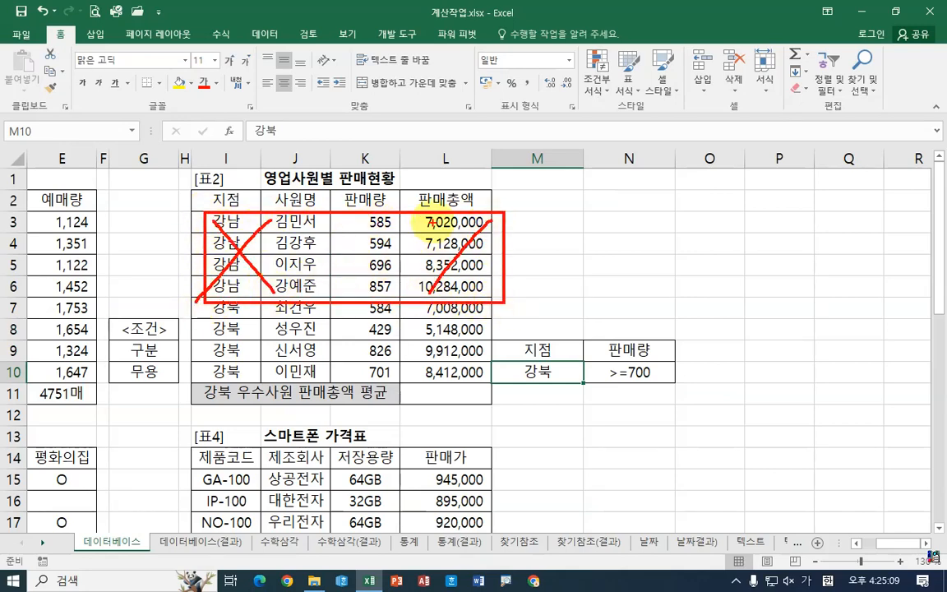
pyautogui.moveTo(418, 220); pyautogui.dragTo(476, 302)
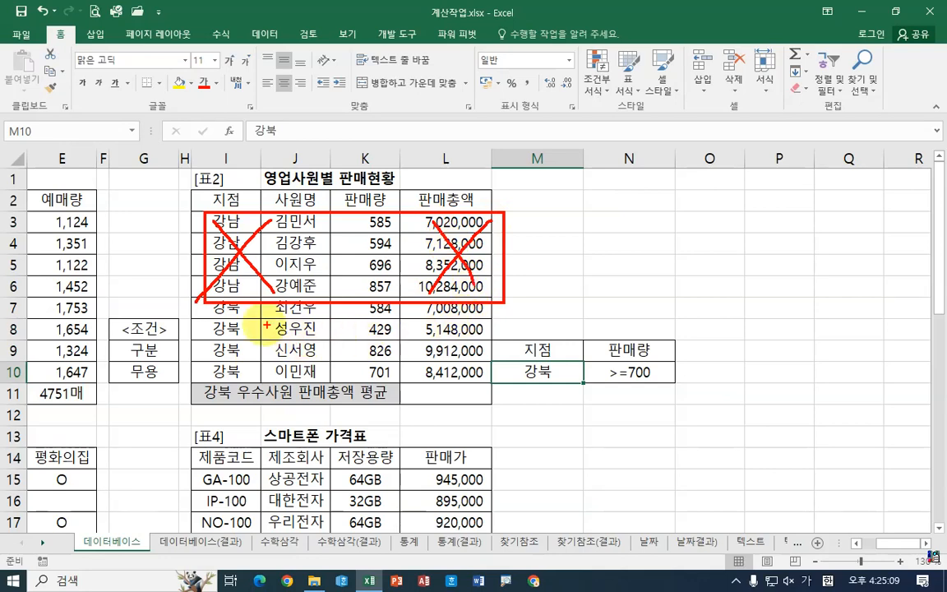
pyautogui.moveTo(218, 313); pyautogui.dragTo(251, 314)
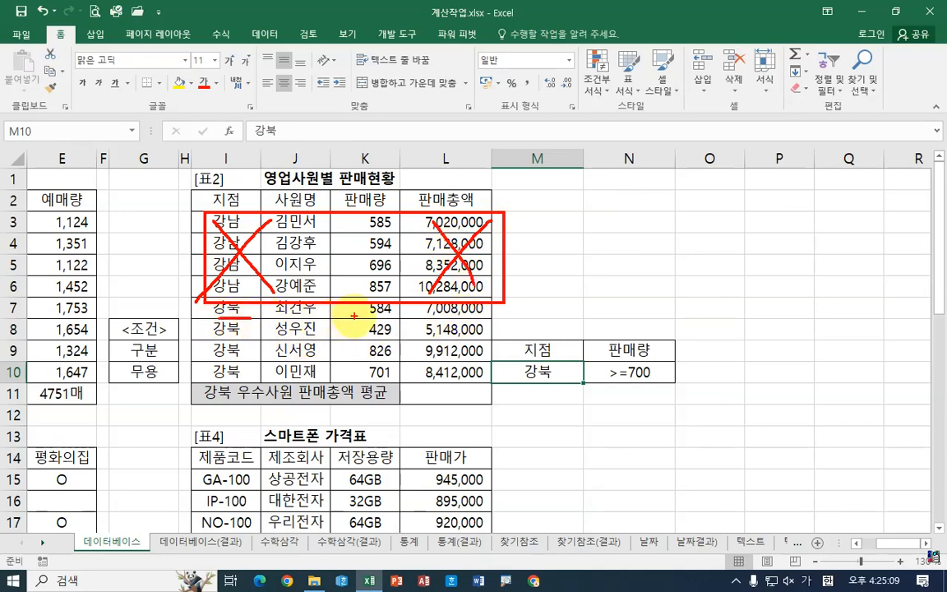
pyautogui.moveTo(355, 316); pyautogui.dragTo(392, 319)
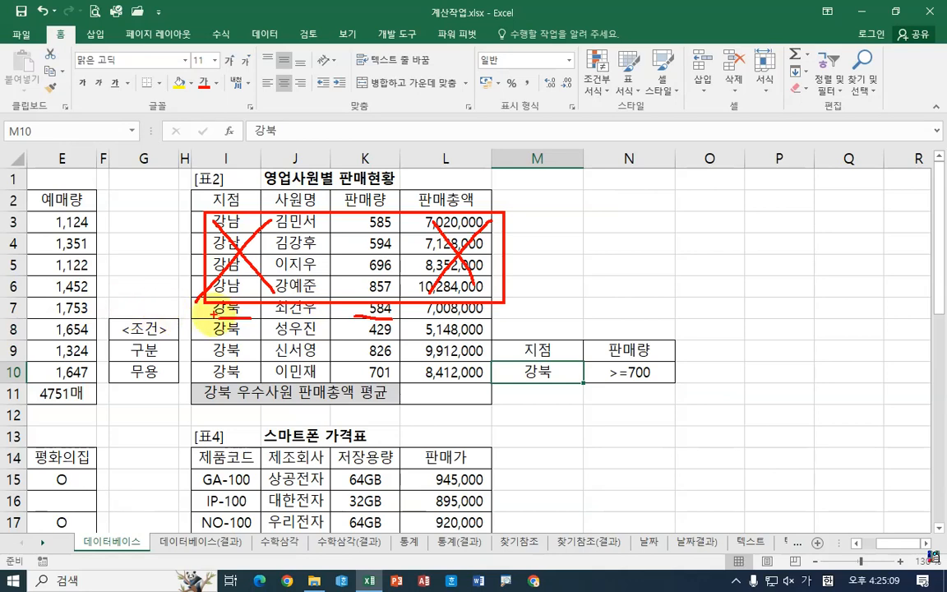
pyautogui.moveTo(207, 306); pyautogui.dragTo(465, 309)
pyautogui.moveTo(225, 332); pyautogui.dragTo(475, 334)
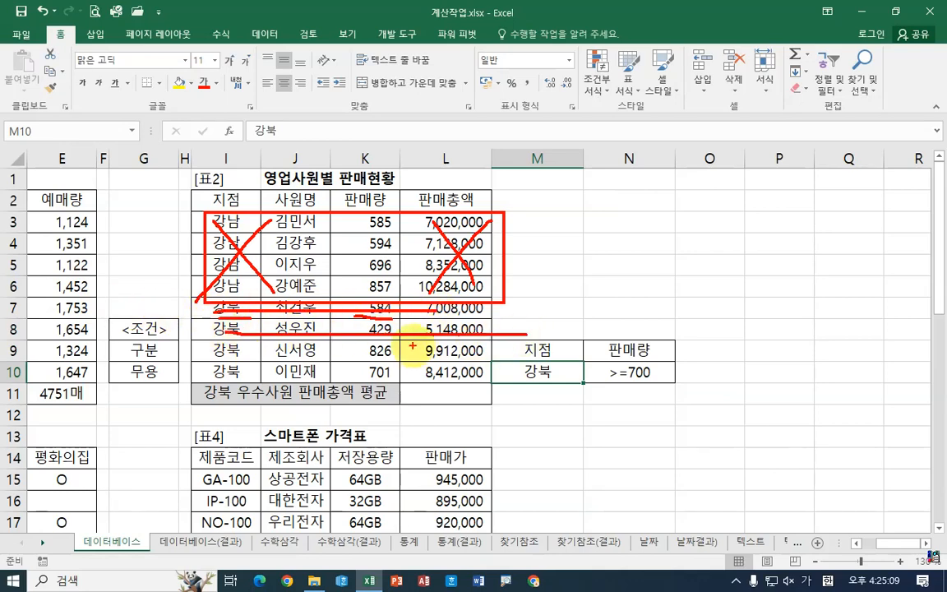
pyautogui.moveTo(364, 353); pyautogui.dragTo(388, 379)
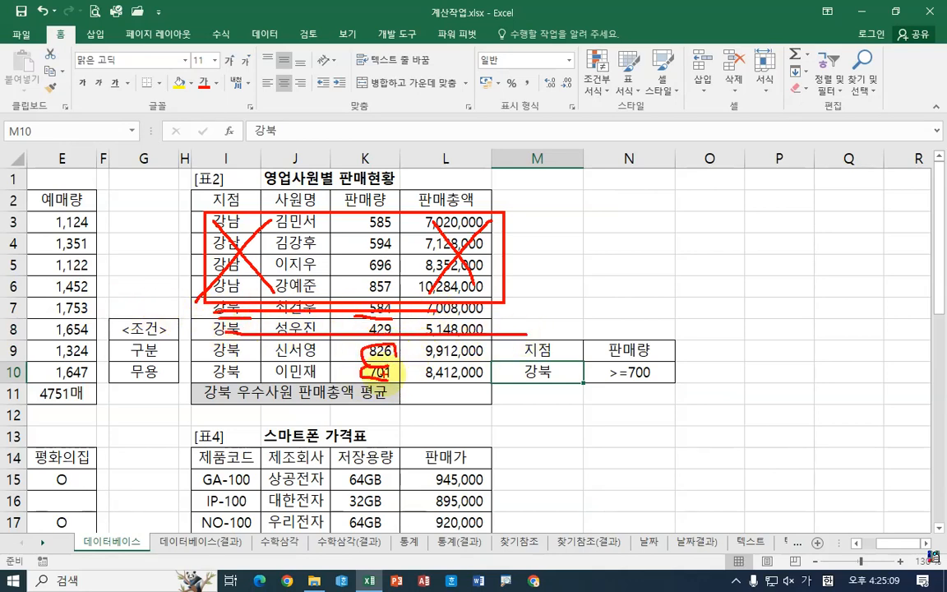
pyautogui.moveTo(493, 348)
pyautogui.mouseDown()
pyautogui.moveTo(499, 354)
pyautogui.moveTo(506, 334)
pyautogui.moveTo(511, 362)
pyautogui.mouseUp()
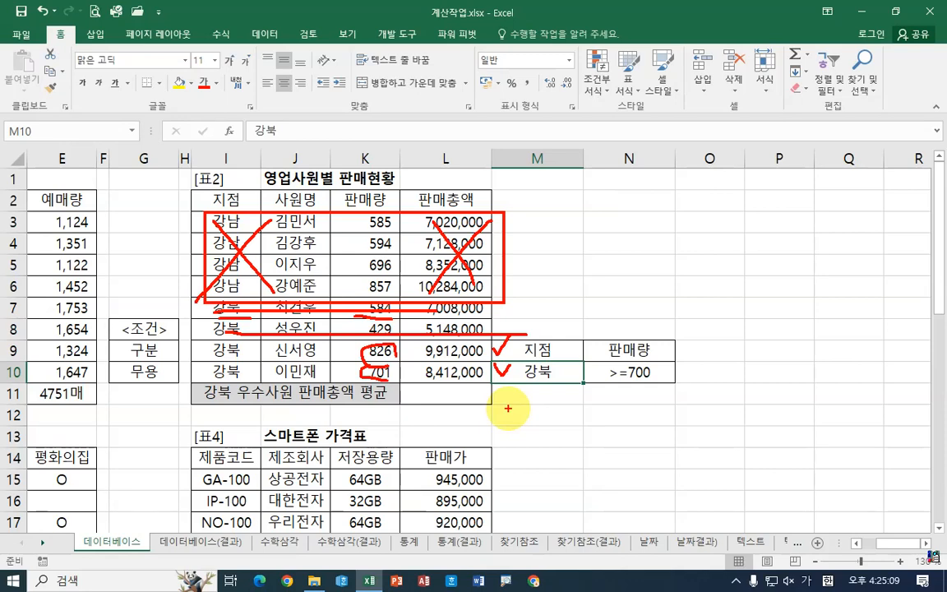
pyautogui.moveTo(558, 378)
pyautogui.mouseDown()
pyautogui.moveTo(596, 373)
pyautogui.moveTo(590, 384)
pyautogui.moveTo(565, 385)
pyautogui.mouseUp()
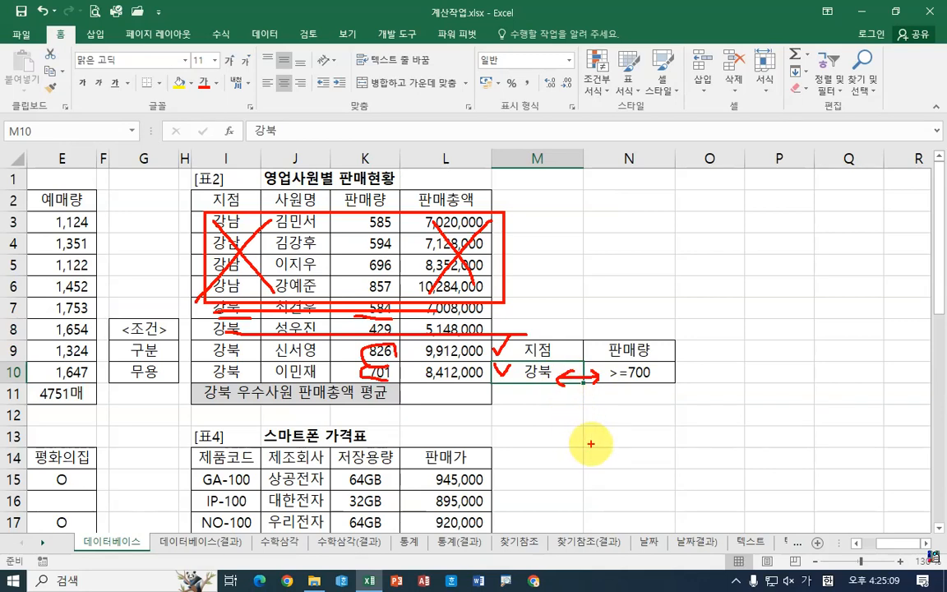
pyautogui.press('Escape')
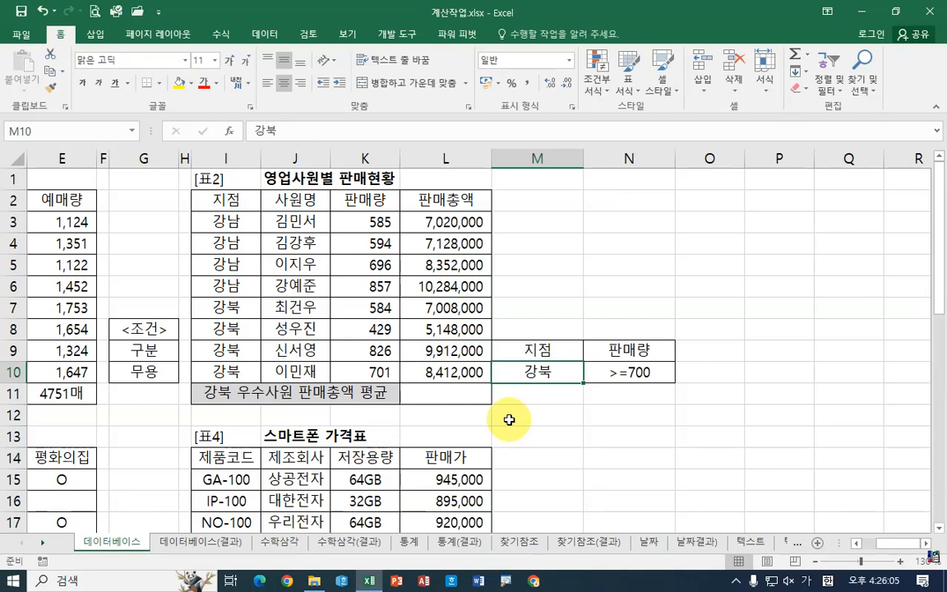
# Step: Fill the 판매량 condition from N10 down into N11 as >=701 and clear N10, placing the two conditions on separate rows
pyautogui.click(637, 372)
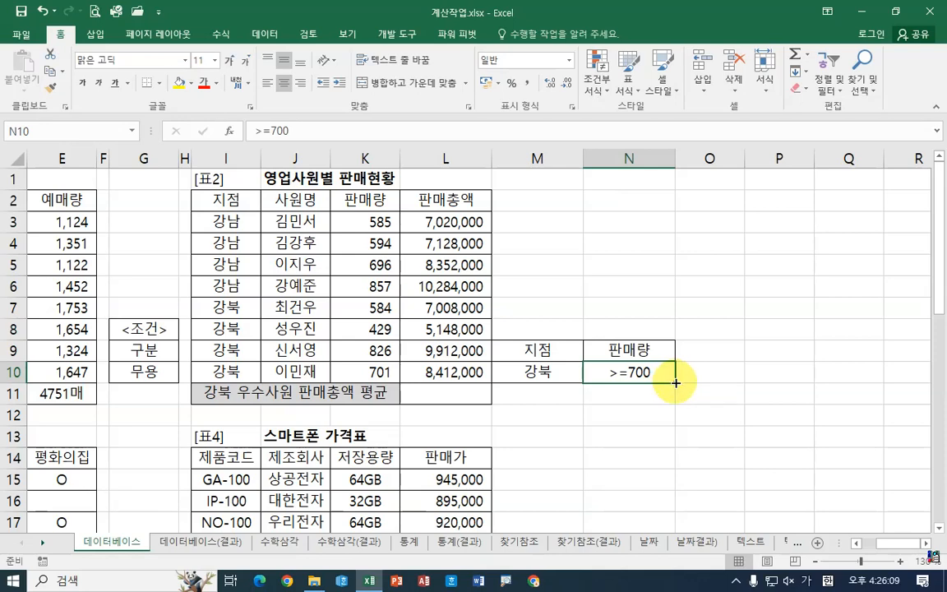
pyautogui.moveTo(674, 380); pyautogui.dragTo(668, 398)
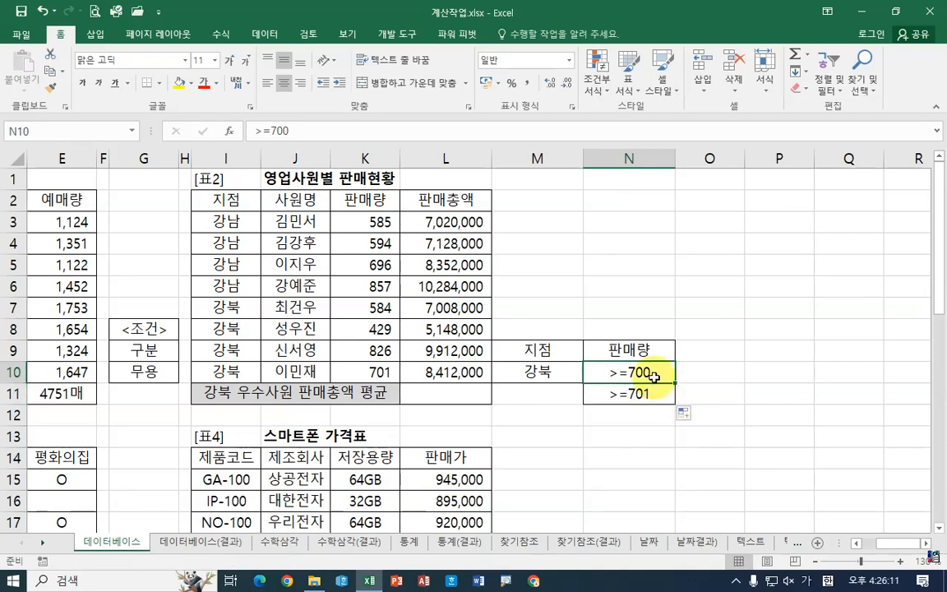
pyautogui.click(653, 374)
pyautogui.press('Delete')
pyautogui.click(648, 427)
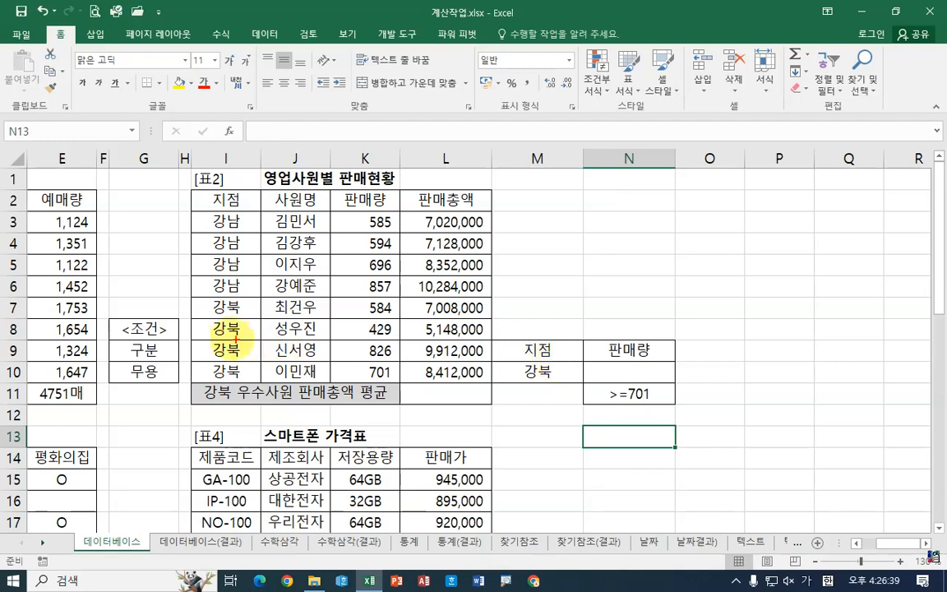
pyautogui.moveTo(197, 295)
pyautogui.mouseDown()
pyautogui.moveTo(250, 351)
pyautogui.moveTo(260, 384)
pyautogui.mouseUp()
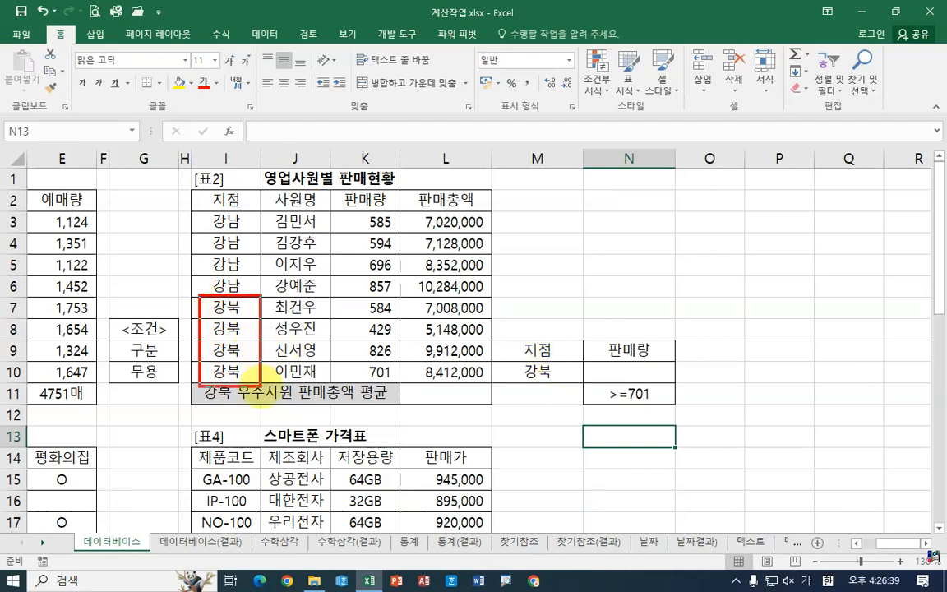
pyautogui.moveTo(408, 297)
pyautogui.mouseDown()
pyautogui.moveTo(431, 305)
pyautogui.moveTo(497, 392)
pyautogui.mouseUp()
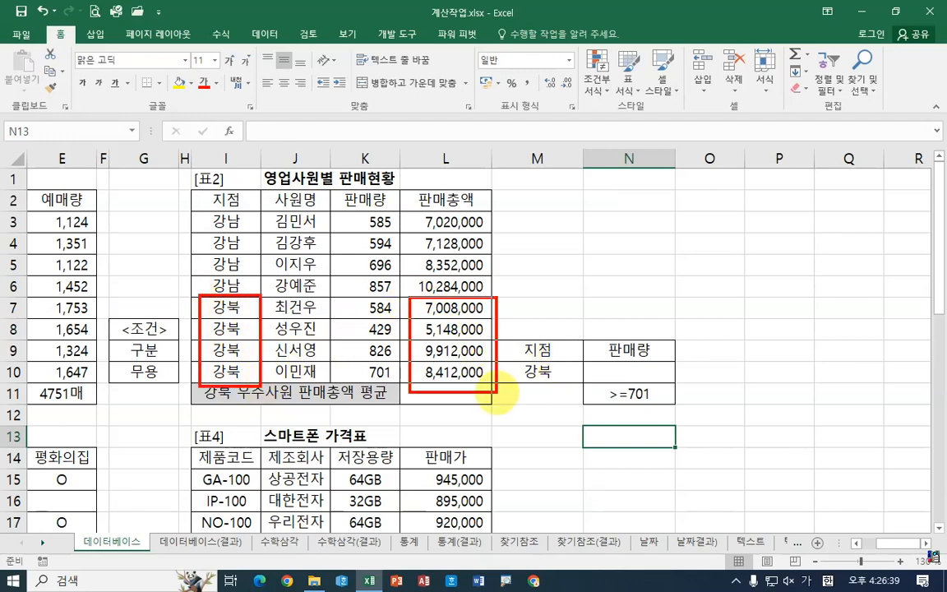
pyautogui.moveTo(498, 317)
pyautogui.mouseDown()
pyautogui.moveTo(479, 354)
pyautogui.moveTo(505, 345)
pyautogui.mouseUp()
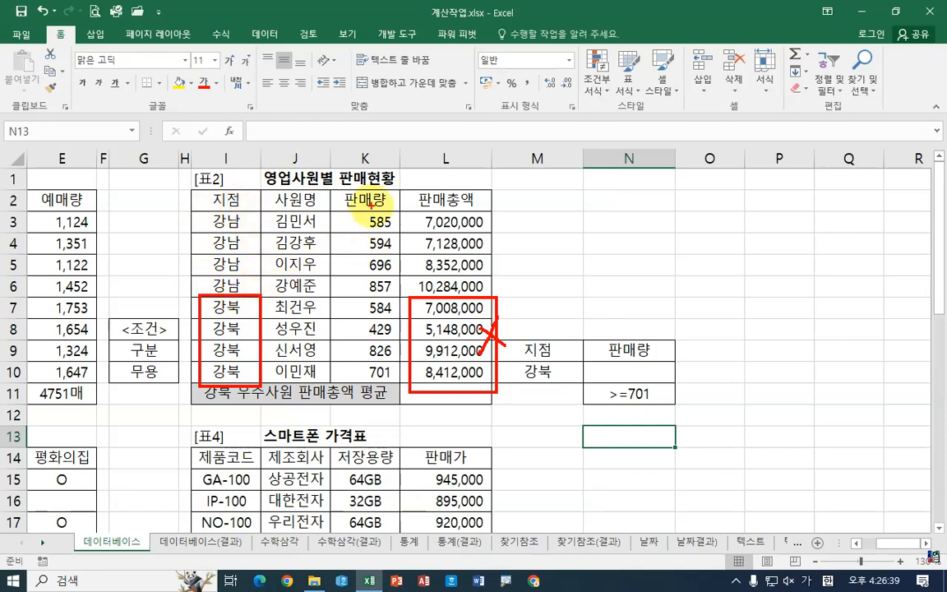
pyautogui.moveTo(344, 273)
pyautogui.mouseDown()
pyautogui.moveTo(403, 302)
pyautogui.moveTo(503, 303)
pyautogui.mouseUp()
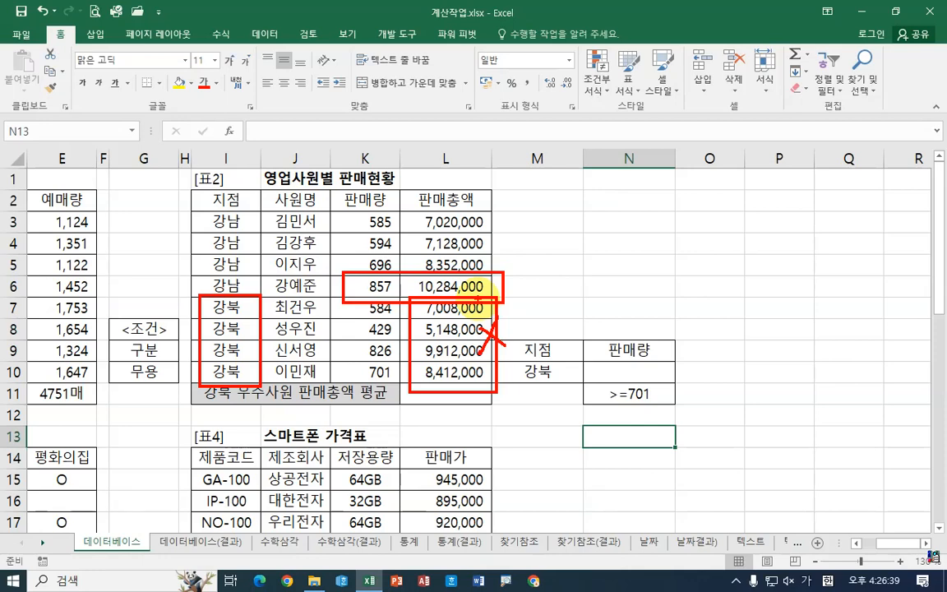
pyautogui.click(416, 287)
pyautogui.click(416, 308)
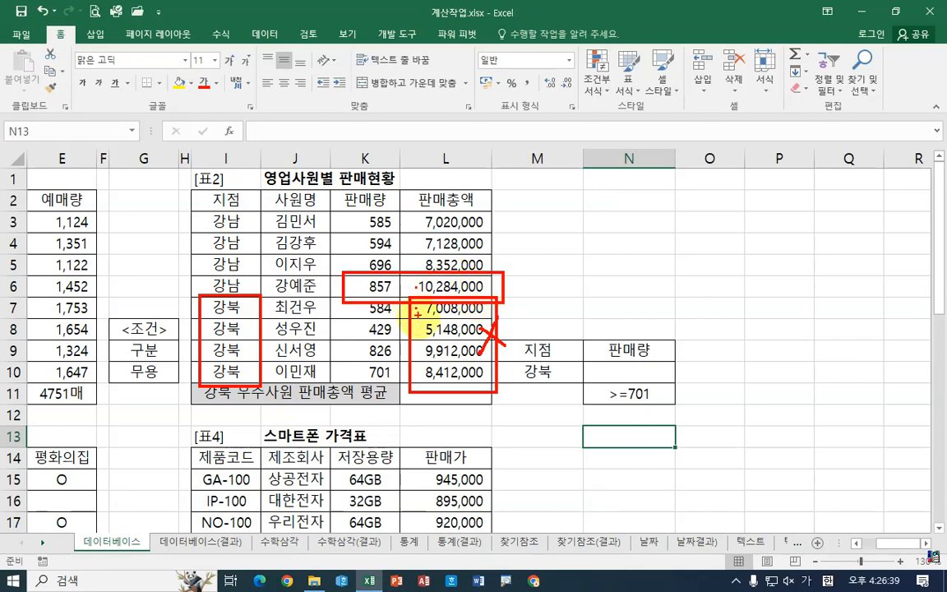
pyautogui.click(419, 327)
pyautogui.click(419, 353)
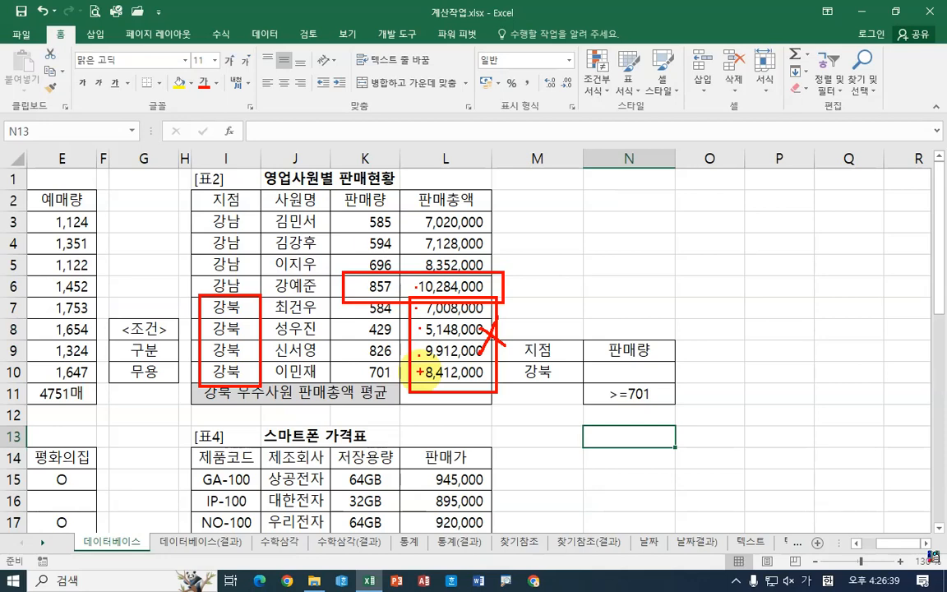
# Step: Move the >=701 condition from N11 up to N10, placing it on the same row as 강북
pyautogui.click(420, 372)
pyautogui.moveTo(524, 405); pyautogui.dragTo(685, 430)
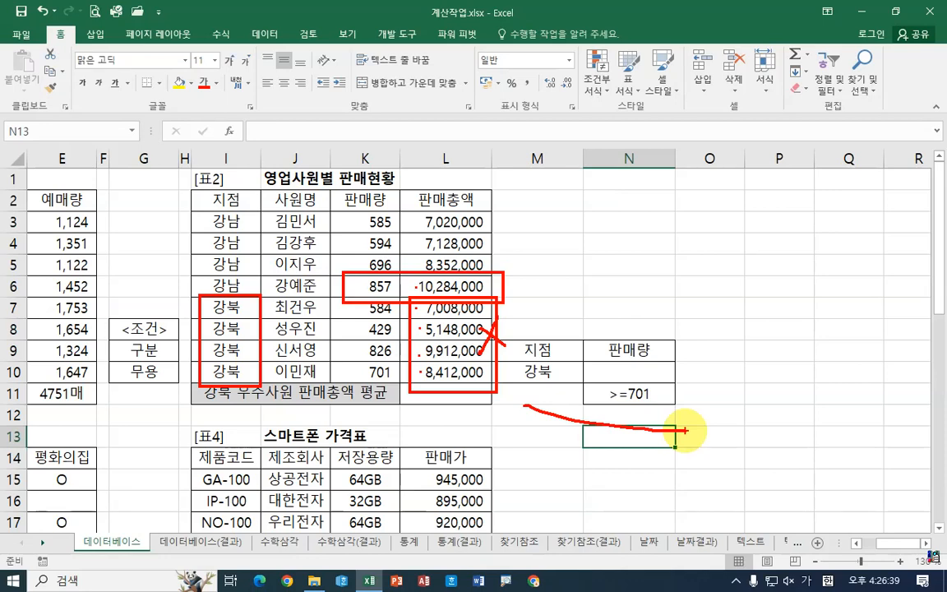
pyautogui.press('Escape')
pyautogui.click(628, 391)
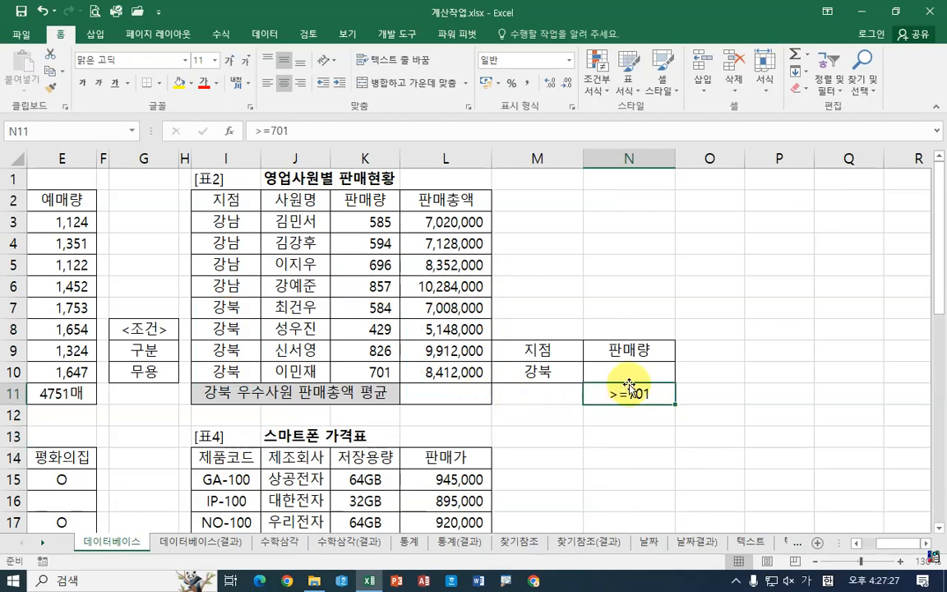
pyautogui.moveTo(632, 383); pyautogui.dragTo(634, 371)
pyautogui.click(643, 409)
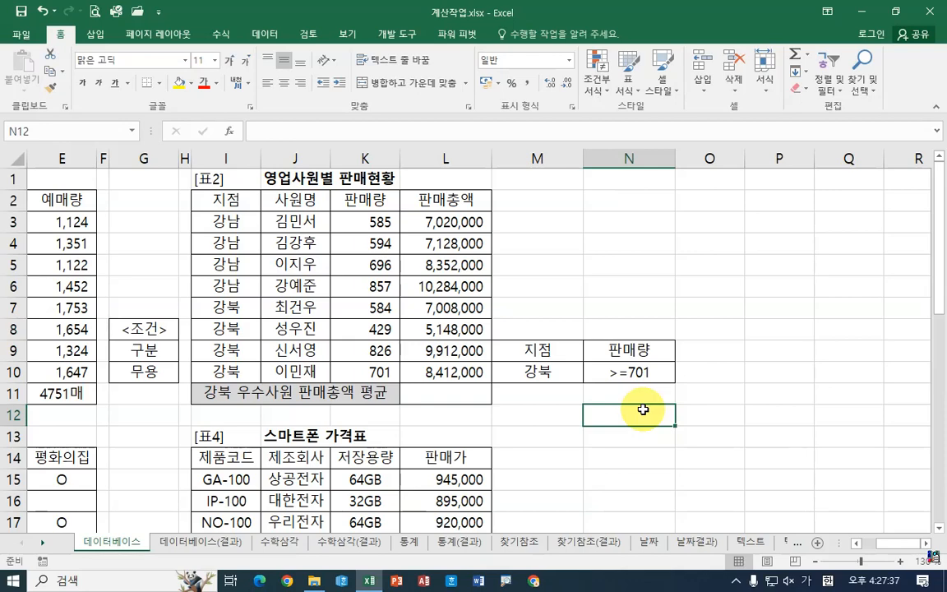
# Step: Start a DAVERAGE formula in L11 for 강북 우수사원 판매총액 평균 and open its function arguments
pyautogui.click(454, 404)
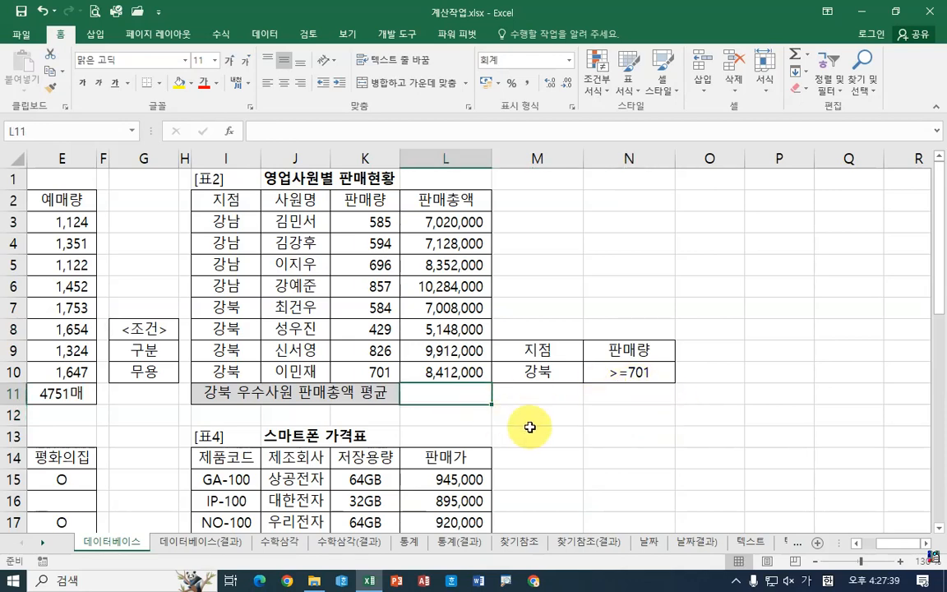
pyautogui.write('=ㅇ')
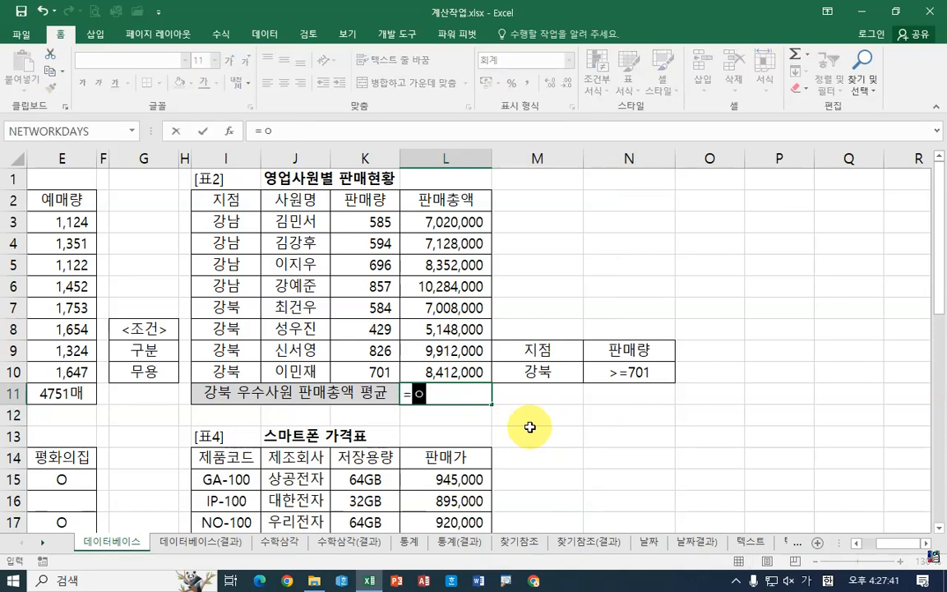
pyautogui.press('BackSpace')
pyautogui.write('da')
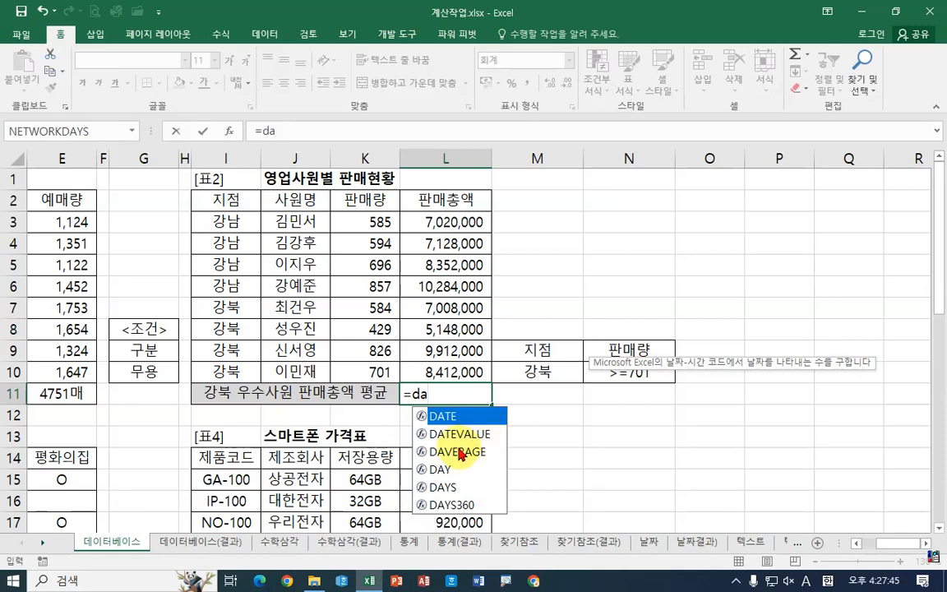
pyautogui.doubleClick(459, 453)
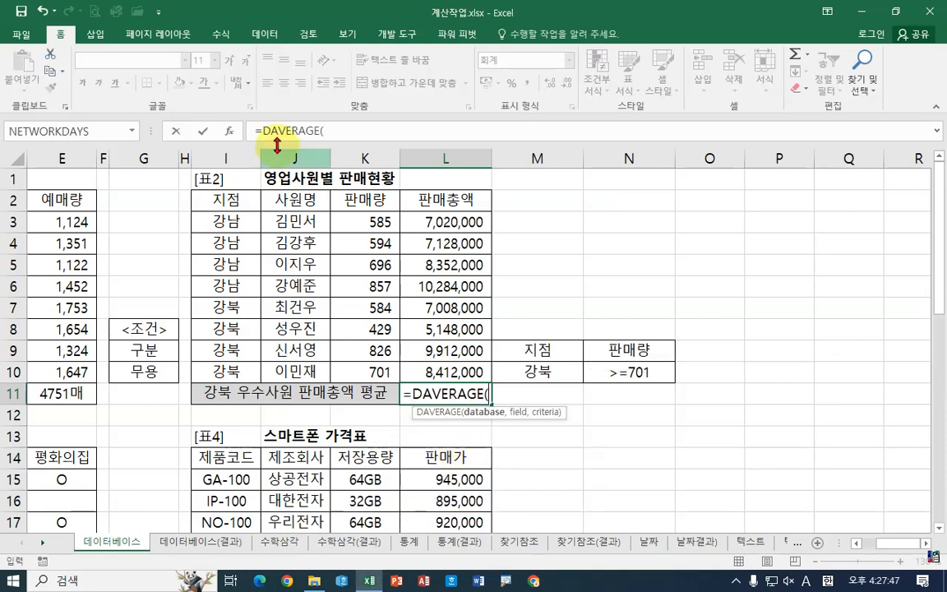
pyautogui.click(230, 131)
pyautogui.moveTo(526, 101); pyautogui.dragTo(596, 96)
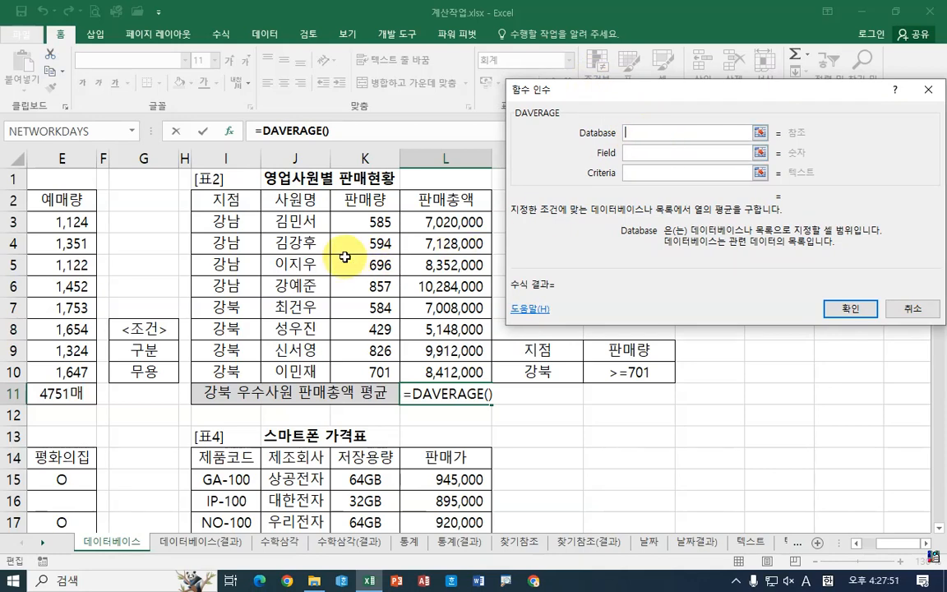
# Step: Complete DAVERAGE with database I2:L10, field L2 and criteria M9:N10
pyautogui.moveTo(235, 200); pyautogui.dragTo(475, 374)
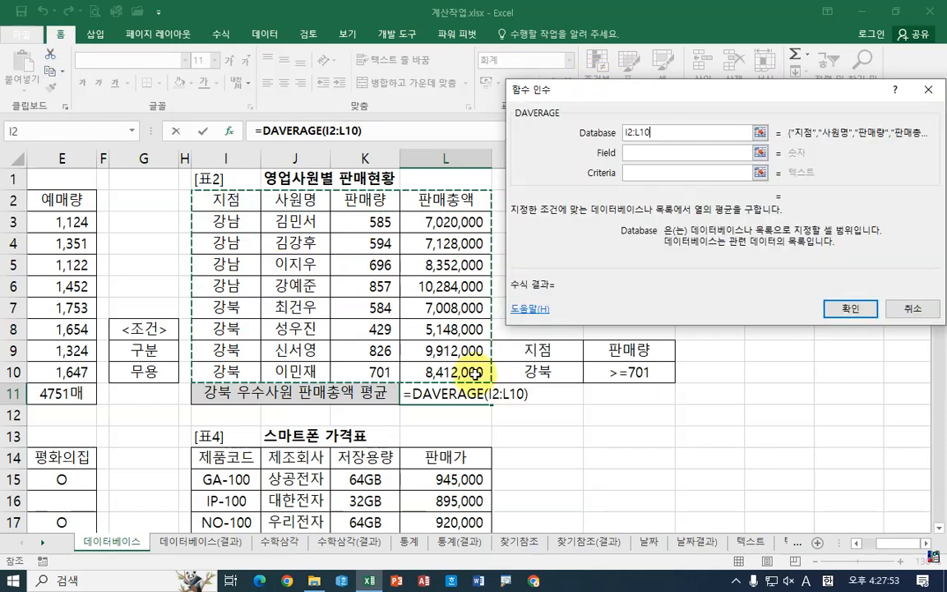
pyautogui.click(657, 173)
pyautogui.moveTo(536, 351); pyautogui.dragTo(626, 373)
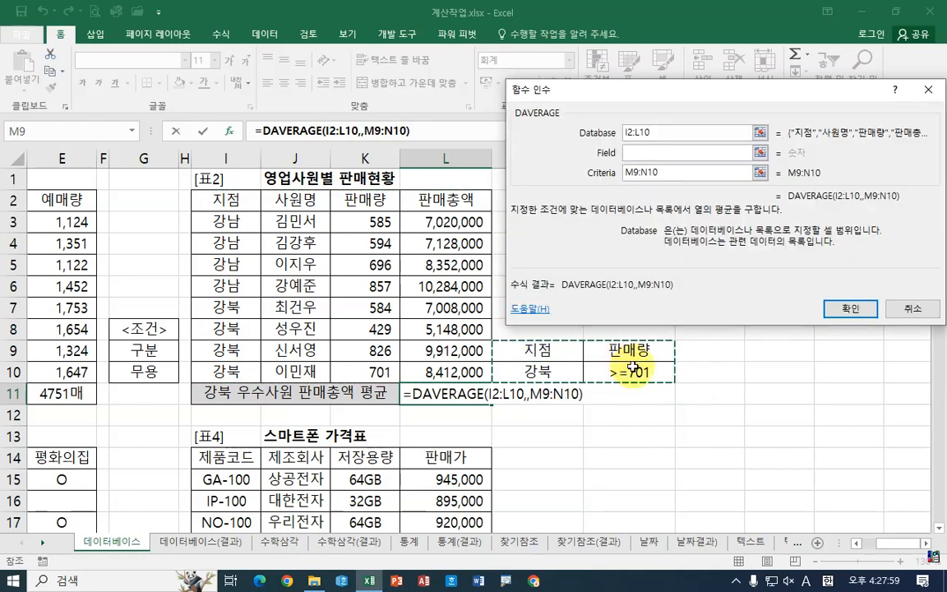
pyautogui.click(641, 153)
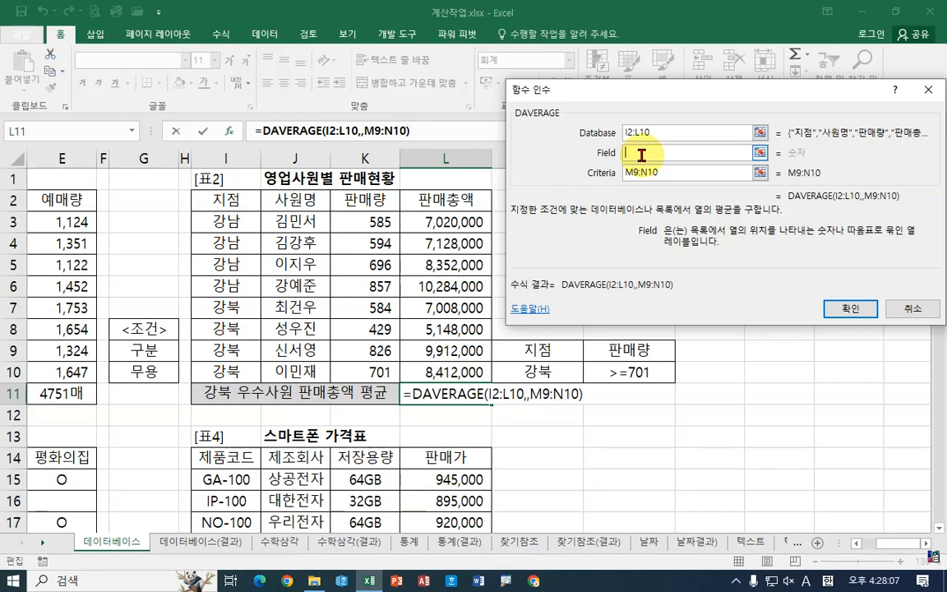
pyautogui.click(466, 199)
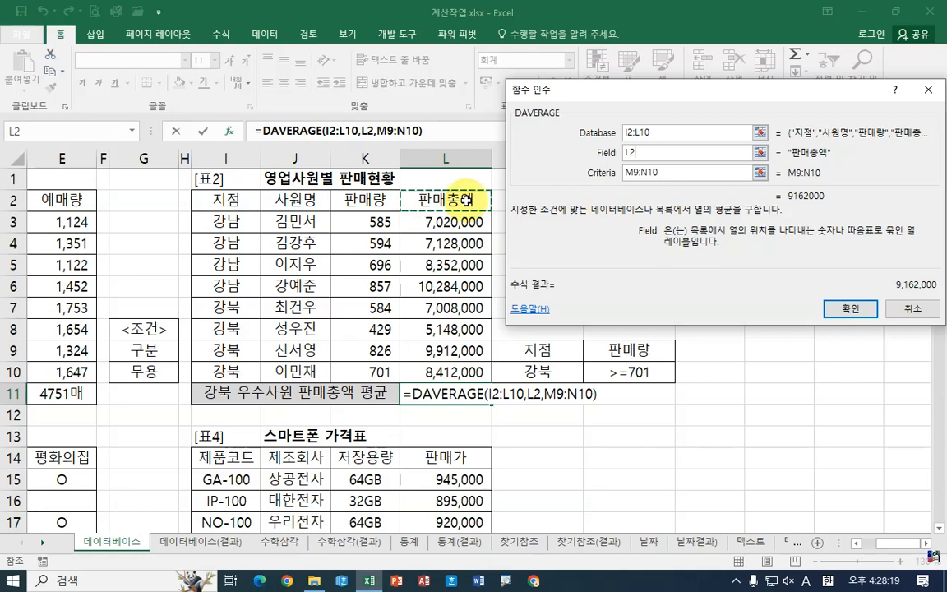
pyautogui.click(850, 309)
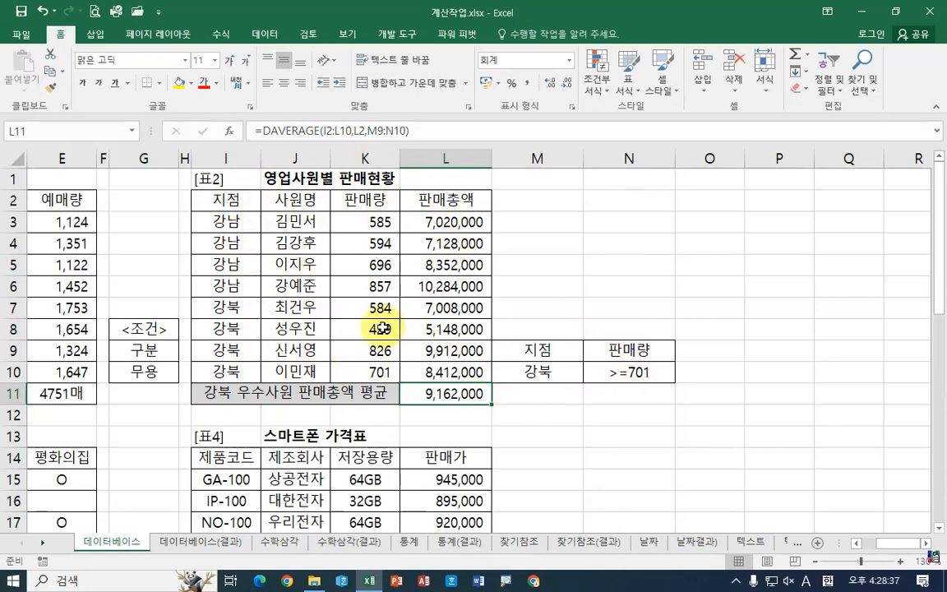
pyautogui.click(452, 197)
pyautogui.click(359, 200)
pyautogui.click(475, 201)
pyautogui.click(385, 200)
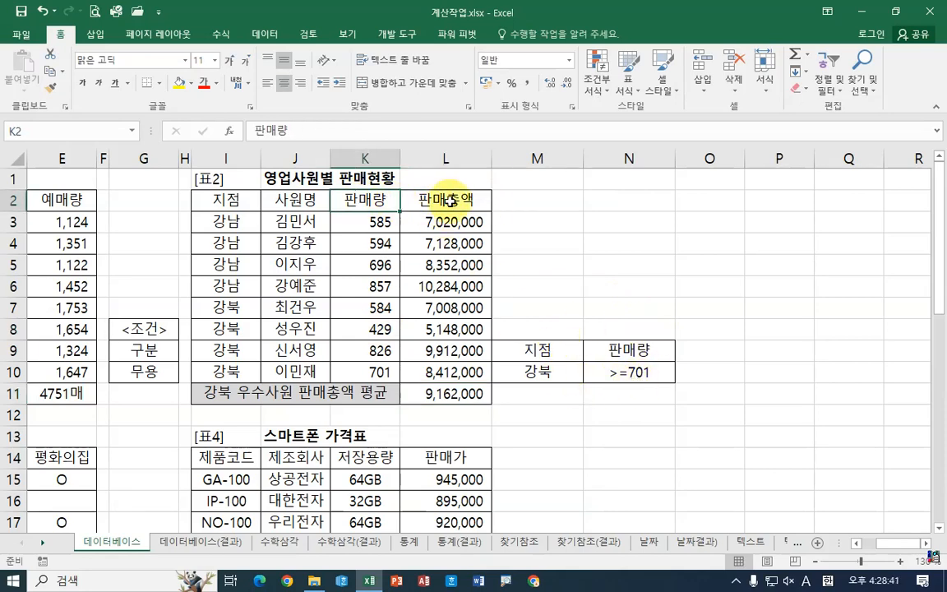
pyautogui.click(452, 201)
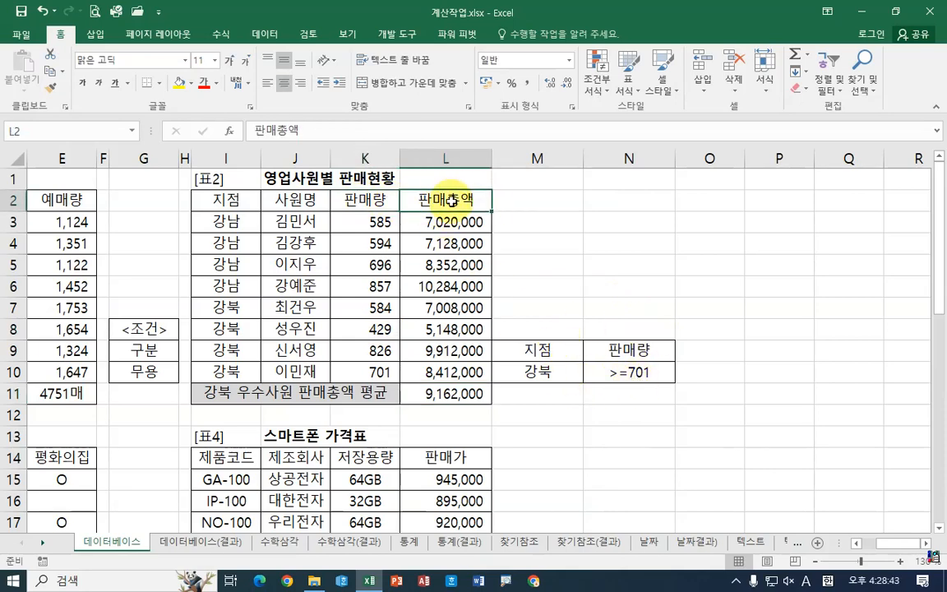
# Step: Examine 표3's 사랑의집 column against the 홍보부 rows to see which entries the count exercise covers
pyautogui.hscroll(-2, 810, 493)
pyautogui.scroll(-1, 436, 429)
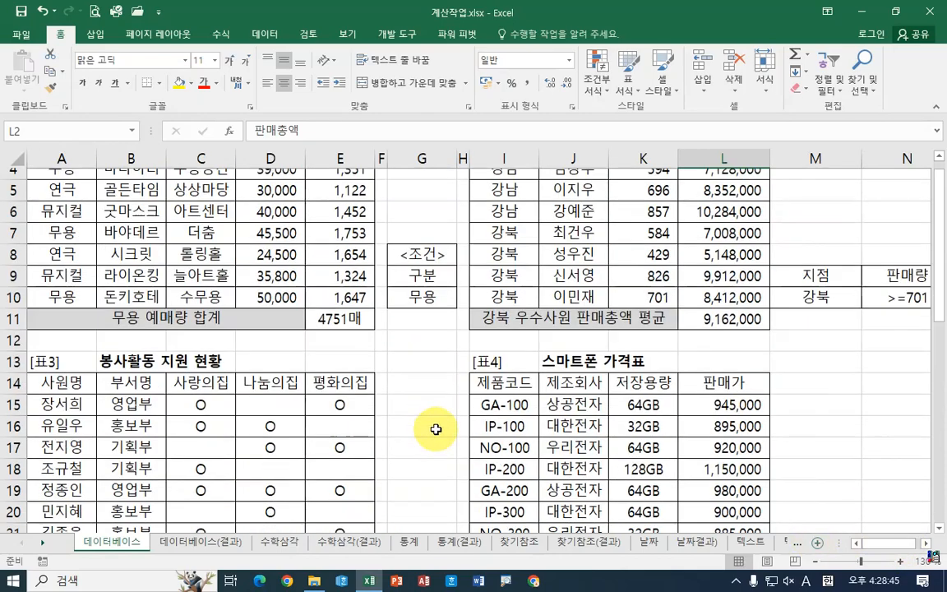
pyautogui.scroll(-2, 436, 429)
pyautogui.click(436, 457)
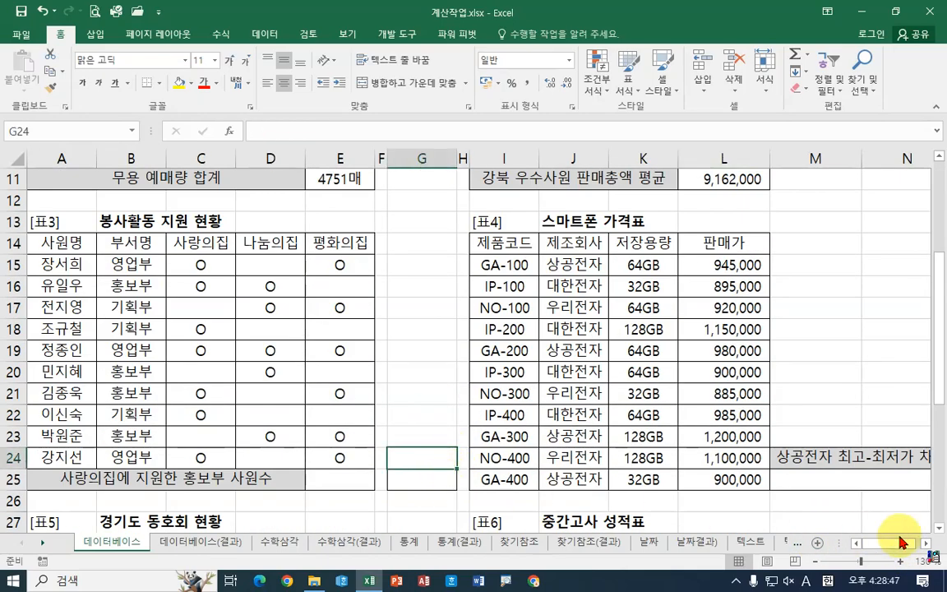
pyautogui.scroll(-1, 421, 460)
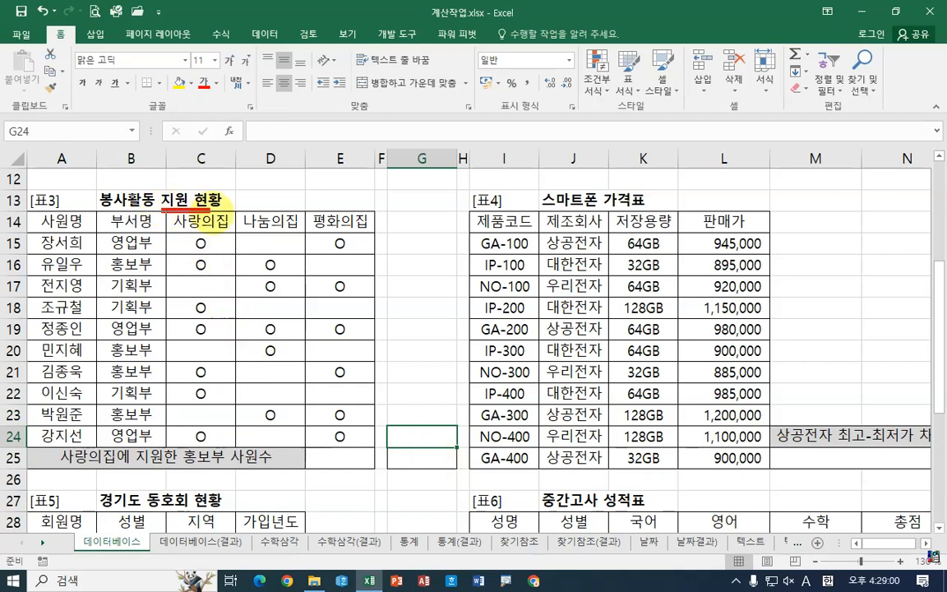
pyautogui.moveTo(165, 210)
pyautogui.mouseDown()
pyautogui.moveTo(239, 286)
pyautogui.moveTo(235, 446)
pyautogui.mouseUp()
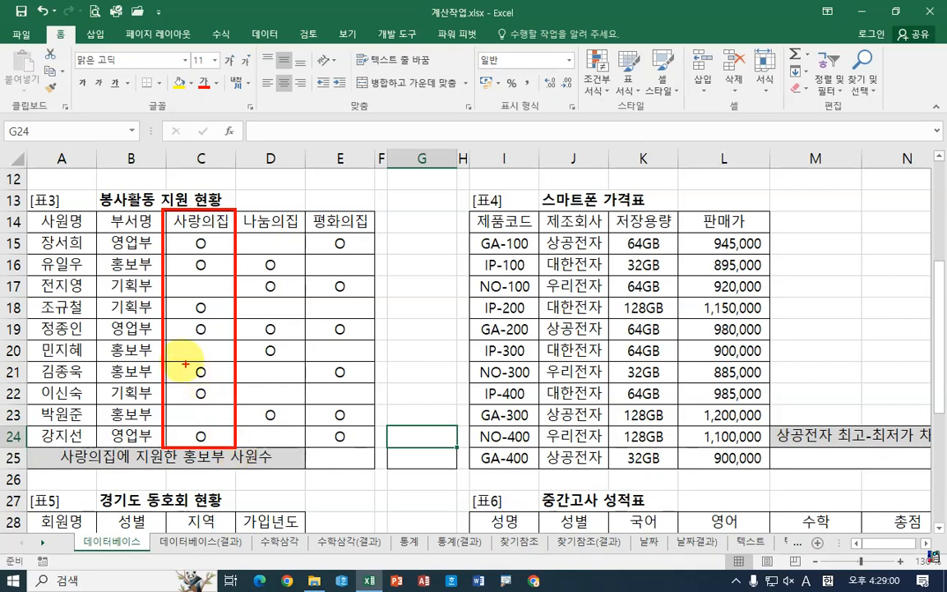
pyautogui.moveTo(105, 254); pyautogui.dragTo(224, 272)
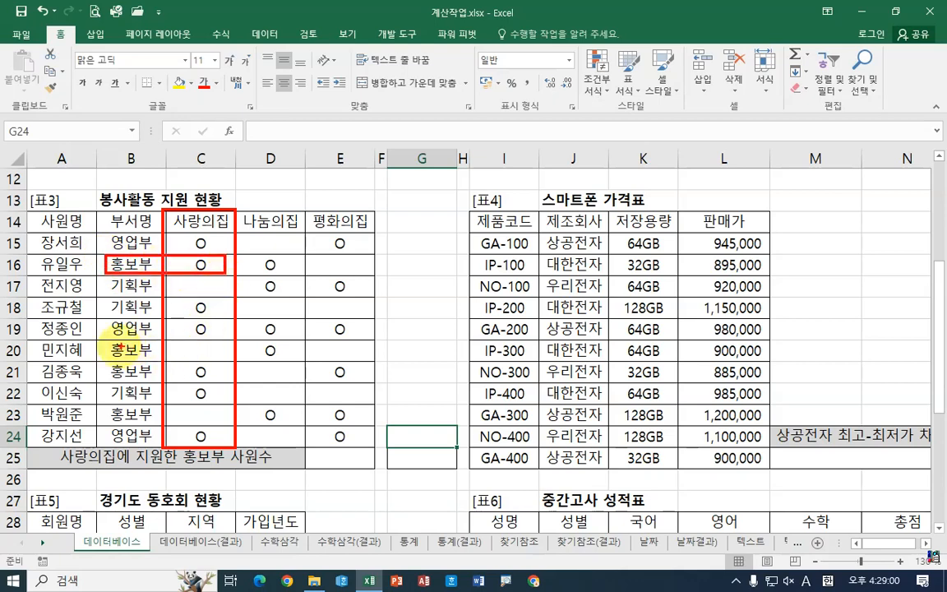
pyautogui.moveTo(105, 341); pyautogui.dragTo(152, 356)
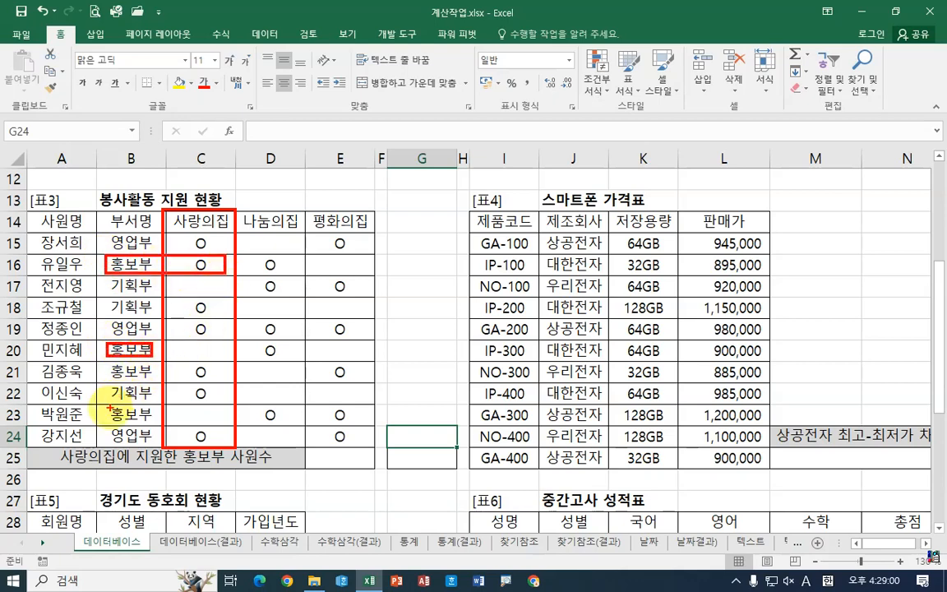
pyautogui.moveTo(104, 407)
pyautogui.mouseDown()
pyautogui.moveTo(150, 421)
pyautogui.moveTo(237, 424)
pyautogui.mouseUp()
pyautogui.moveTo(104, 342); pyautogui.dragTo(235, 363)
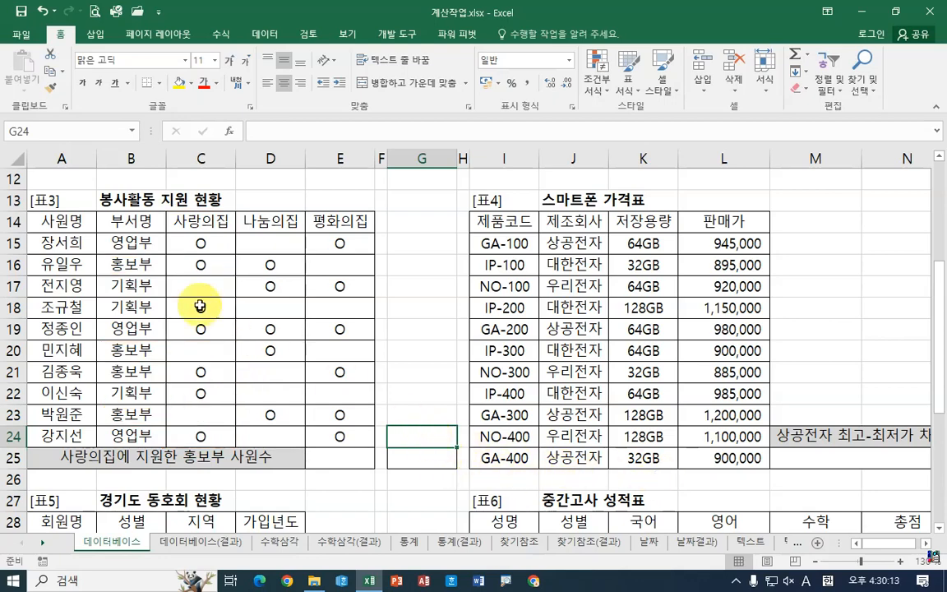
# Step: Build 표3's condition by copying the 부서명 heading from B14 to G24 and 홍보부 from B16 to G25
pyautogui.click(127, 221)
pyautogui.hotkey('ctrl', 'c')
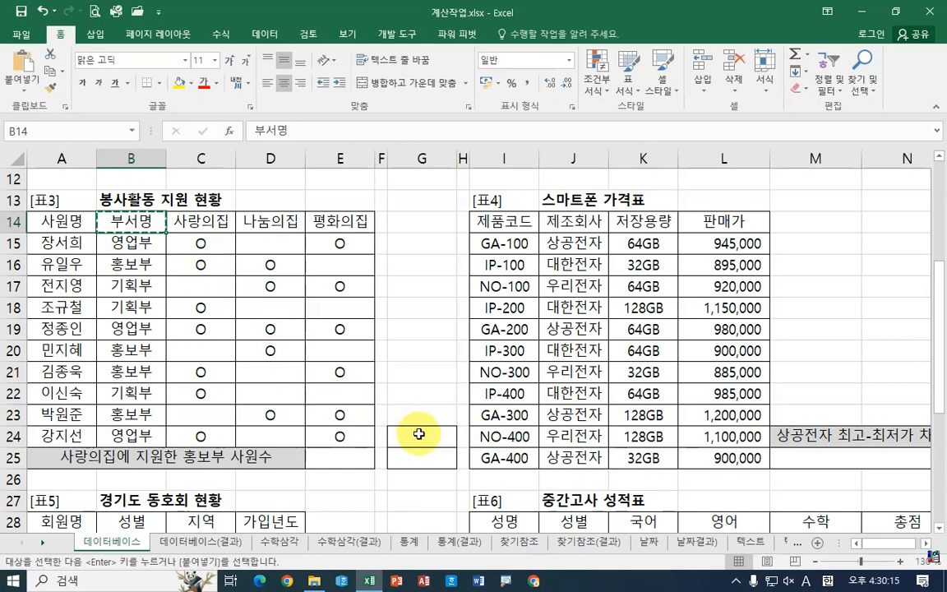
pyautogui.click(418, 433)
pyautogui.hotkey('ctrl', 'v')
pyautogui.click(421, 459)
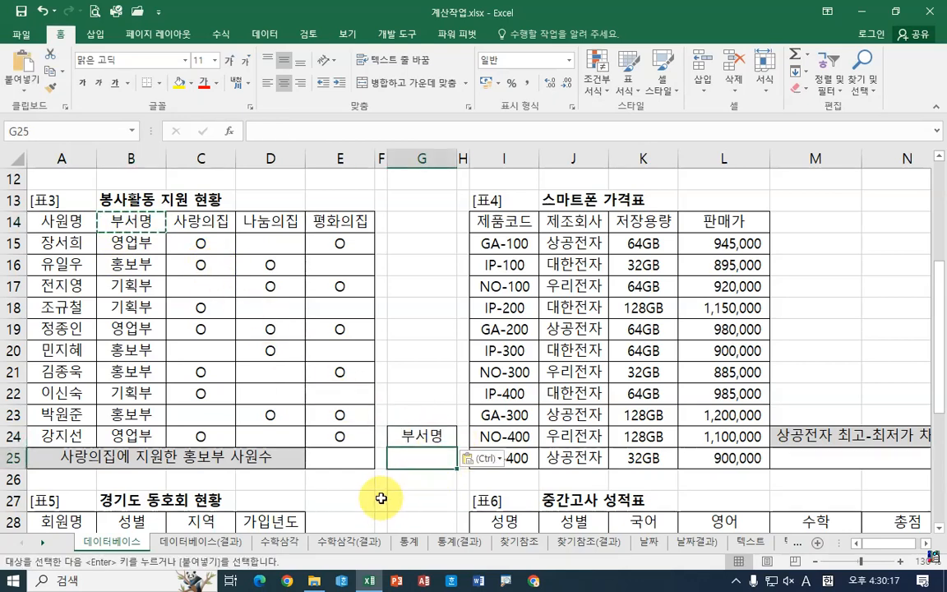
pyautogui.click(123, 263)
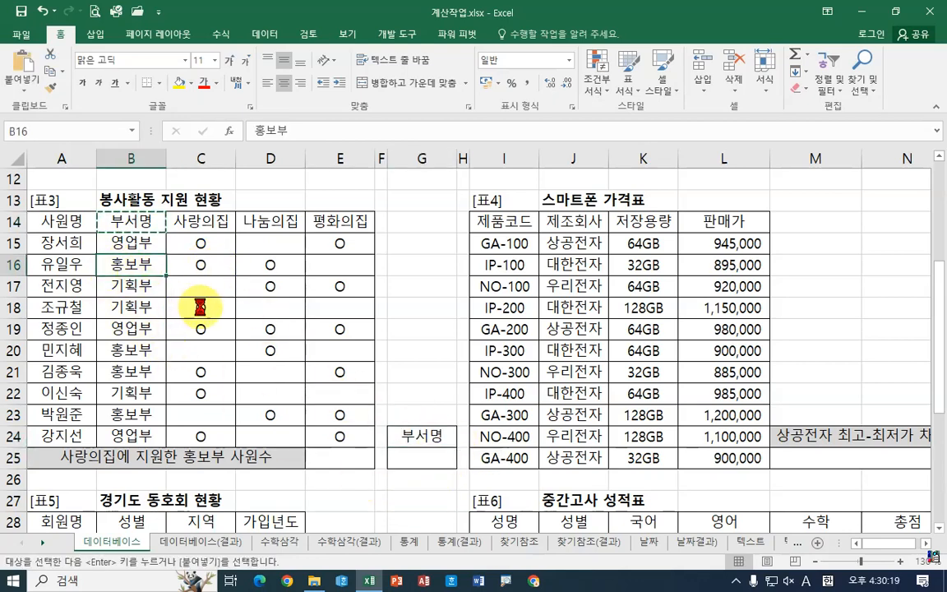
pyautogui.click(421, 458)
pyautogui.hotkey('ctrl', 'v')
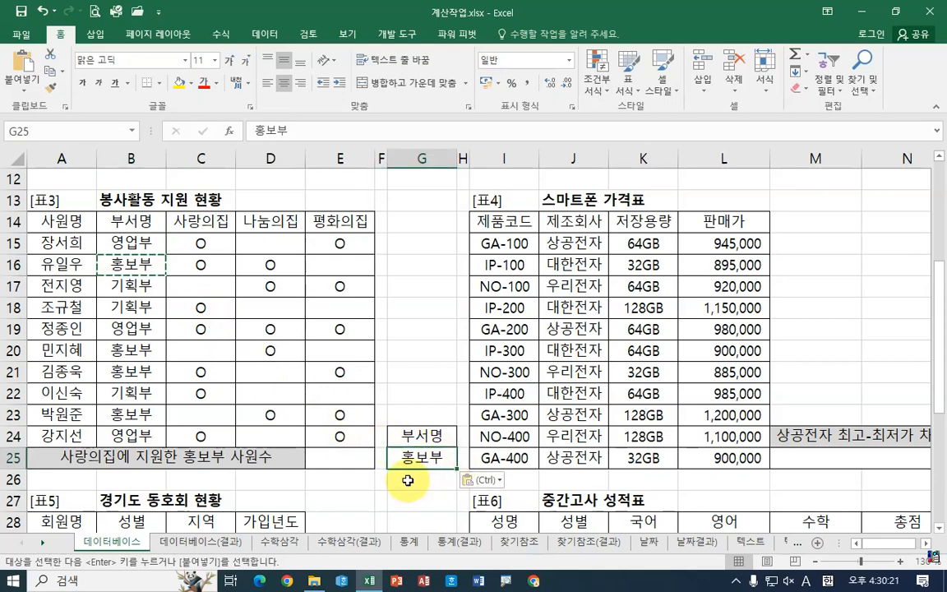
pyautogui.press('Escape')
pyautogui.click(408, 480)
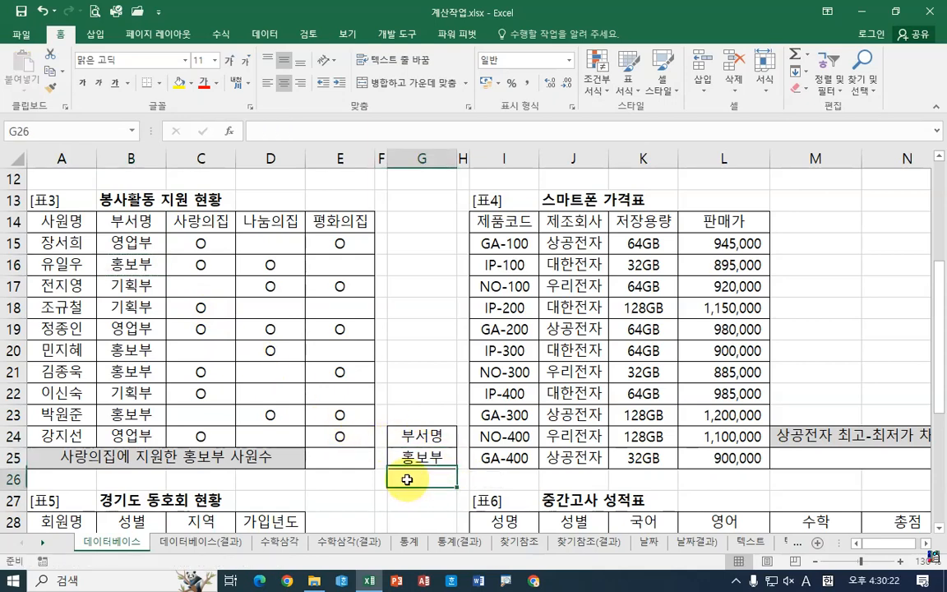
# Step: Start a DCOUNTA formula in E25 for 사랑의집에 지원한 홍보부 사원수 and open its function arguments
pyautogui.click(368, 493)
pyautogui.click(349, 456)
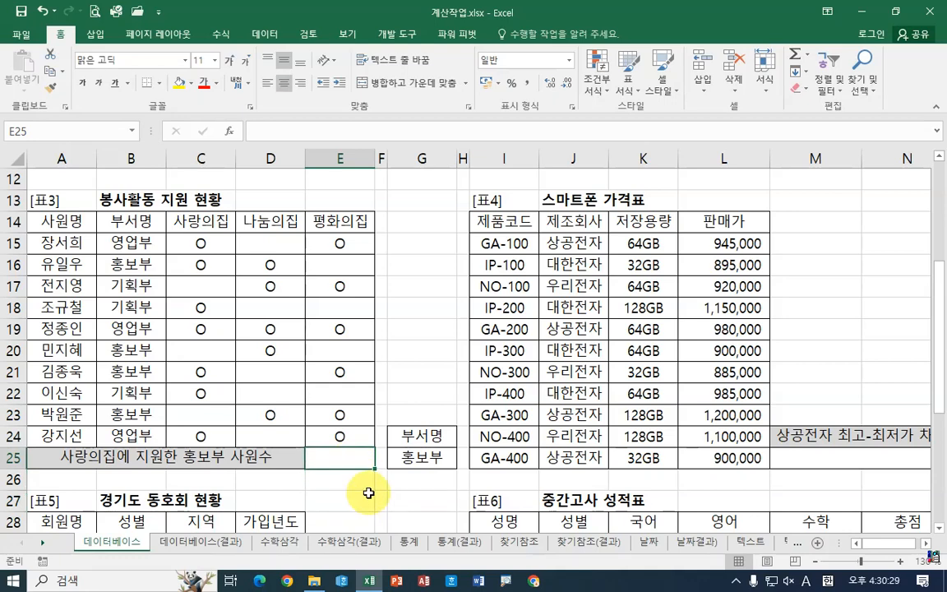
pyautogui.write('=')
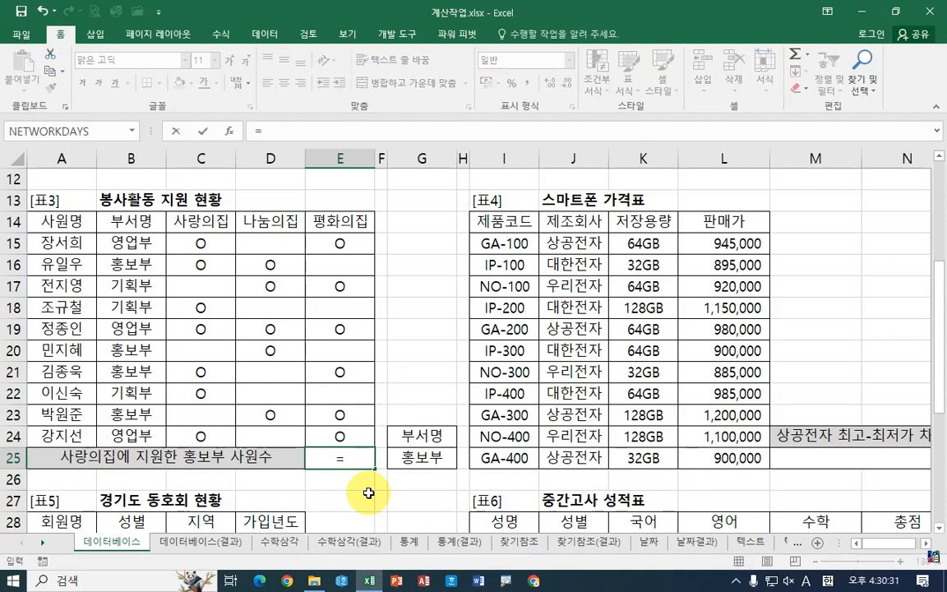
pyautogui.write('dc')
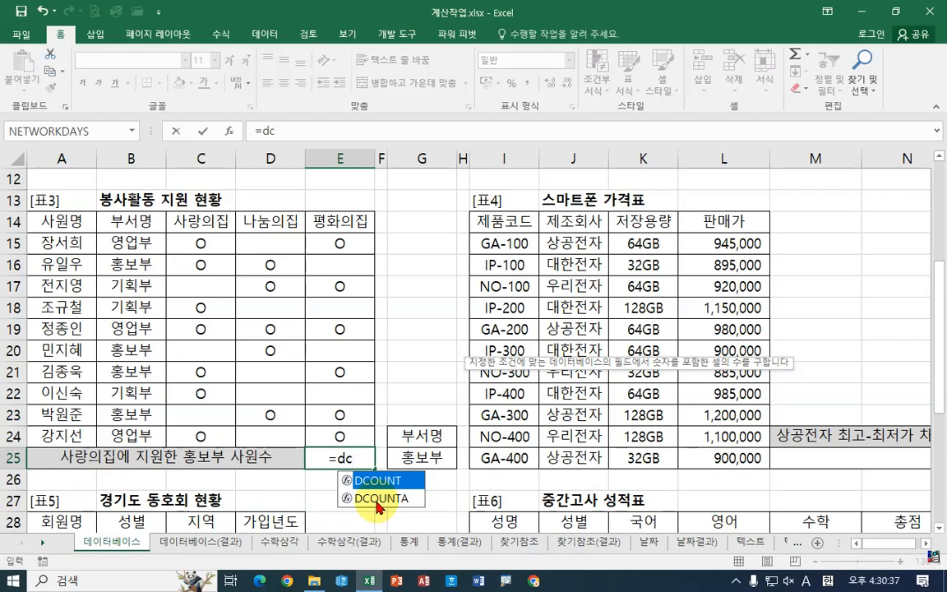
pyautogui.doubleClick(377, 498)
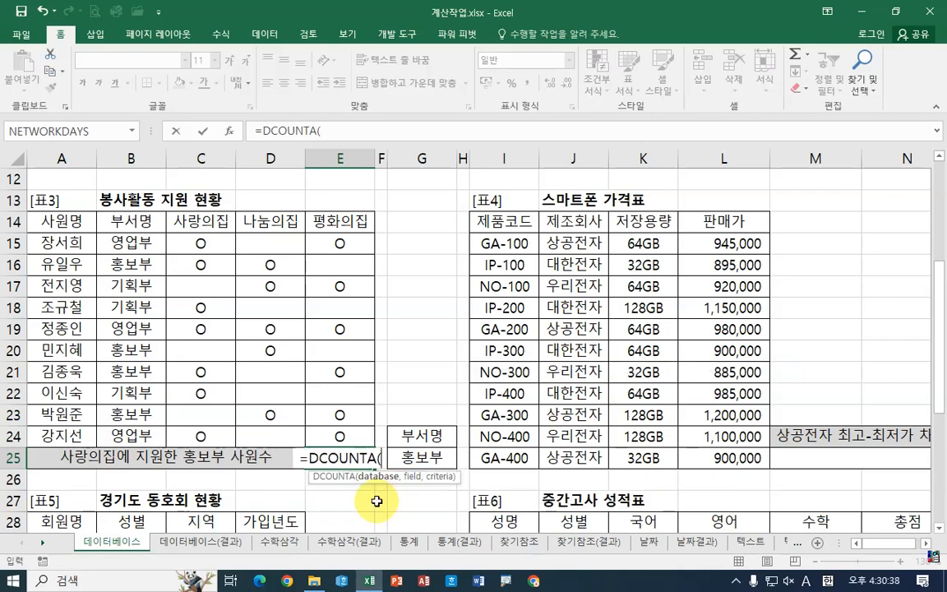
pyautogui.click(229, 131)
pyautogui.moveTo(565, 136); pyautogui.dragTo(449, 203)
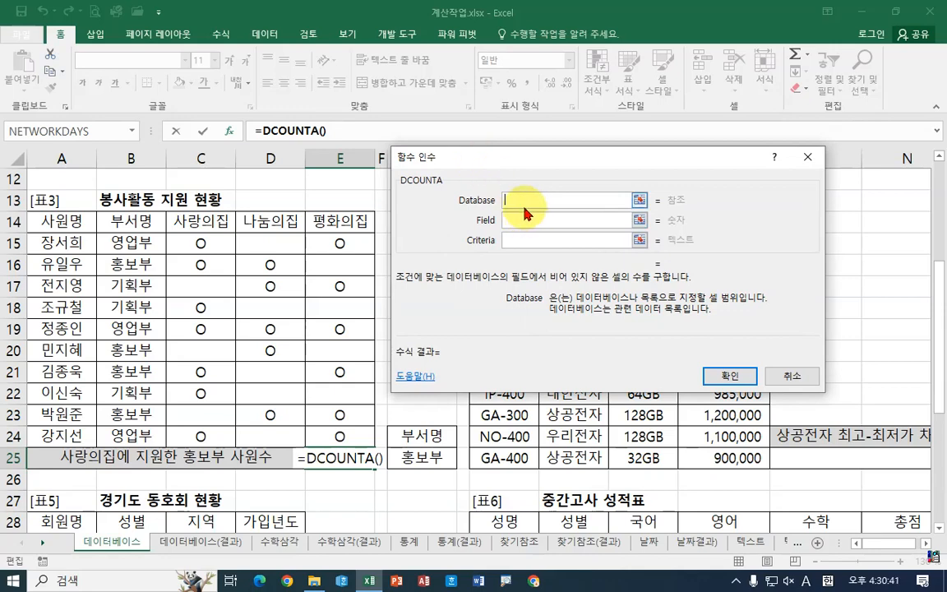
# Step: Complete DCOUNTA in E25 with database A14:E24, field C14 and criteria G24:G25
pyautogui.moveTo(60, 230); pyautogui.dragTo(338, 412)
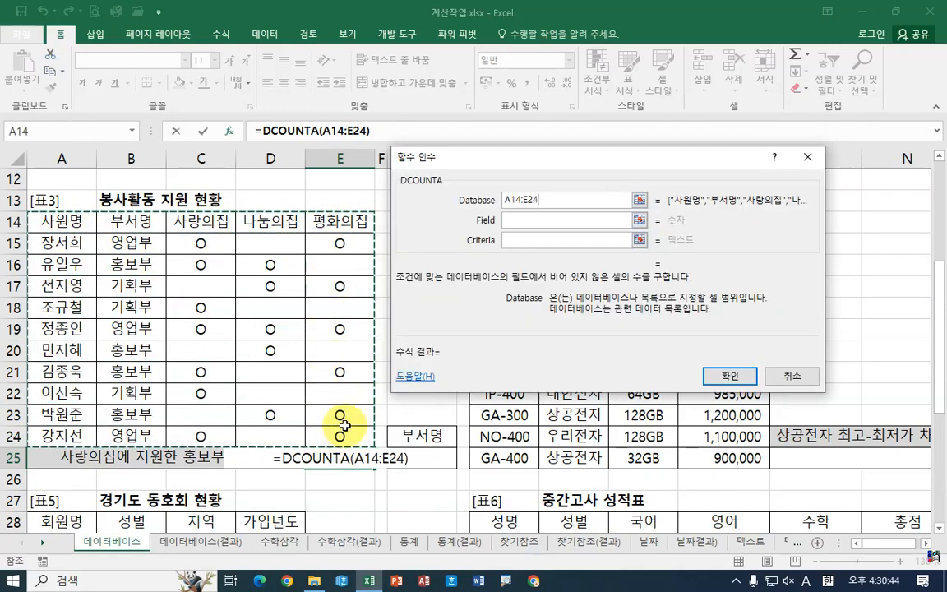
pyautogui.click(544, 243)
pyautogui.moveTo(433, 437); pyautogui.dragTo(437, 459)
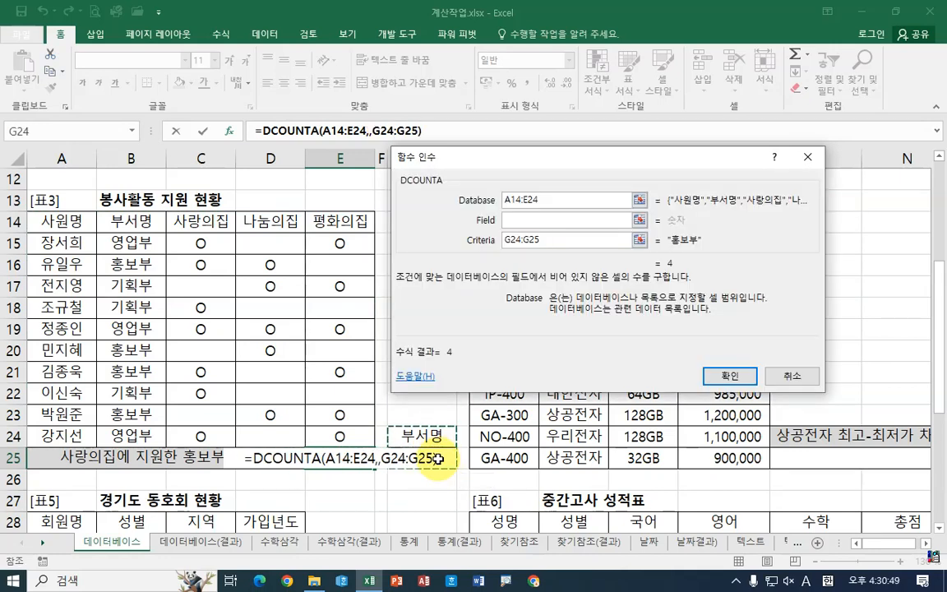
pyautogui.click(536, 218)
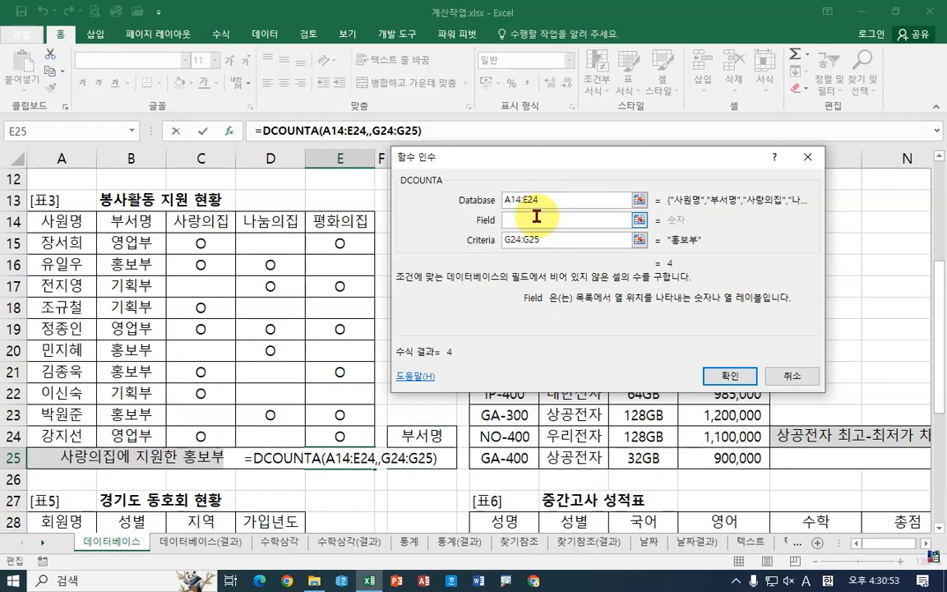
pyautogui.click(331, 221)
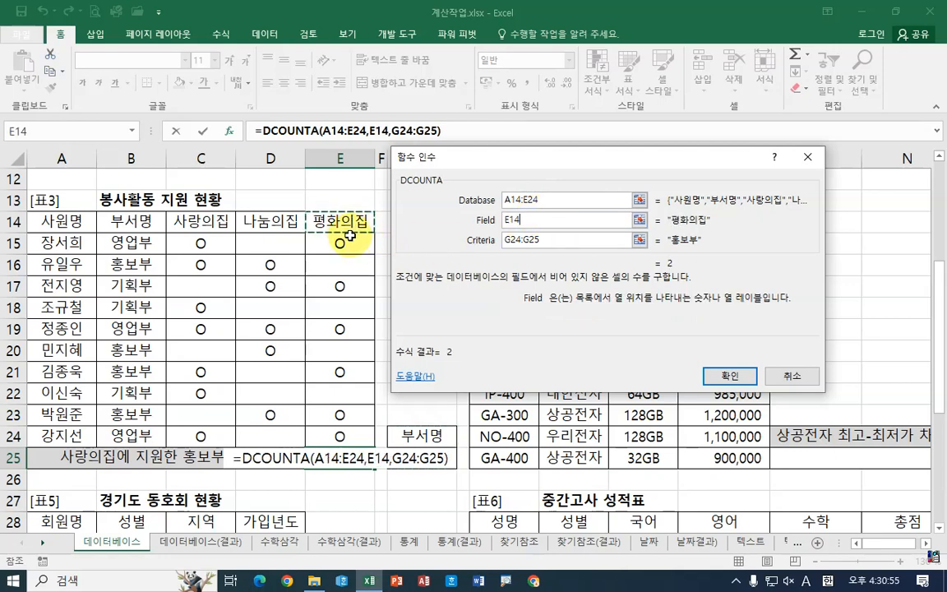
pyautogui.click(275, 221)
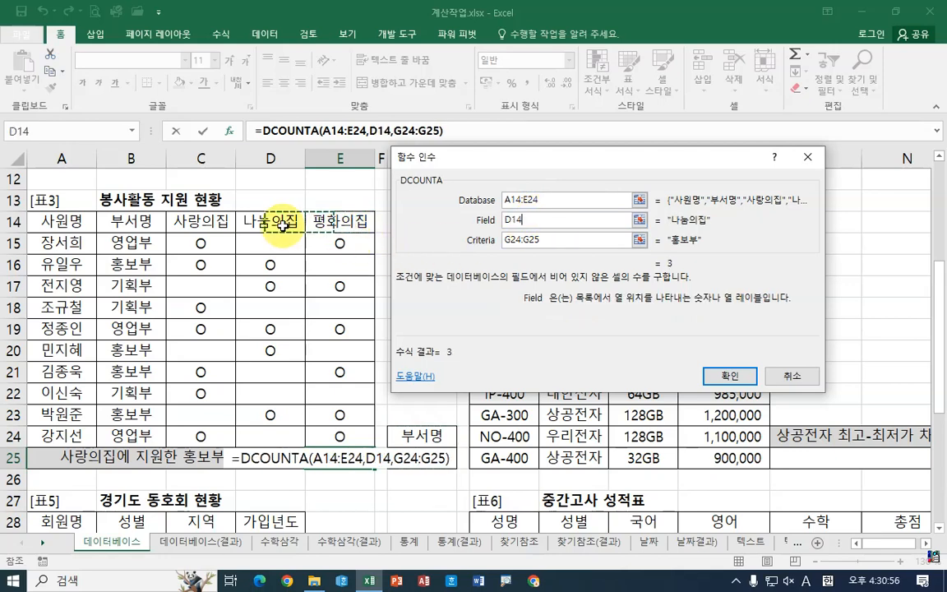
pyautogui.click(201, 222)
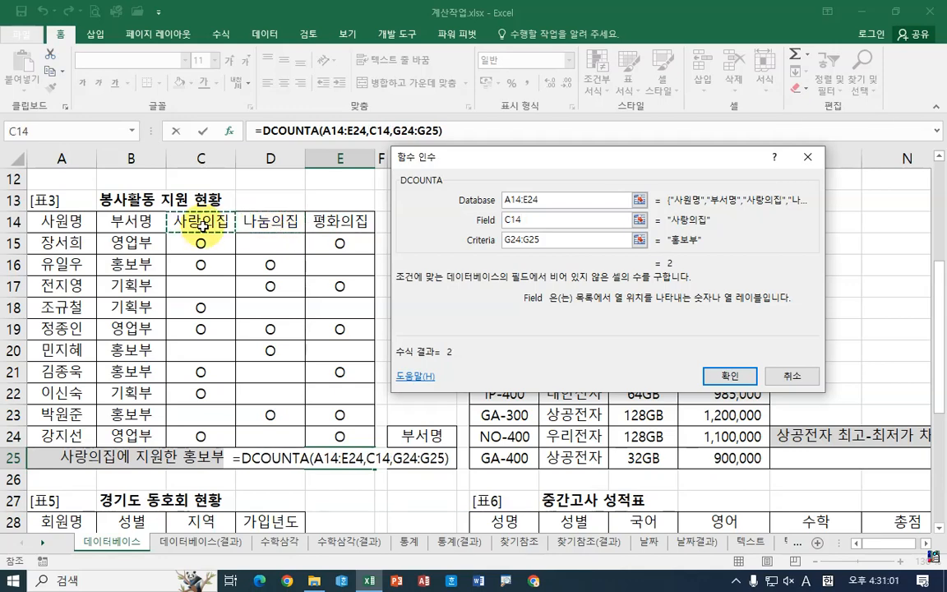
pyautogui.click(717, 378)
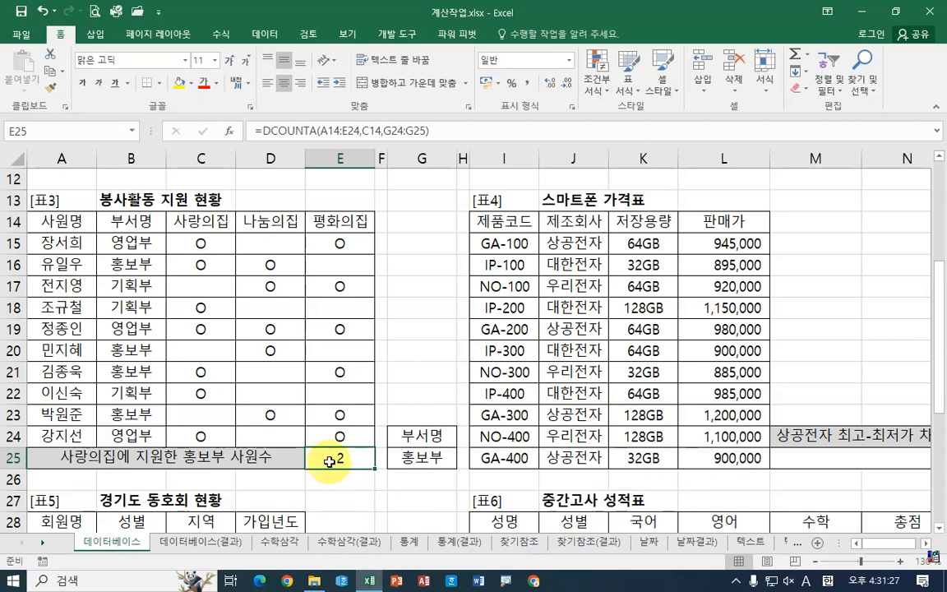
# Step: Append &"명" to the DCOUNTA formula in E25 to attach the unit to the count
pyautogui.click(477, 130)
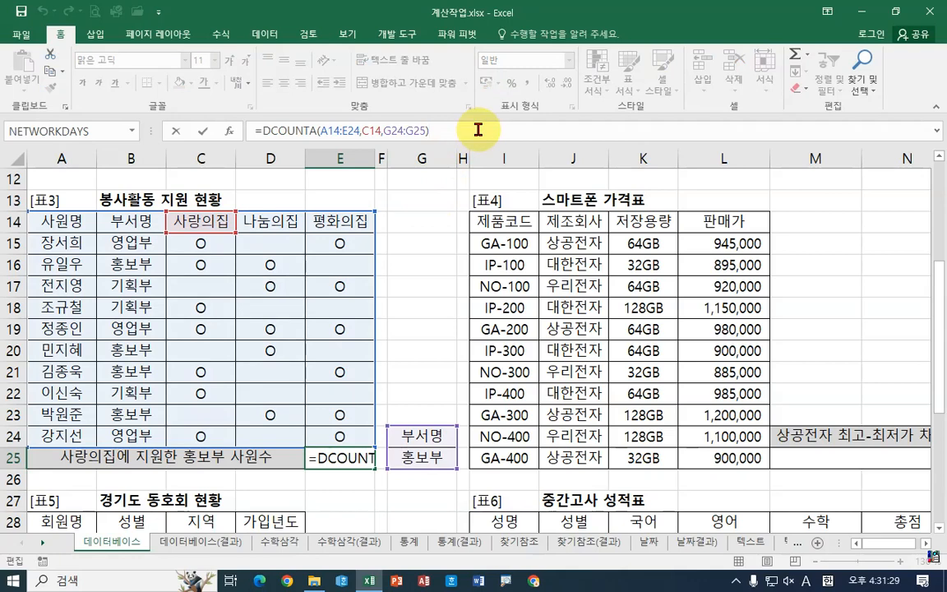
pyautogui.write('&')
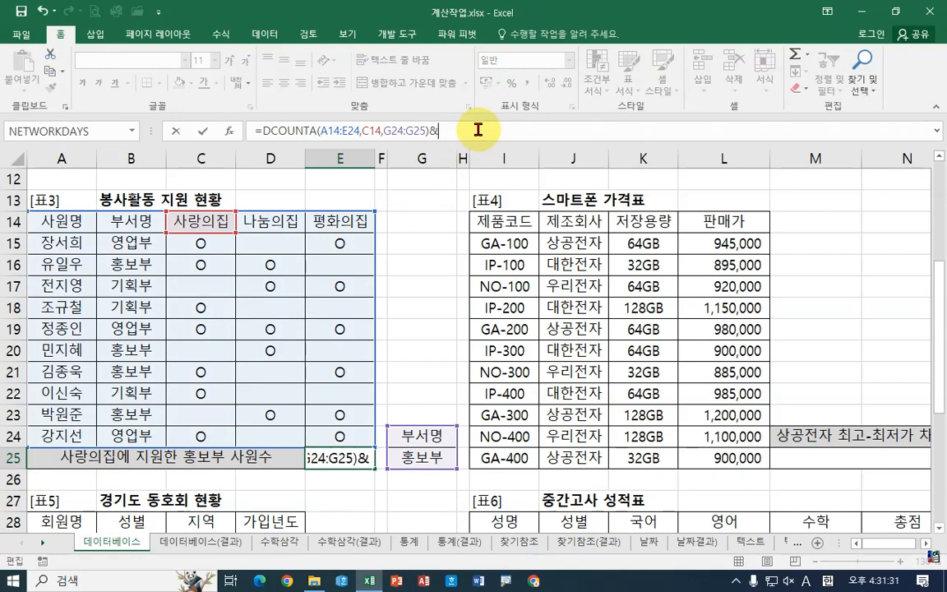
pyautogui.write('""')
pyautogui.write('명')
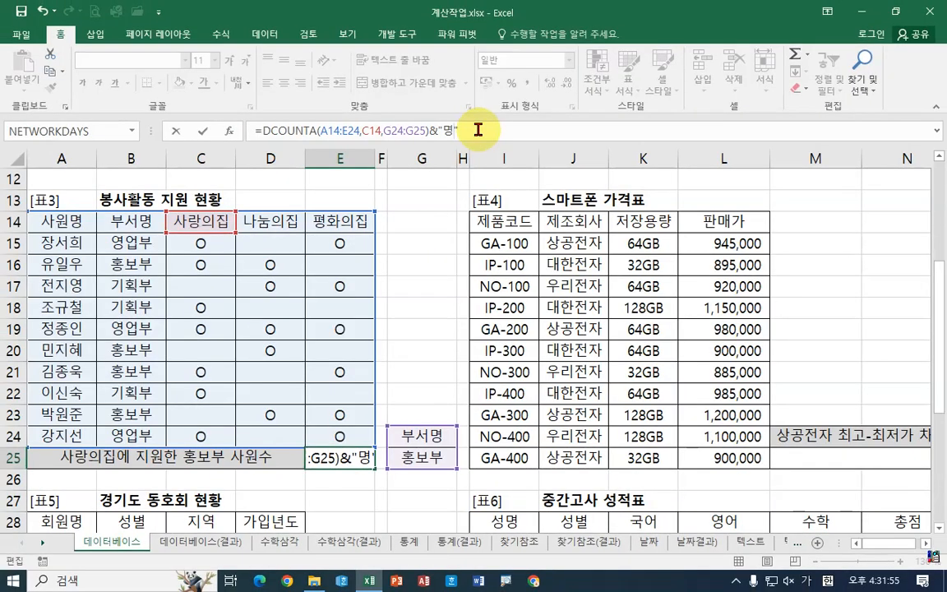
pyautogui.press('Return')
pyautogui.click(333, 457)
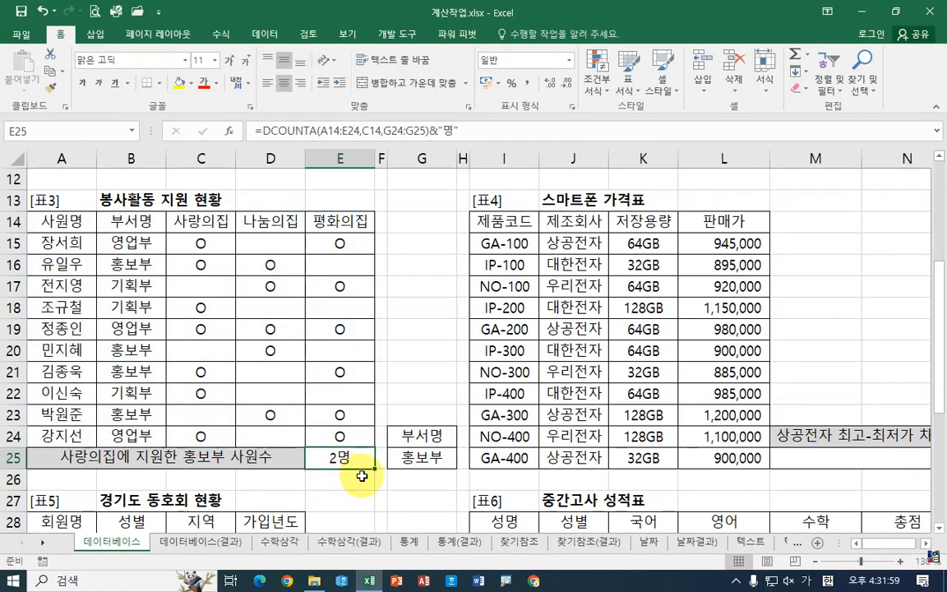
# Step: Remove the &"명" suffix from the DCOUNTA formula in E25
pyautogui.moveTo(430, 133); pyautogui.dragTo(478, 133)
pyautogui.press('Delete')
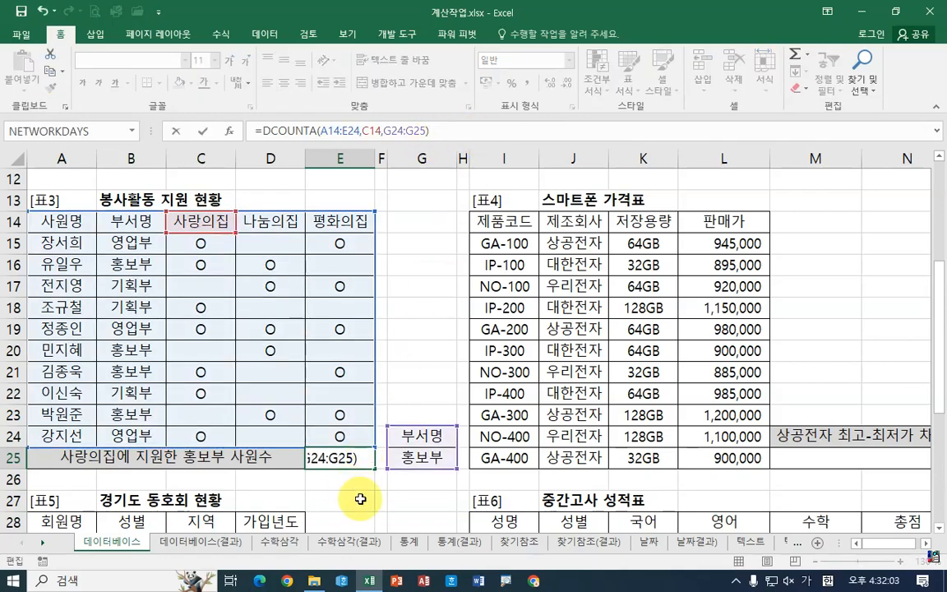
pyautogui.click(359, 499)
# Step: Give E25 the custom number format G/표준명 so the count carries the unit 명
pyautogui.click(355, 459)
pyautogui.rightClick(354, 458)
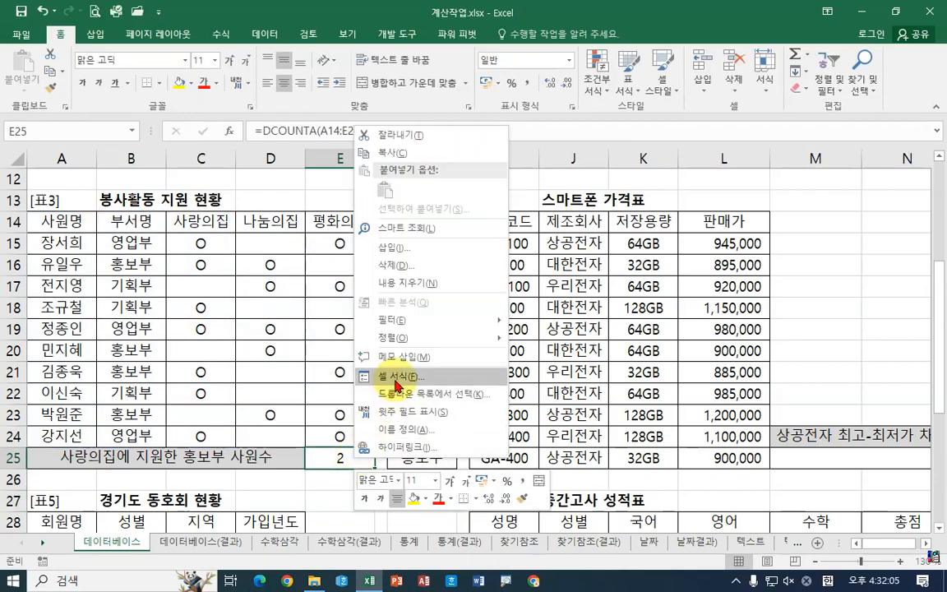
pyautogui.press('Escape')
pyautogui.hotkey('ctrl', '1')
pyautogui.click(234, 367)
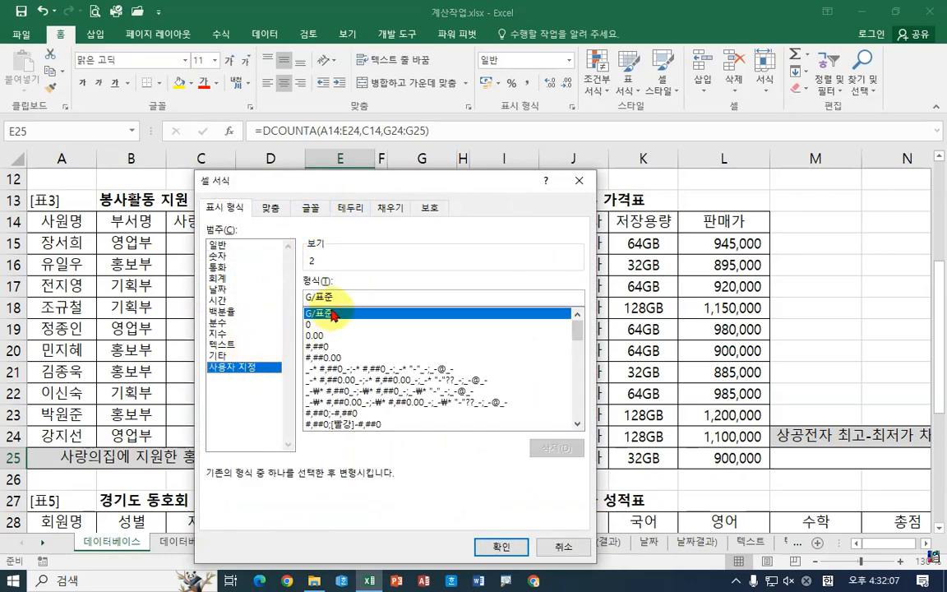
pyautogui.click(425, 298)
pyautogui.write('명')
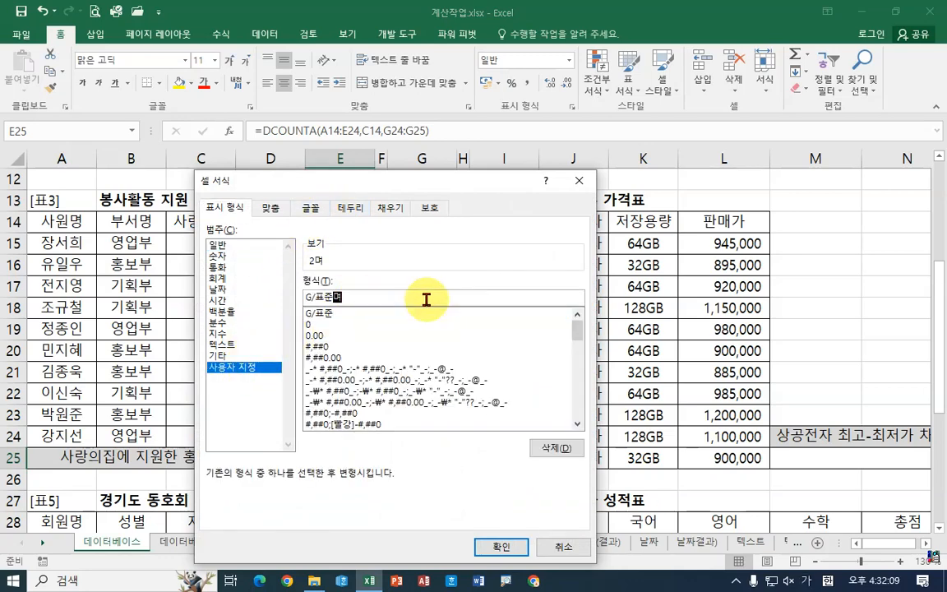
pyautogui.press('Return')
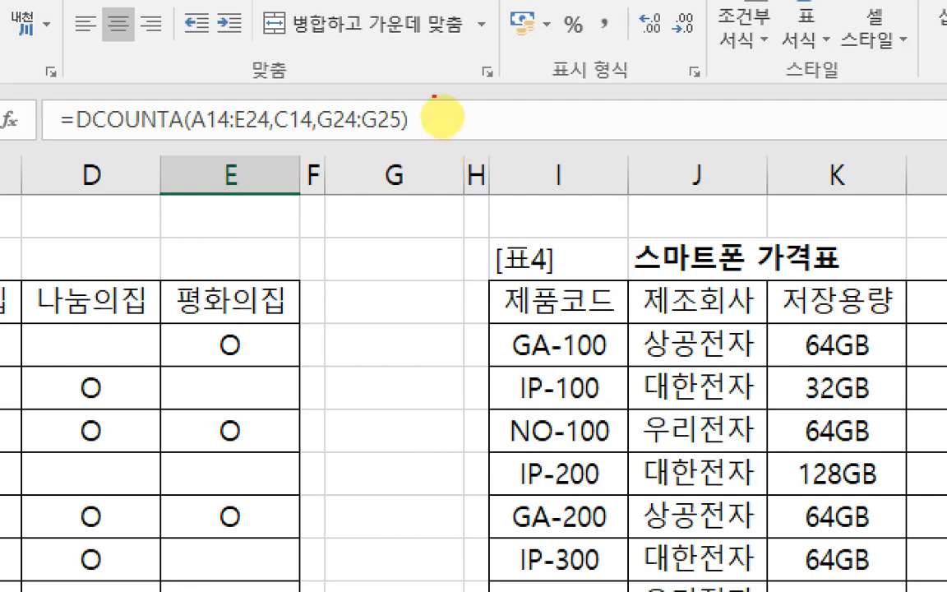
pyautogui.moveTo(473, 151)
pyautogui.mouseDown()
pyautogui.moveTo(448, 151)
pyautogui.moveTo(407, 174)
pyautogui.moveTo(425, 189)
pyautogui.mouseUp()
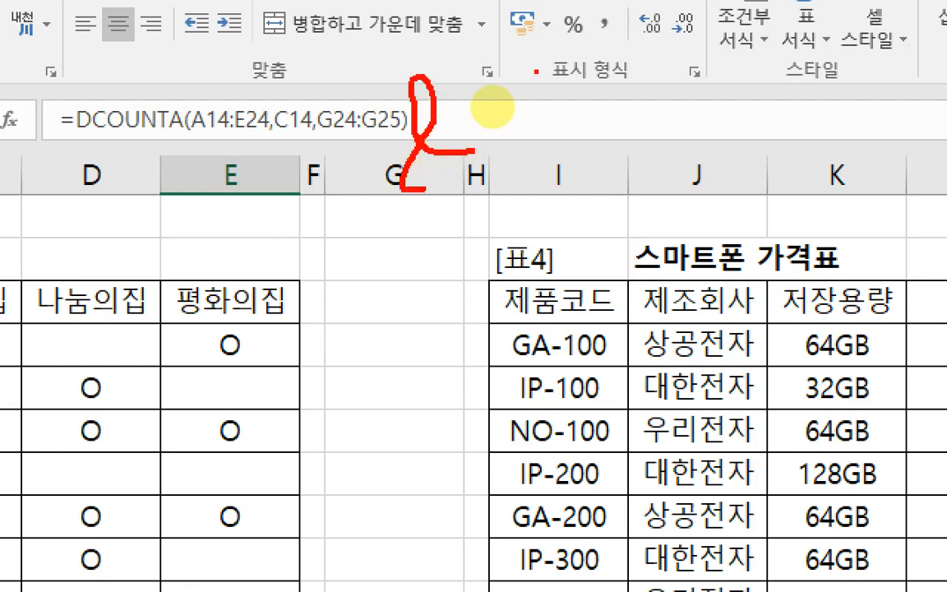
pyautogui.moveTo(515, 104); pyautogui.dragTo(434, 244)
pyautogui.moveTo(436, 133); pyautogui.dragTo(521, 195)
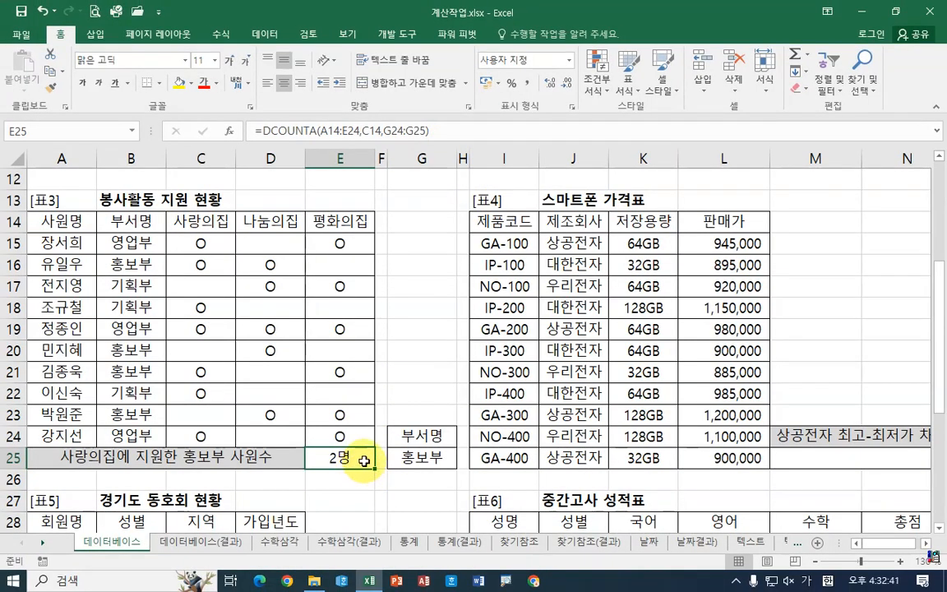
# Step: Examine 표4's 상공전자 rows and their 판매가 values for the 최고-최저가 차이 exercise in M25
pyautogui.click(926, 543)
pyautogui.click(926, 543)
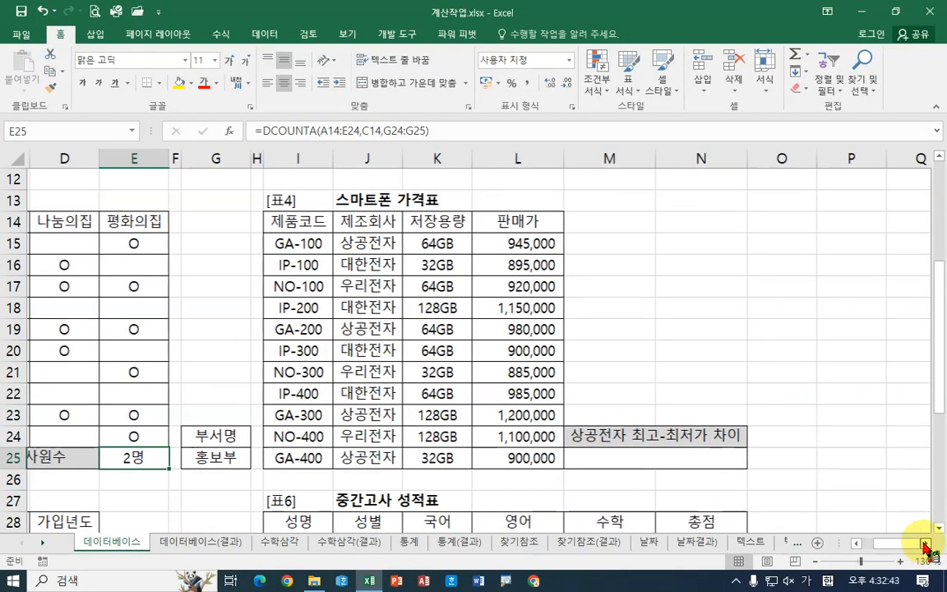
pyautogui.click(926, 544)
pyautogui.click(563, 458)
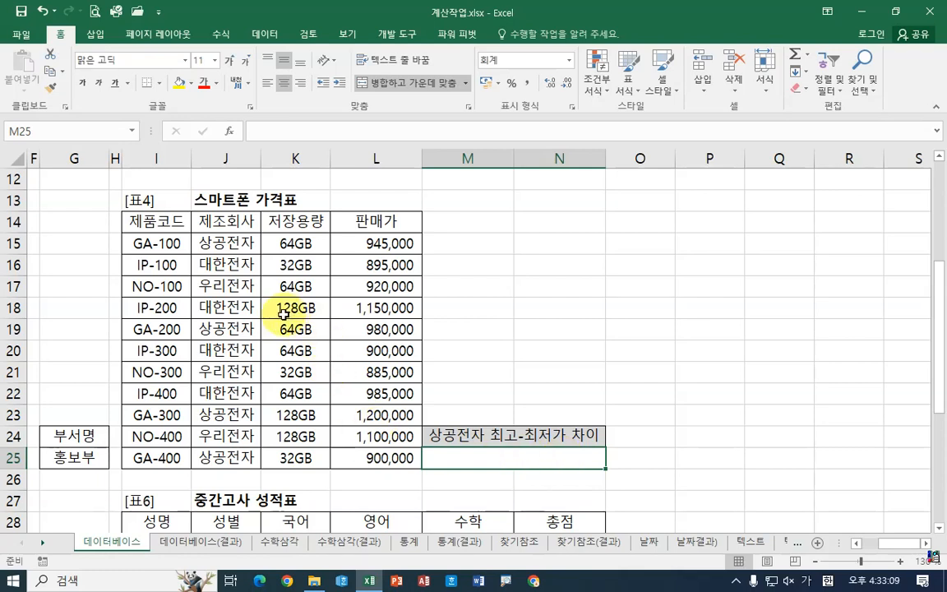
pyautogui.hotkey('ctrl', '2')
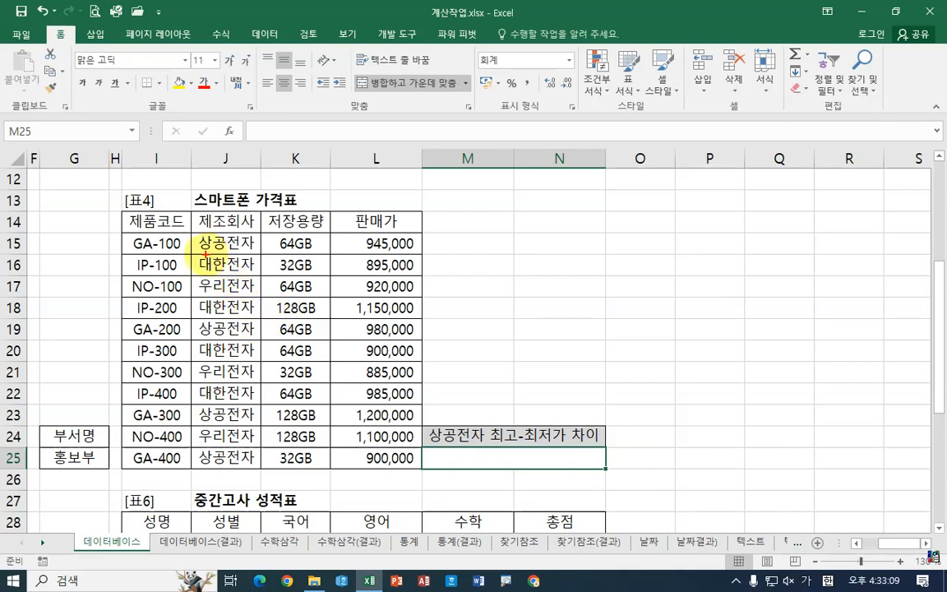
pyautogui.moveTo(207, 254); pyautogui.dragTo(250, 254)
pyautogui.moveTo(338, 254); pyautogui.dragTo(412, 253)
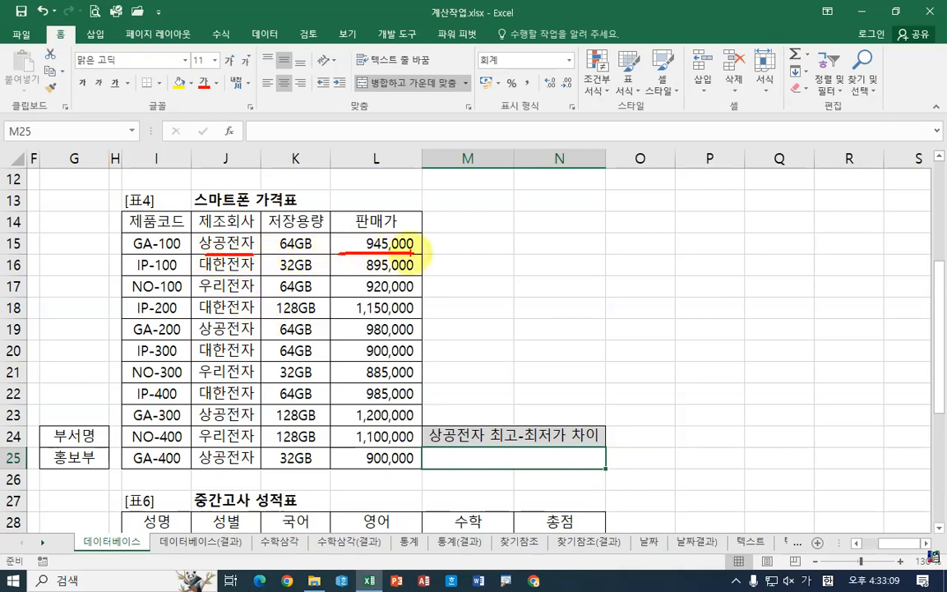
pyautogui.moveTo(199, 338); pyautogui.dragTo(267, 338)
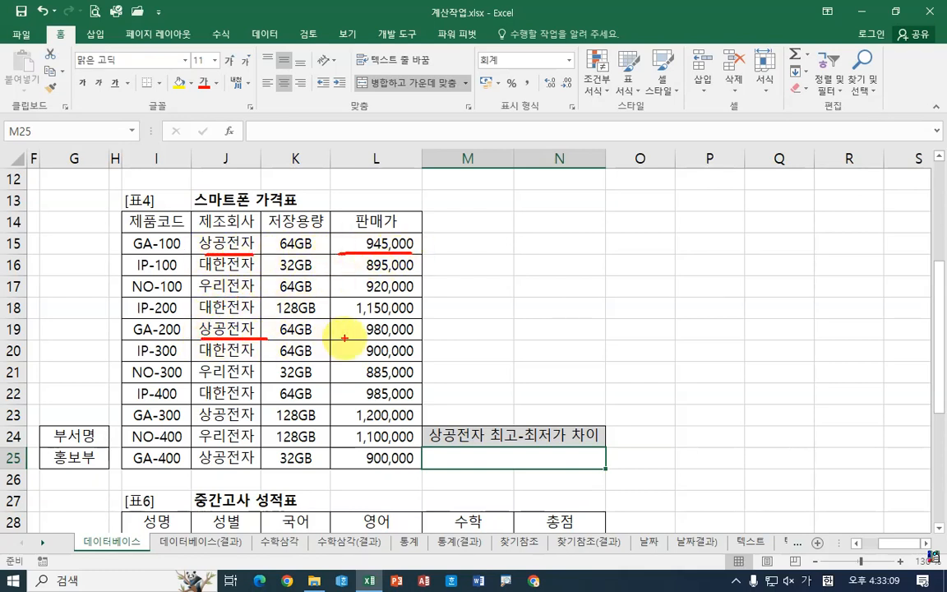
pyautogui.moveTo(347, 337); pyautogui.dragTo(421, 336)
pyautogui.moveTo(199, 426); pyautogui.dragTo(260, 427)
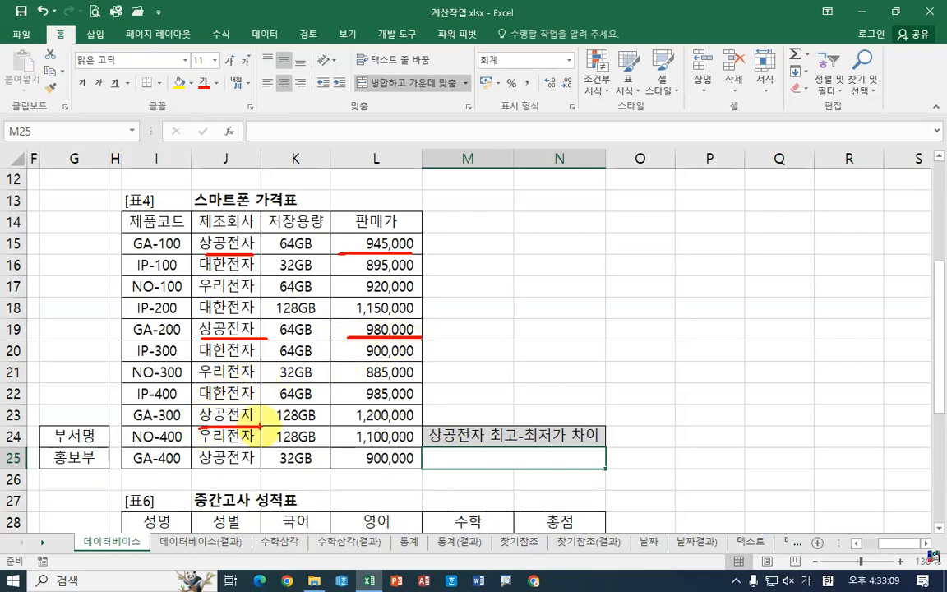
pyautogui.moveTo(343, 426); pyautogui.dragTo(414, 426)
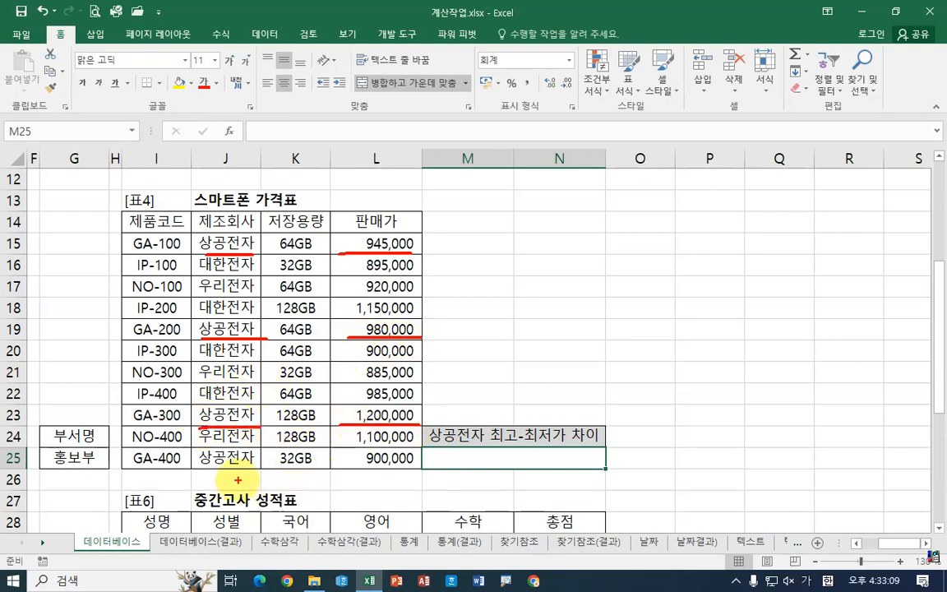
pyautogui.moveTo(197, 471); pyautogui.dragTo(257, 470)
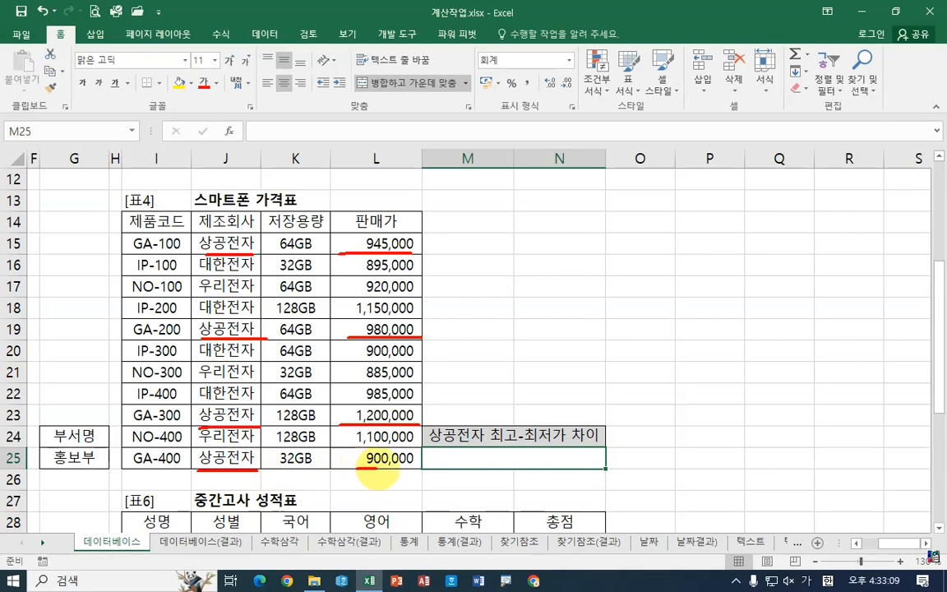
pyautogui.moveTo(356, 470); pyautogui.dragTo(424, 469)
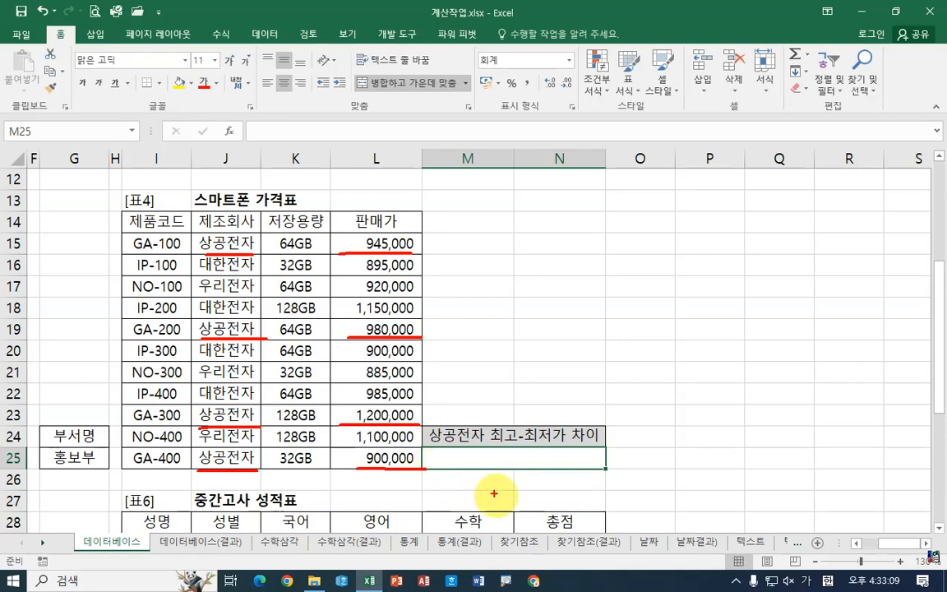
pyautogui.moveTo(527, 463); pyautogui.dragTo(566, 452)
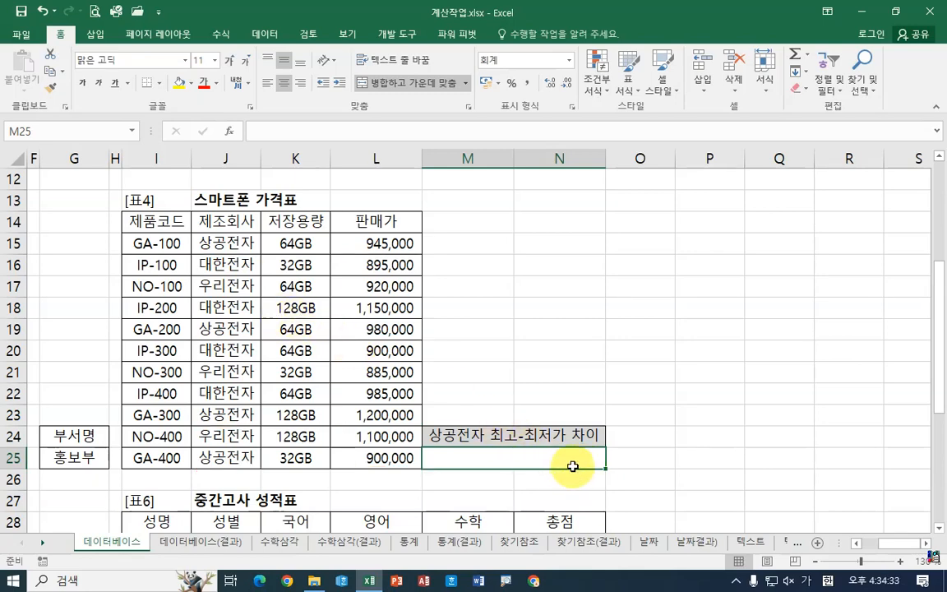
# Step: Start a DMAX formula in M25 for 상공전자 최고-최저가 차이 and open its function arguments
pyautogui.write('=ㅇ')
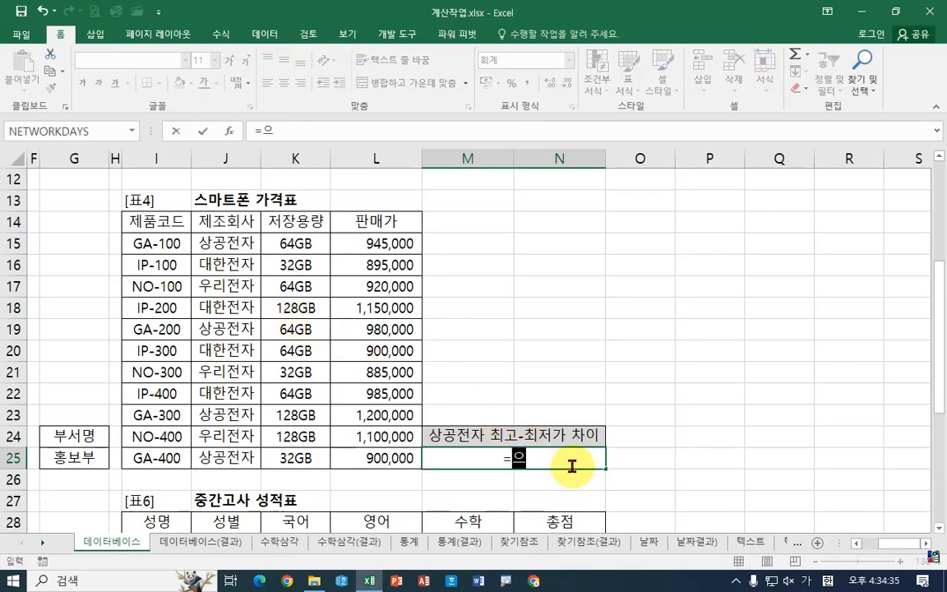
pyautogui.press('BackSpace')
pyautogui.write('m')
pyautogui.press('BackSpace')
pyautogui.write('d')
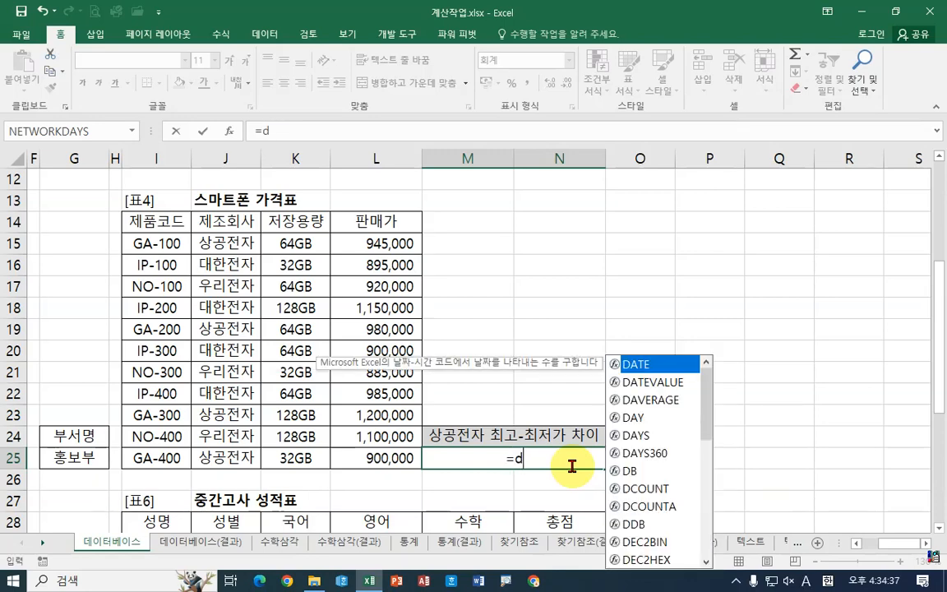
pyautogui.write('m')
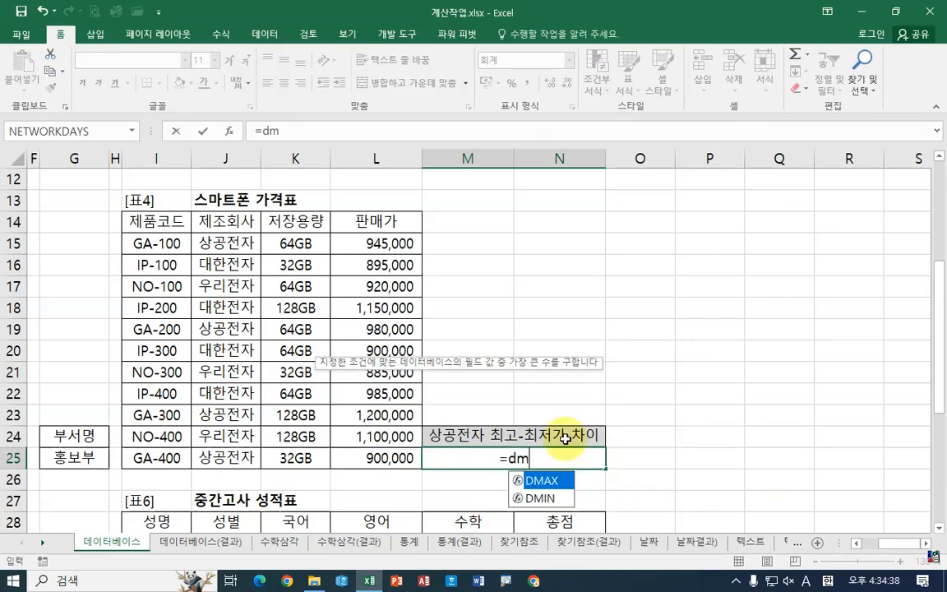
pyautogui.doubleClick(543, 483)
pyautogui.click(229, 131)
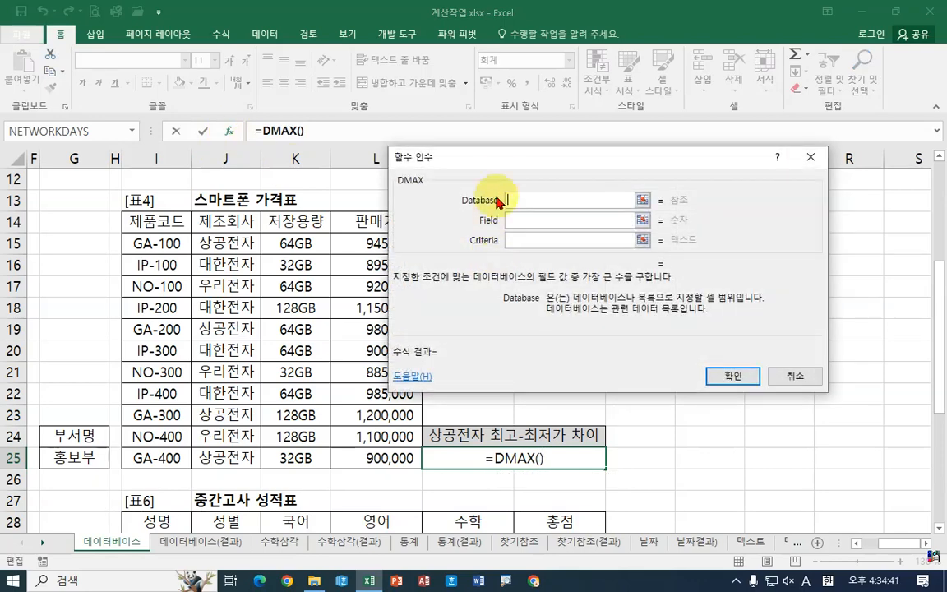
# Step: Set the DMAX database to I14:L25 and its field to the 판매가 header L14
pyautogui.moveTo(498, 201); pyautogui.dragTo(553, 169)
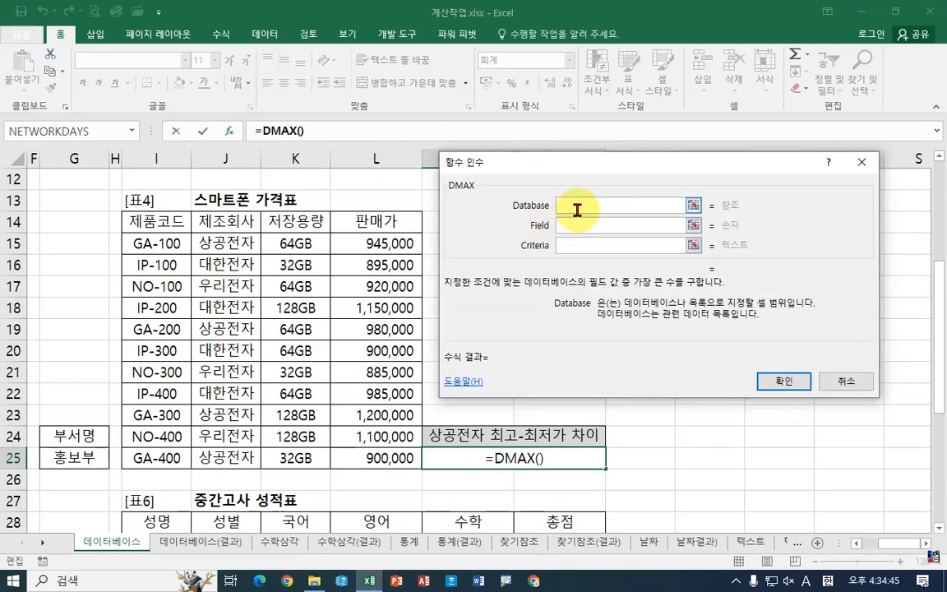
pyautogui.click(153, 222)
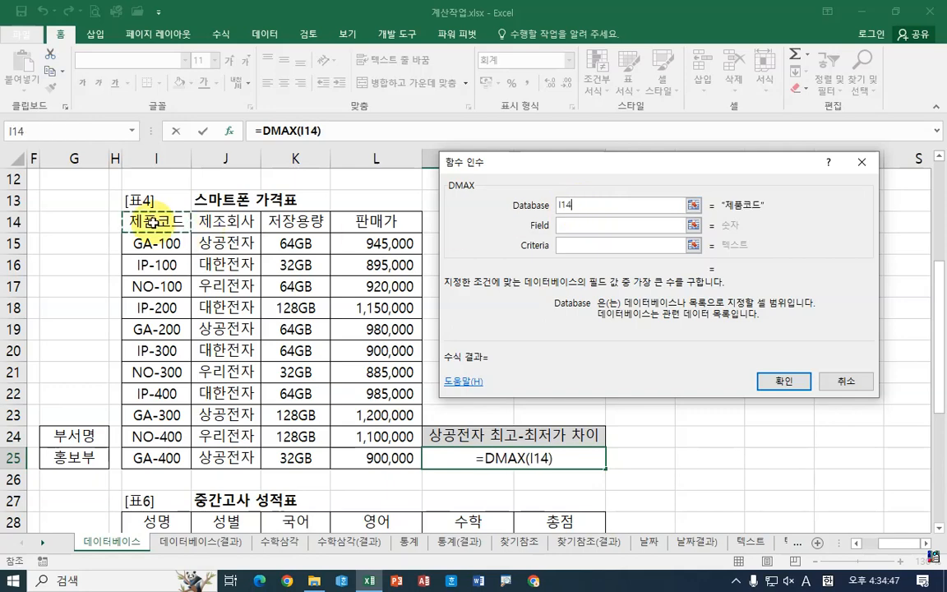
pyautogui.moveTo(153, 222); pyautogui.dragTo(357, 458)
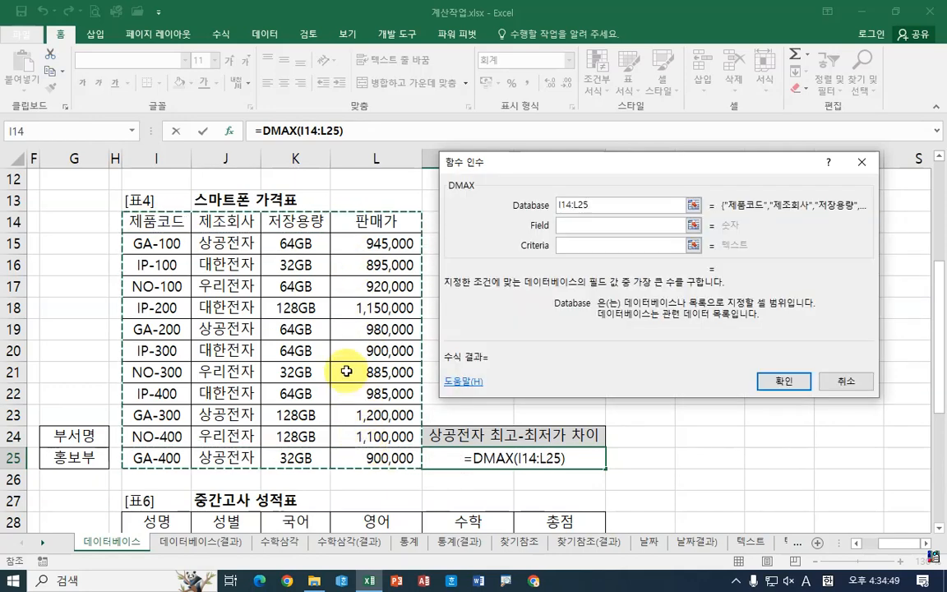
pyautogui.click(571, 225)
pyautogui.click(382, 222)
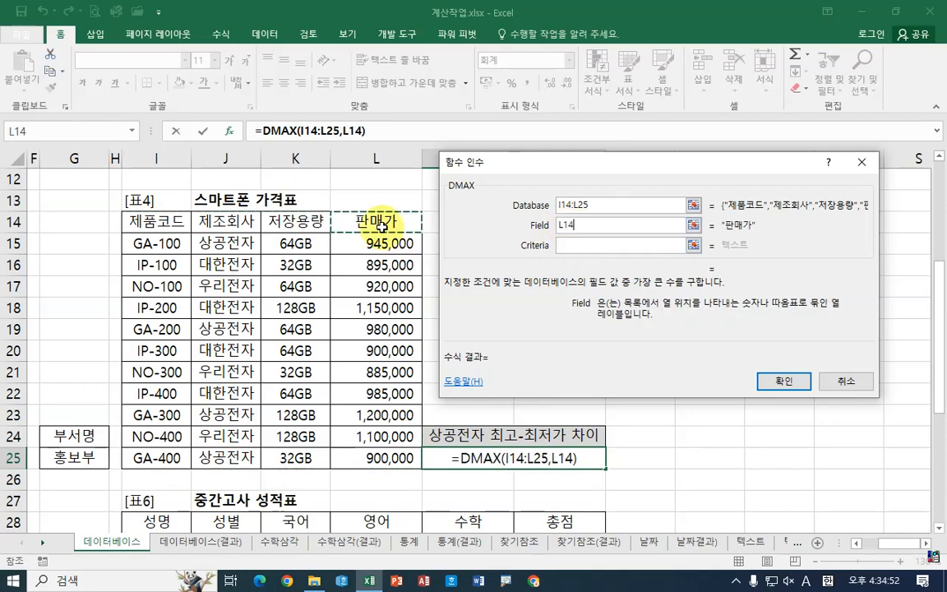
# Step: Set the DMAX criteria to J14:J15 for 제조회사 상공전자 and confirm the formula in M25
pyautogui.click(552, 246)
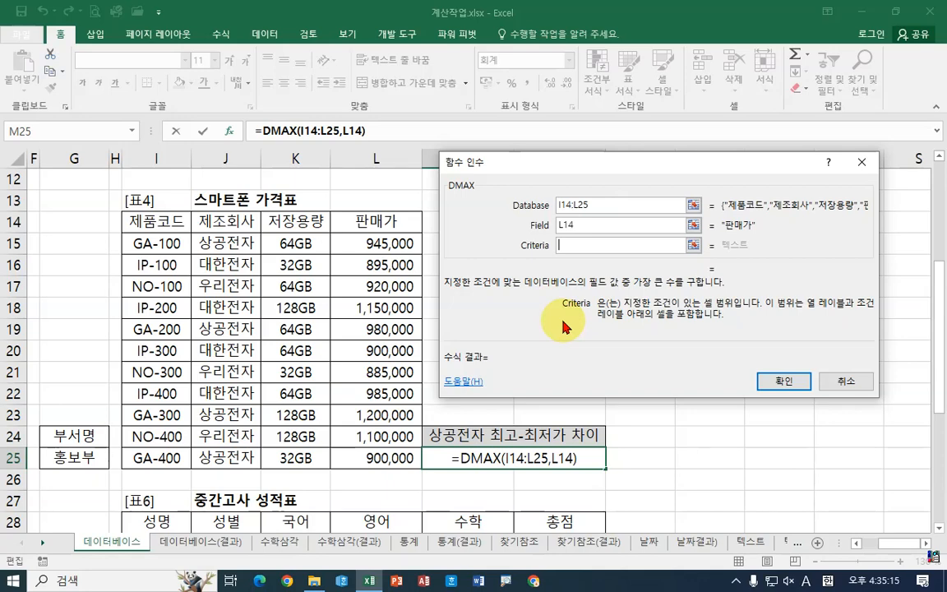
pyautogui.click(212, 221)
pyautogui.moveTo(212, 220); pyautogui.dragTo(237, 247)
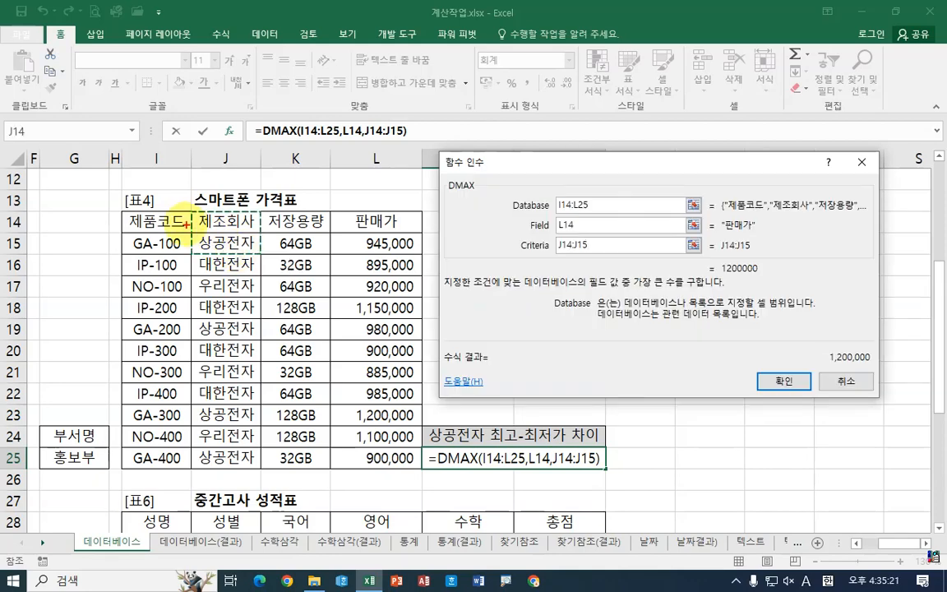
pyautogui.moveTo(184, 208); pyautogui.dragTo(261, 268)
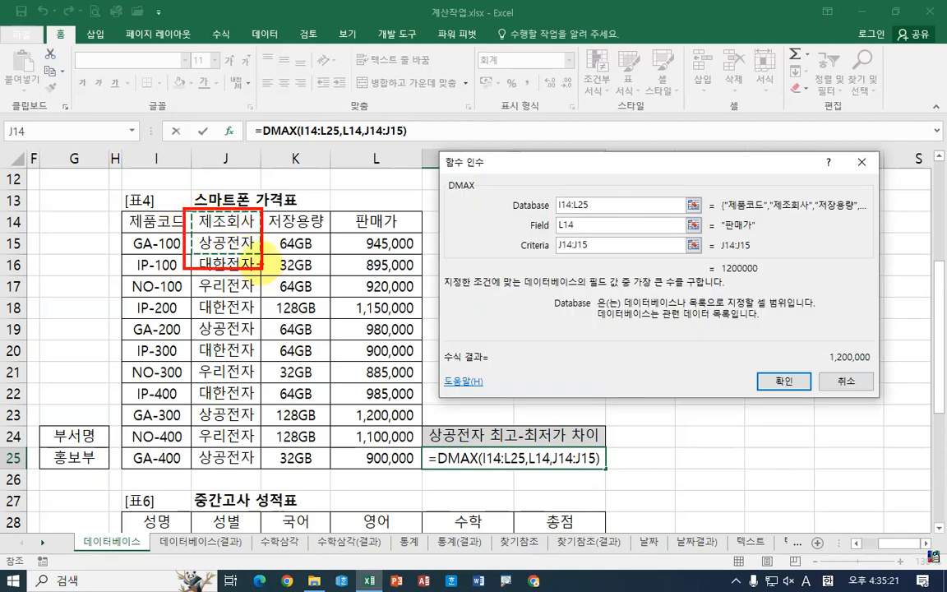
pyautogui.moveTo(197, 210); pyautogui.dragTo(263, 259)
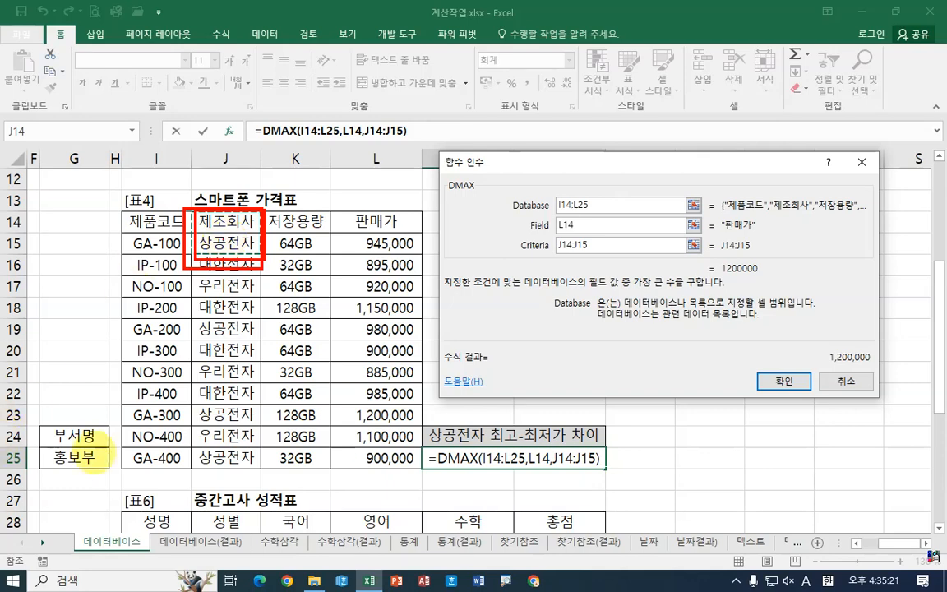
pyautogui.moveTo(93, 418)
pyautogui.mouseDown()
pyautogui.moveTo(56, 451)
pyautogui.moveTo(87, 483)
pyautogui.mouseUp()
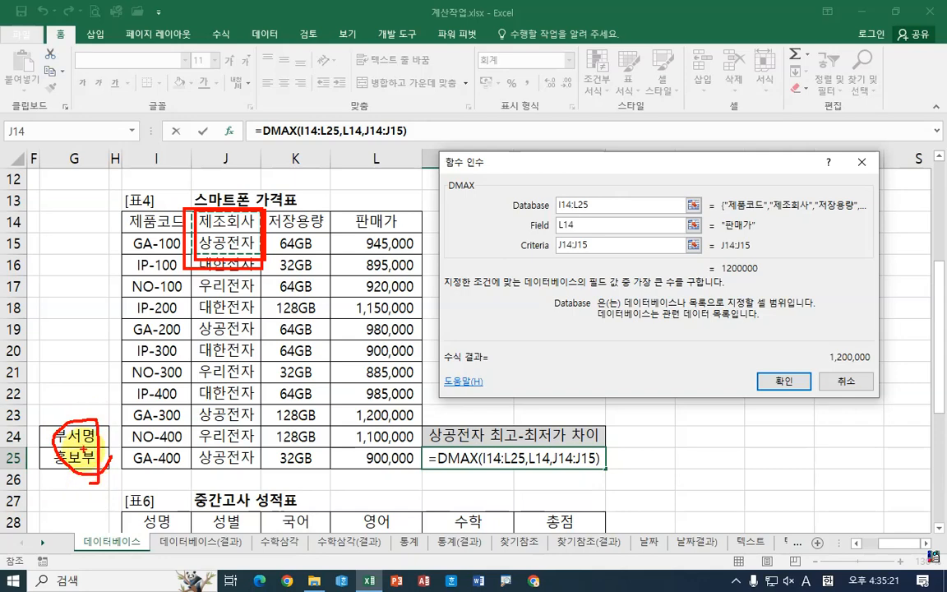
pyautogui.press('Escape')
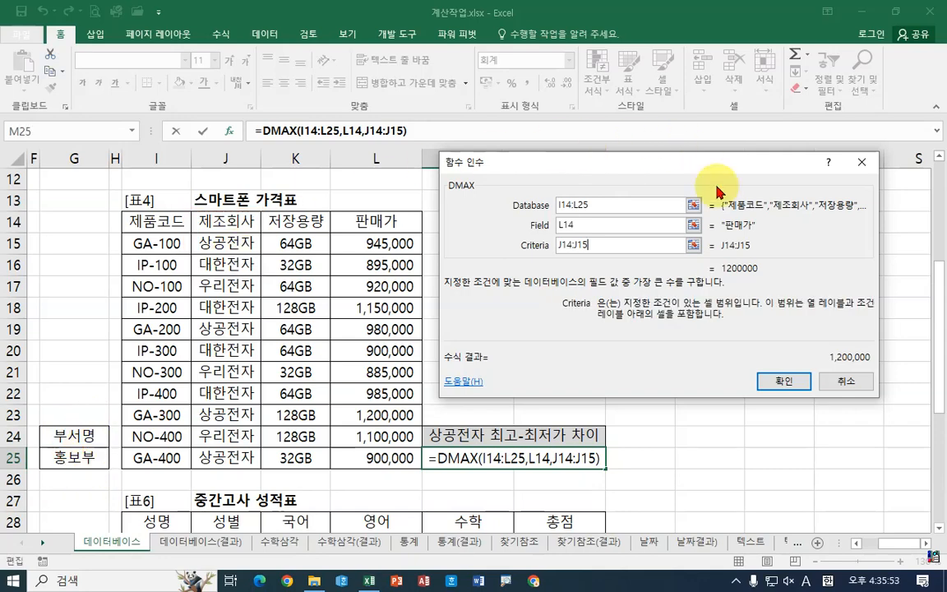
pyautogui.click(783, 380)
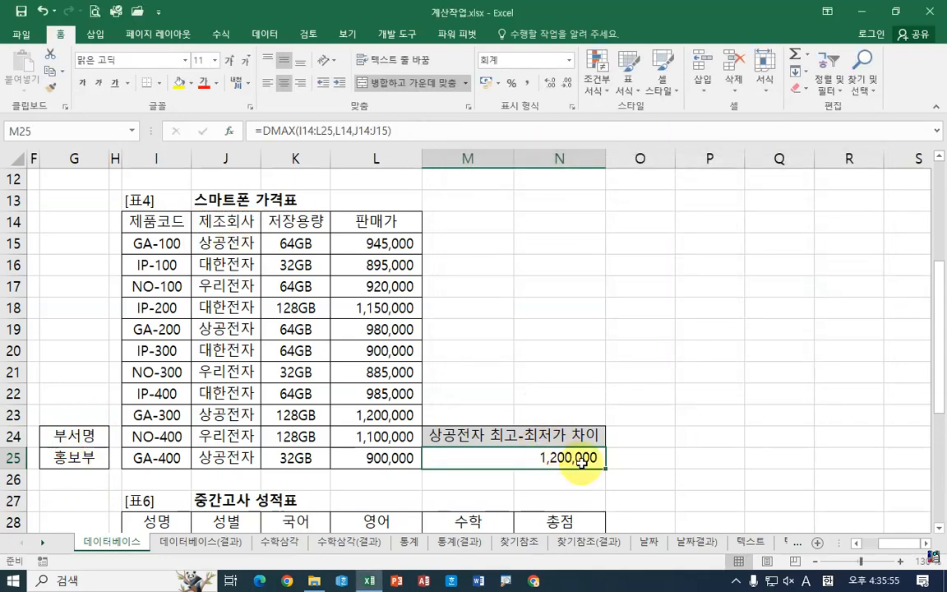
# Step: Append a subtracted DMIN function to the M25 formula and open its function arguments
pyautogui.click(468, 132)
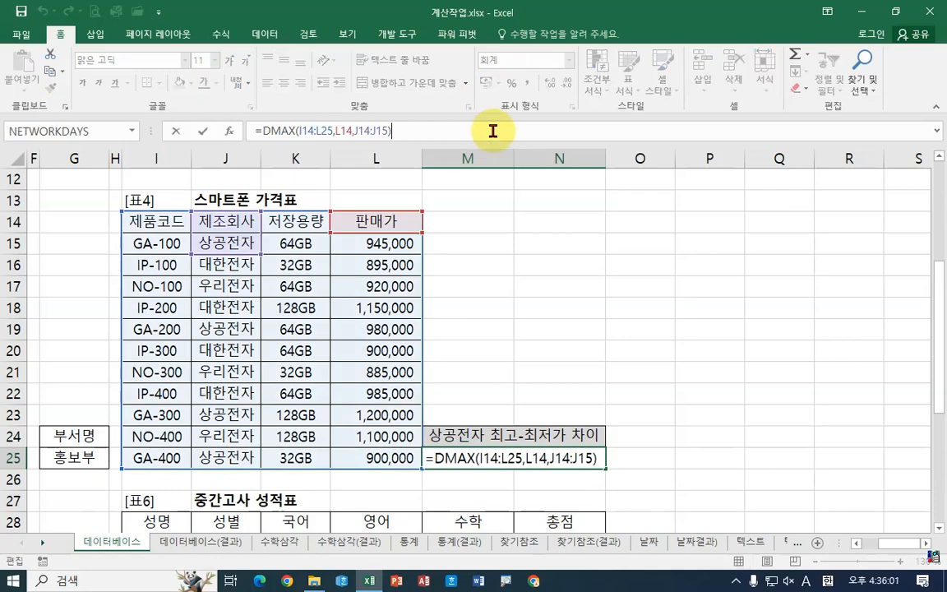
pyautogui.write('-')
pyautogui.write('dmi')
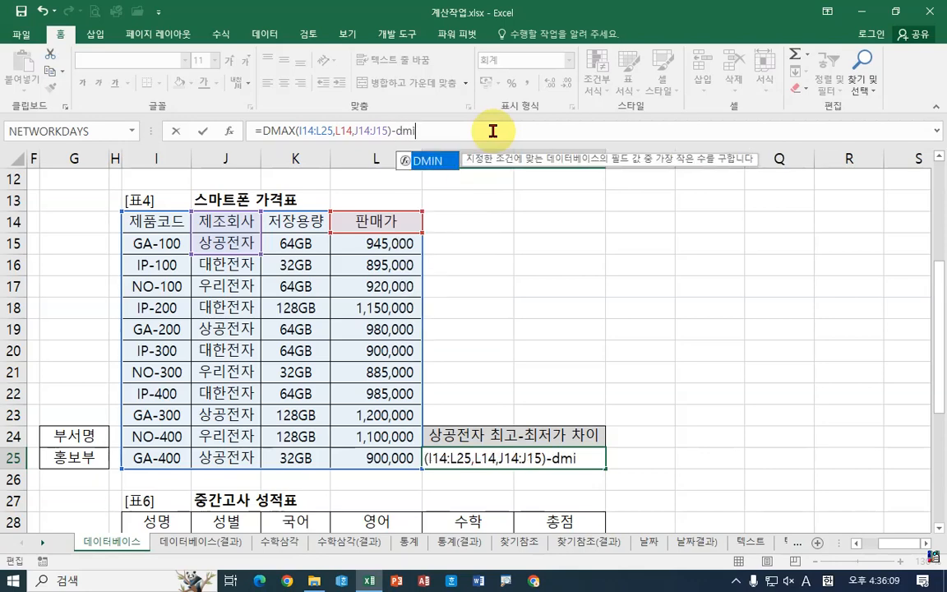
pyautogui.doubleClick(402, 161)
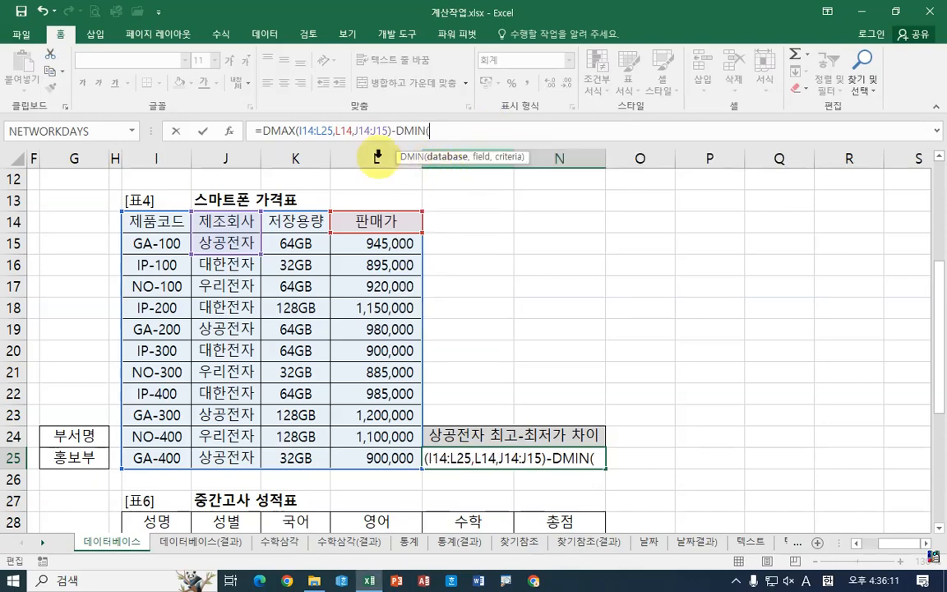
pyautogui.click(230, 130)
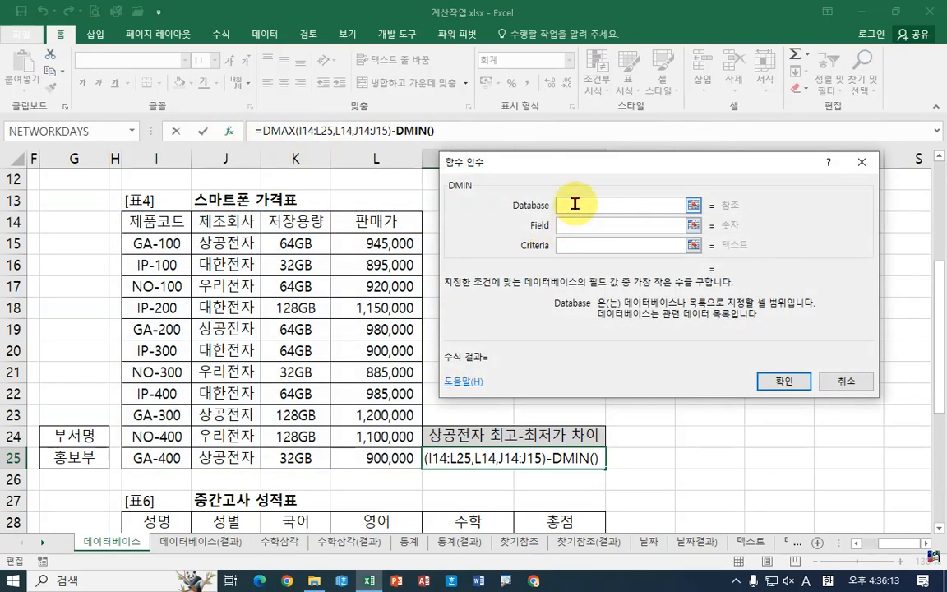
# Step: Complete DMIN in M25 with database I14:L25, field L14 and criteria J14:J15
pyautogui.moveTo(152, 224); pyautogui.dragTo(382, 458)
pyautogui.click(629, 224)
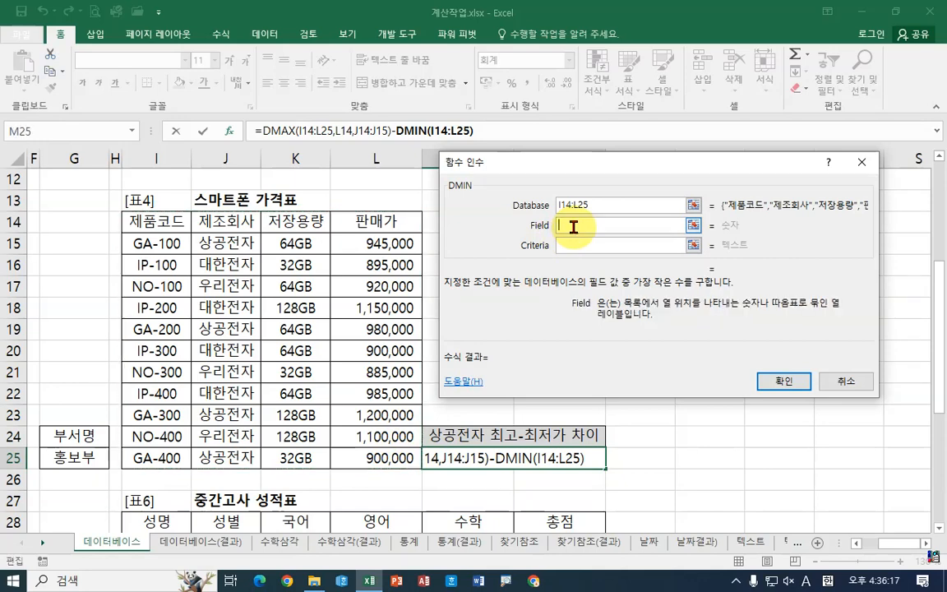
pyautogui.click(379, 223)
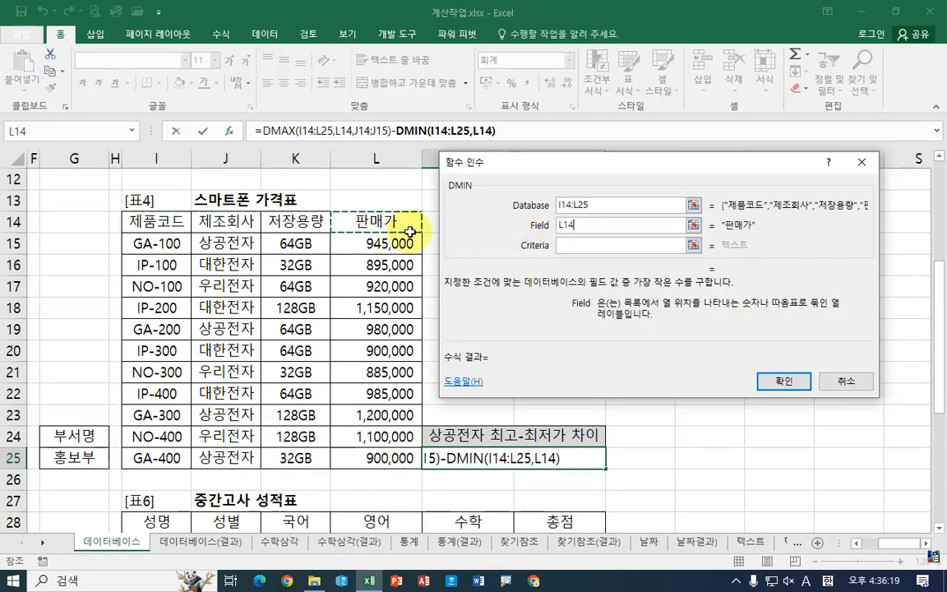
pyautogui.click(631, 245)
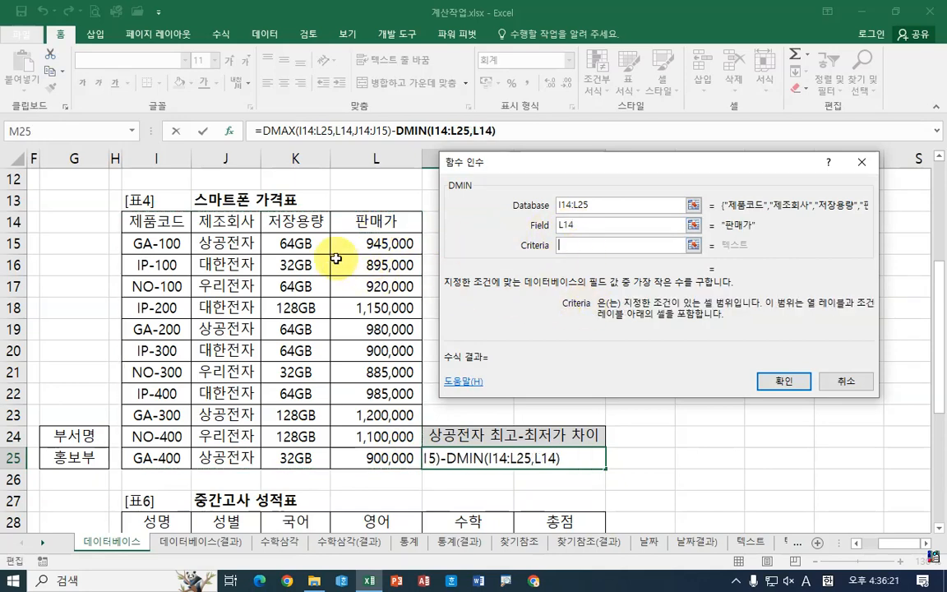
pyautogui.moveTo(247, 220); pyautogui.dragTo(249, 248)
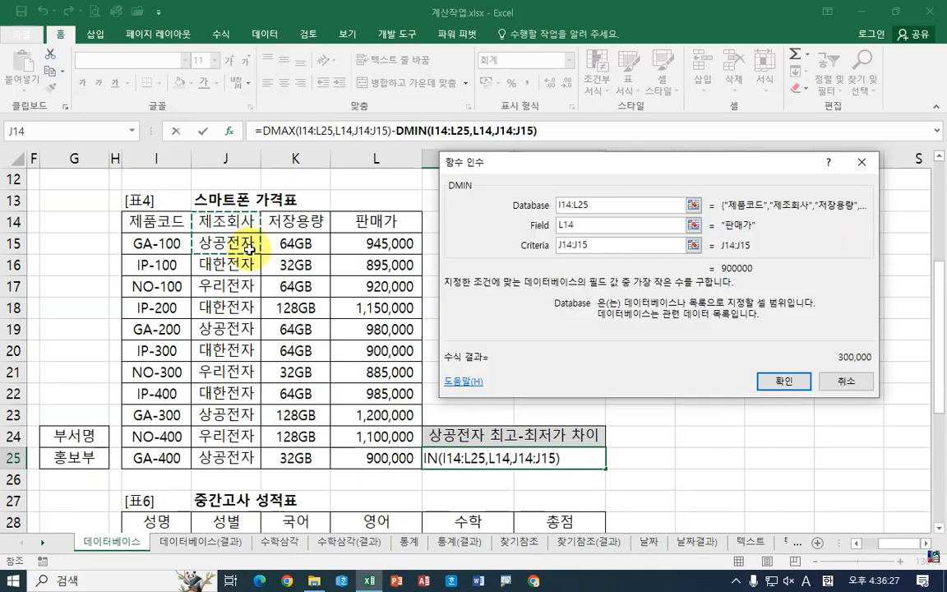
pyautogui.press('Return')
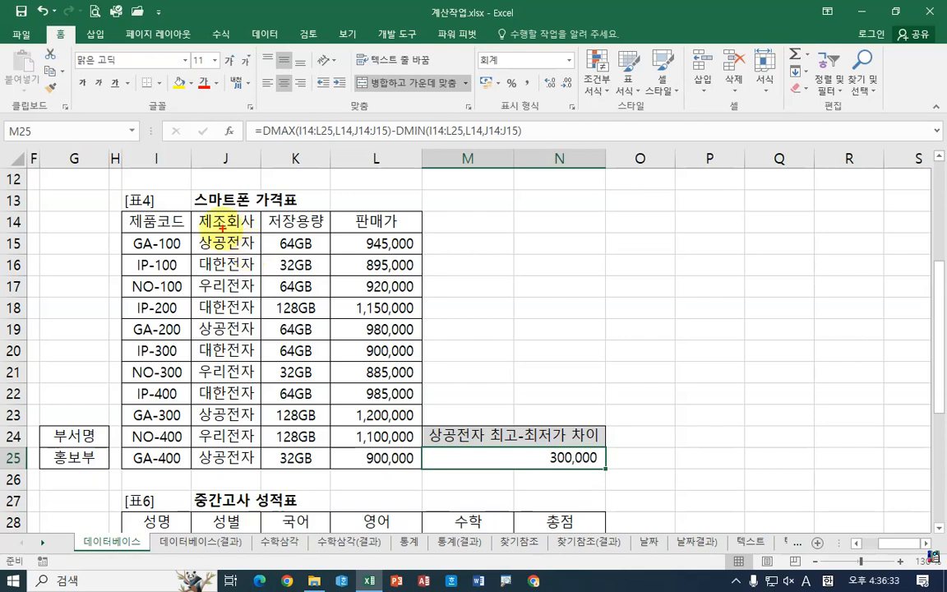
# Step: Compare 표4's criteria cells J14:J15 with 표3's cells B14:B15 and the separate 홍보부 criteria in G24:G25
pyautogui.moveTo(192, 210)
pyautogui.mouseDown()
pyautogui.moveTo(247, 234)
pyautogui.moveTo(260, 255)
pyautogui.mouseUp()
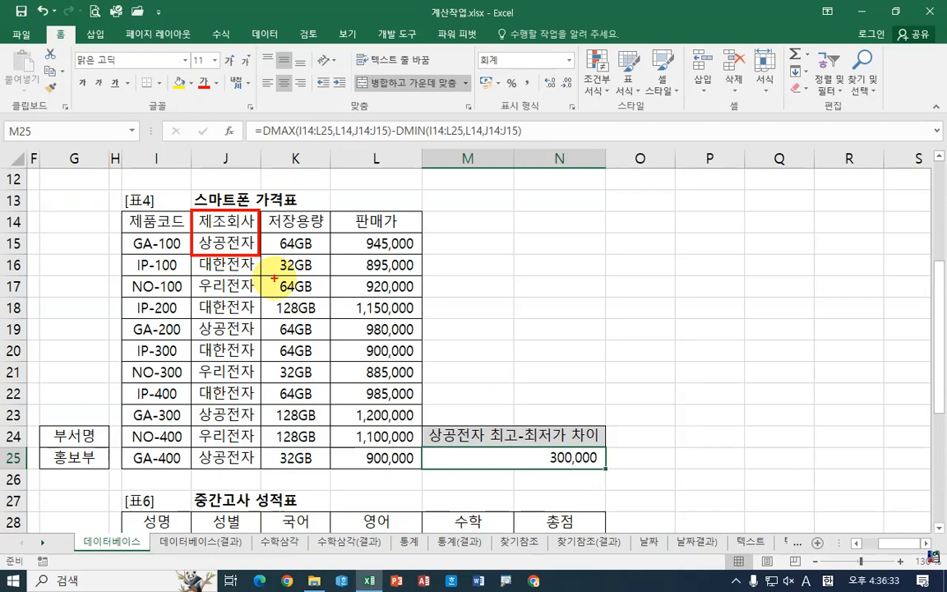
pyautogui.hscroll(-5, 801, 497)
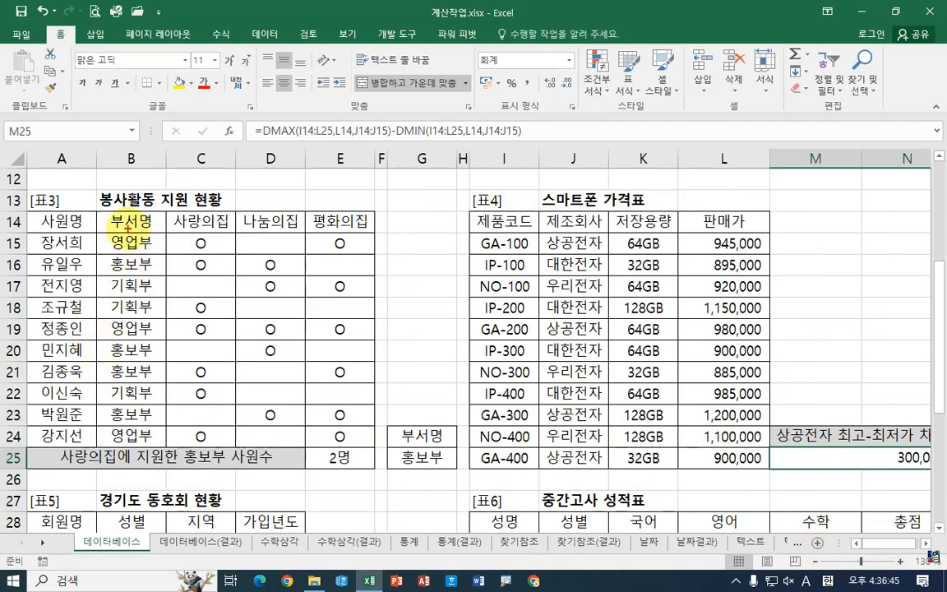
pyautogui.moveTo(99, 210); pyautogui.dragTo(166, 251)
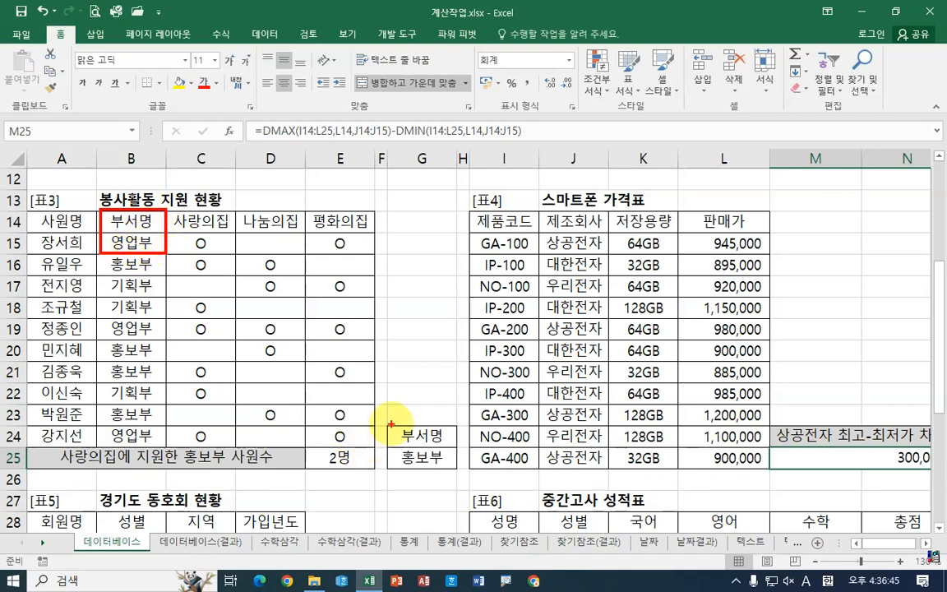
pyautogui.moveTo(388, 424); pyautogui.dragTo(449, 468)
pyautogui.moveTo(419, 426); pyautogui.dragTo(448, 407)
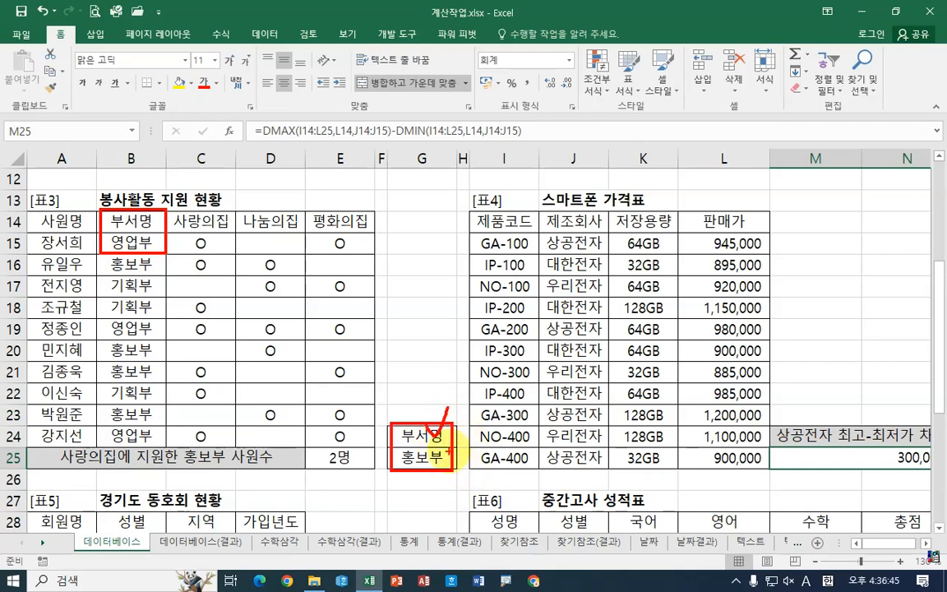
pyautogui.moveTo(445, 405); pyautogui.dragTo(392, 472)
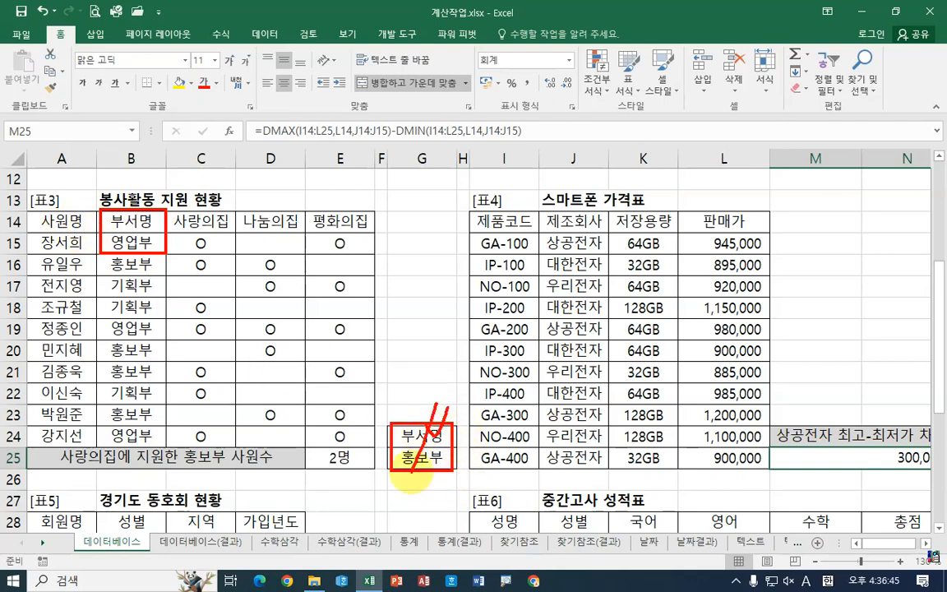
pyautogui.moveTo(402, 411); pyautogui.dragTo(454, 477)
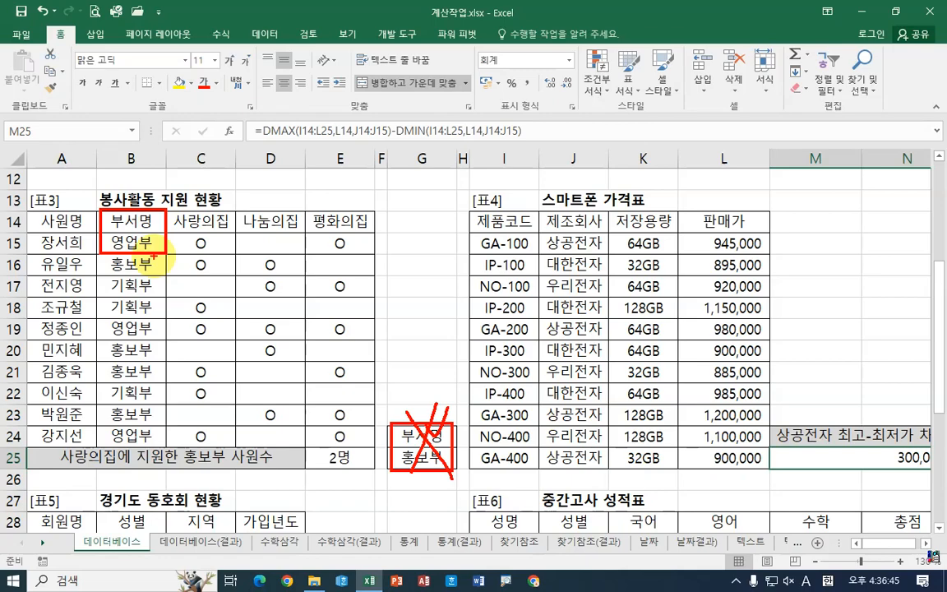
pyautogui.press('Escape')
# Step: Start a DCOUNT formula in D39 for 표5's 안산 회원수 and open its function arguments
pyautogui.scroll(-5, 503, 394)
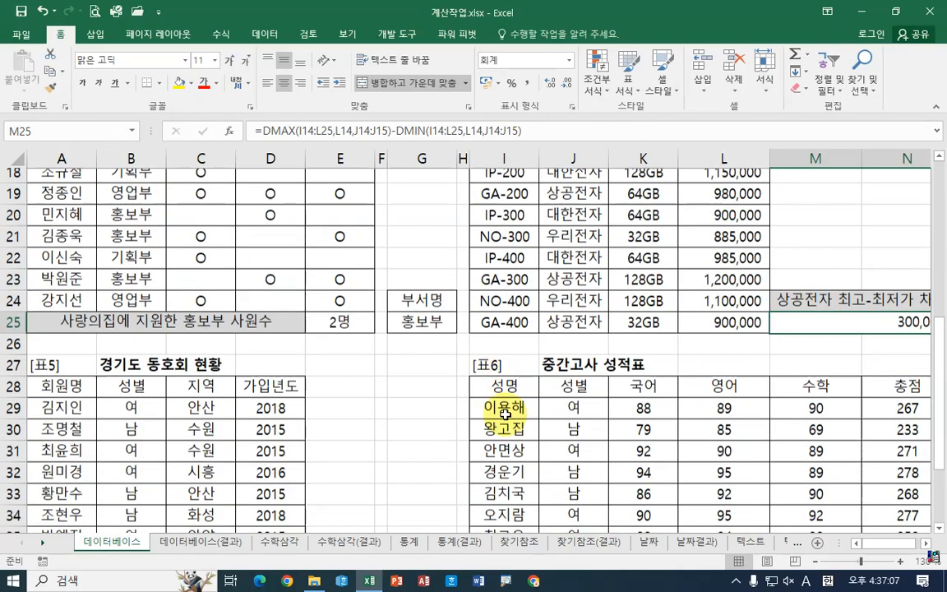
pyautogui.click(298, 436)
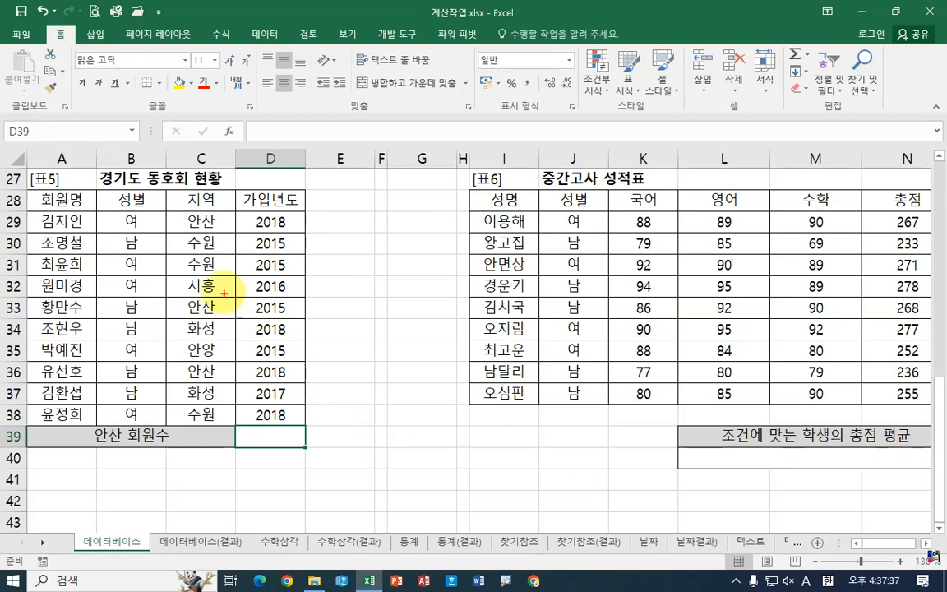
pyautogui.moveTo(175, 188); pyautogui.dragTo(234, 233)
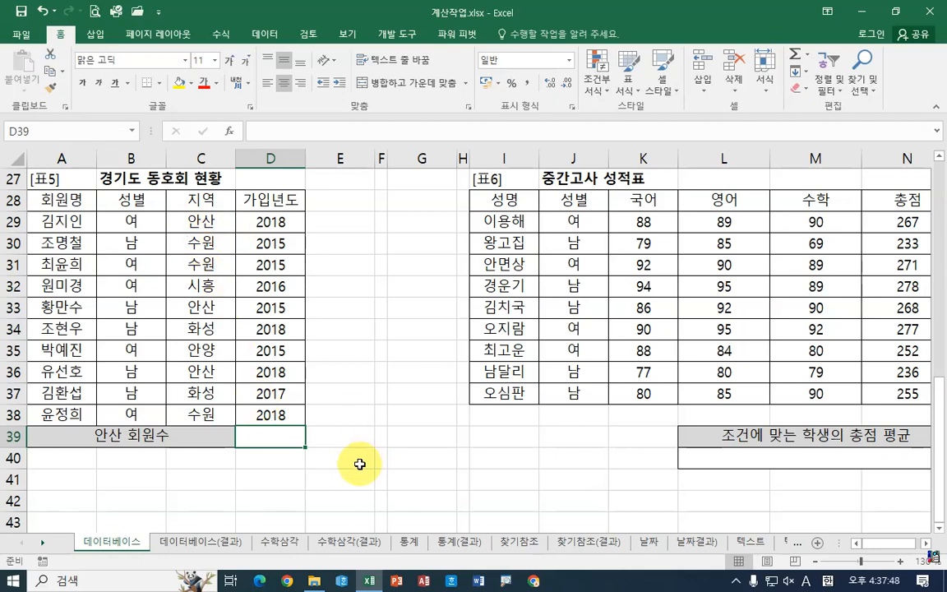
pyautogui.click(270, 437)
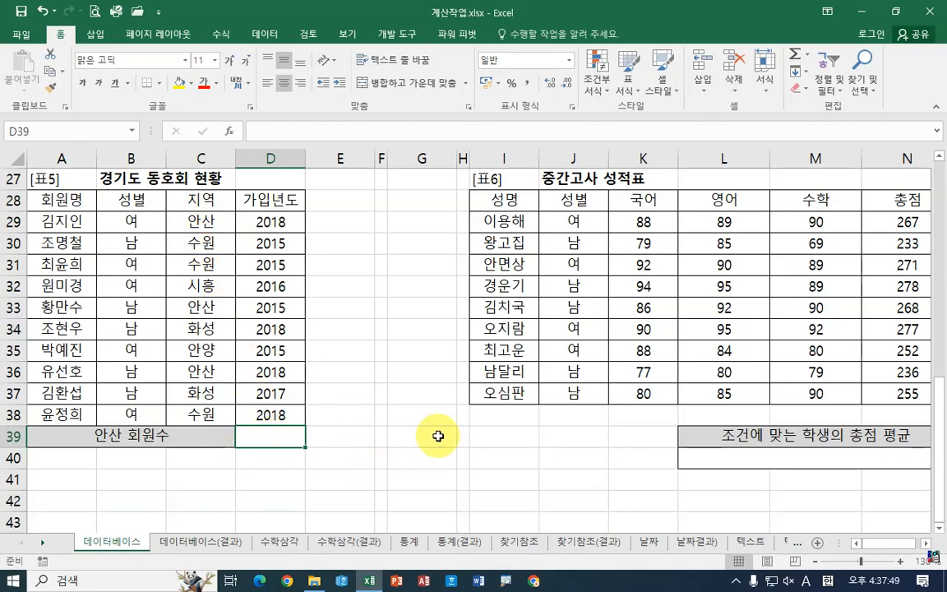
pyautogui.write('=dcou')
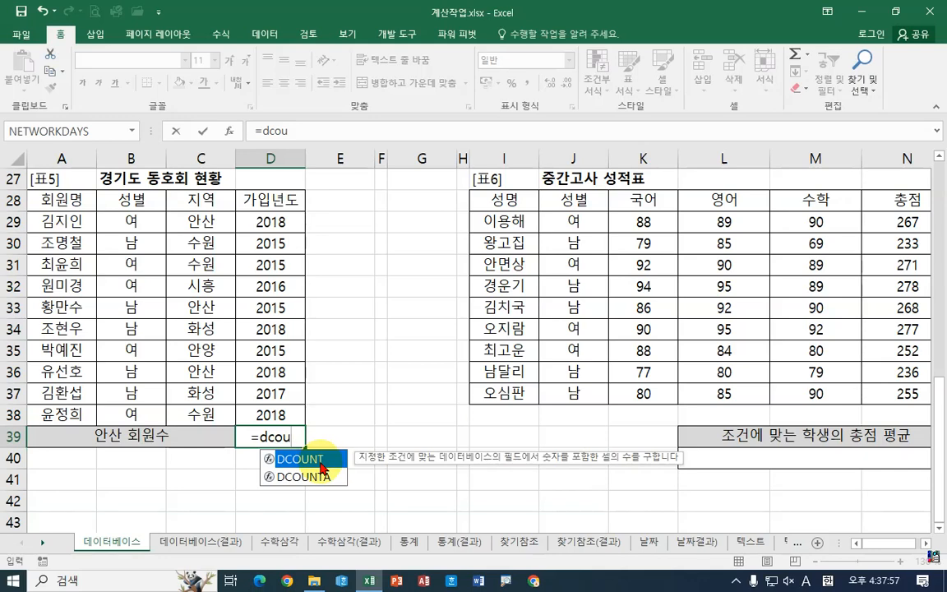
pyautogui.doubleClick(321, 467)
pyautogui.click(231, 134)
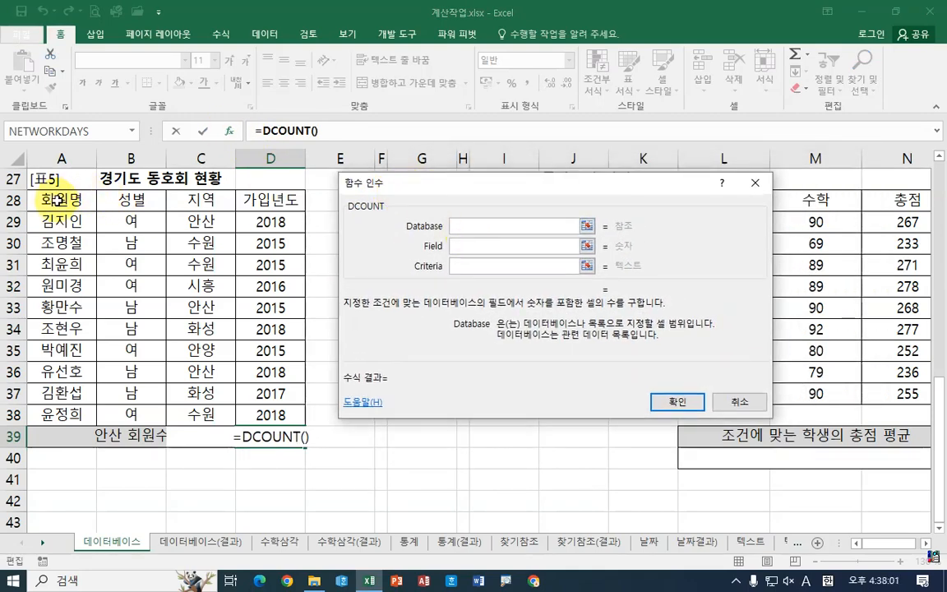
# Step: Set the DCOUNT database to A28:D38 and its criteria to C28:C29 for 지역 안산
pyautogui.moveTo(47, 198); pyautogui.dragTo(291, 416)
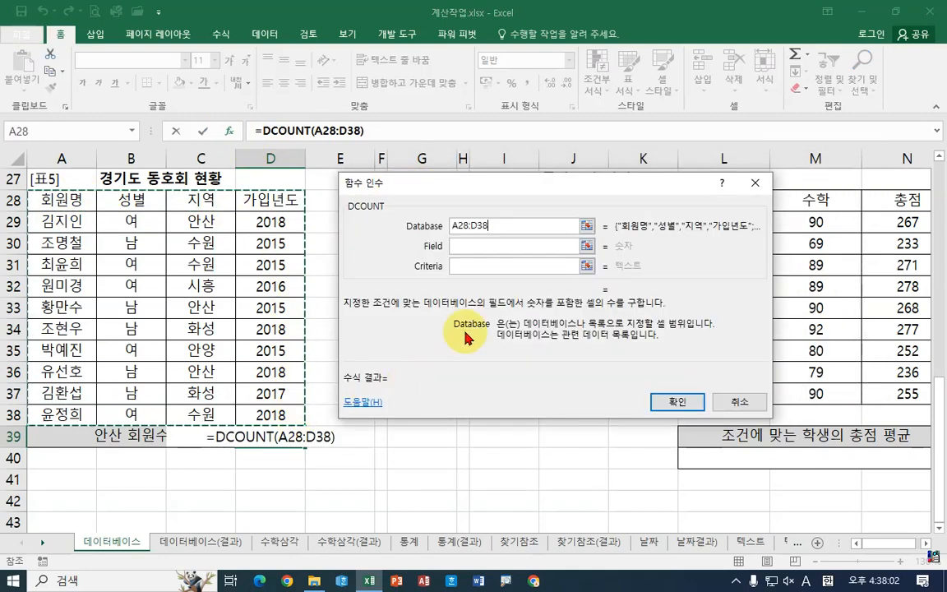
pyautogui.click(459, 266)
pyautogui.click(130, 199)
pyautogui.click(200, 199)
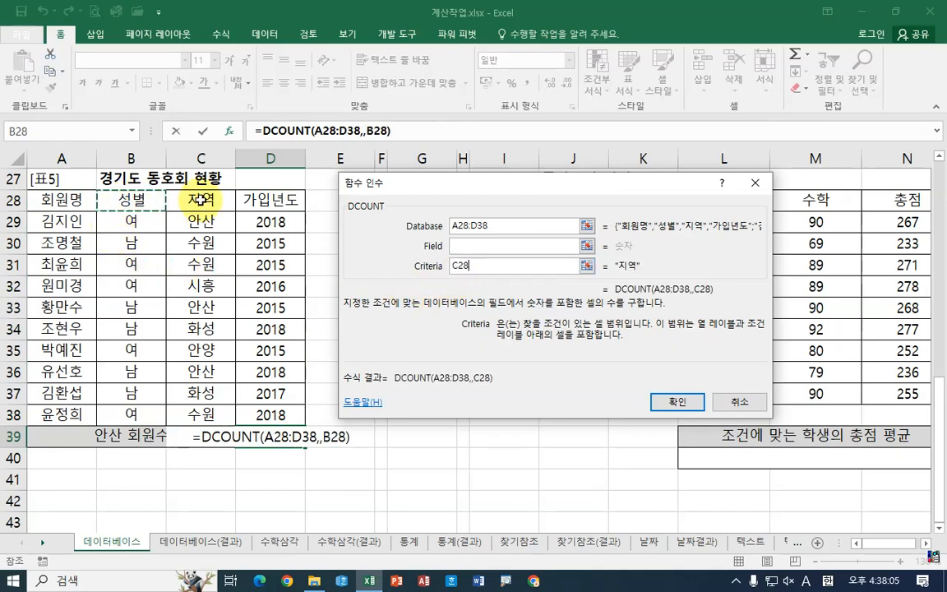
pyautogui.moveTo(200, 199); pyautogui.dragTo(200, 222)
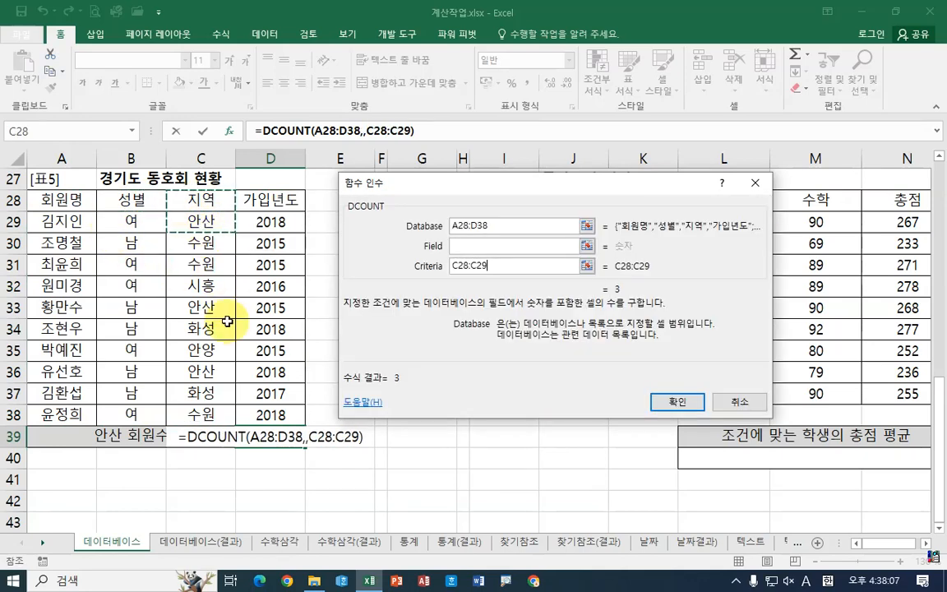
# Step: Set the DCOUNT field to the 가입년도 header D28 and complete the function in D39
pyautogui.click(469, 263)
pyautogui.click(476, 245)
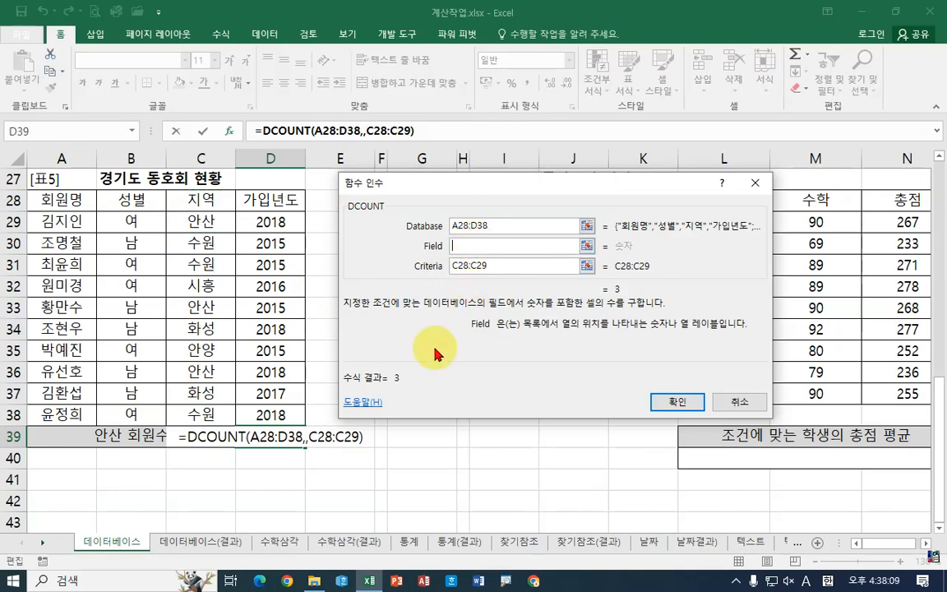
pyautogui.click(48, 199)
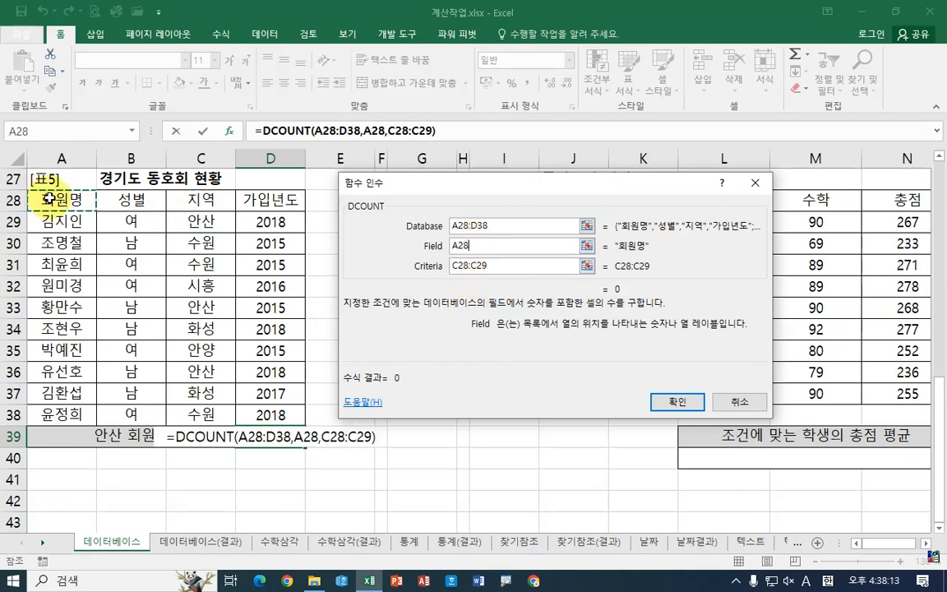
pyautogui.click(128, 201)
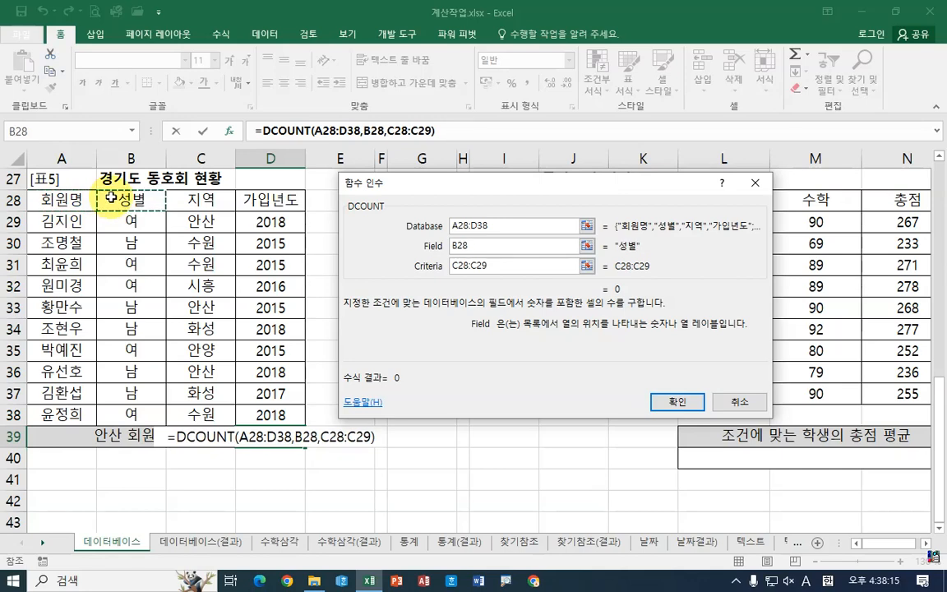
pyautogui.click(199, 201)
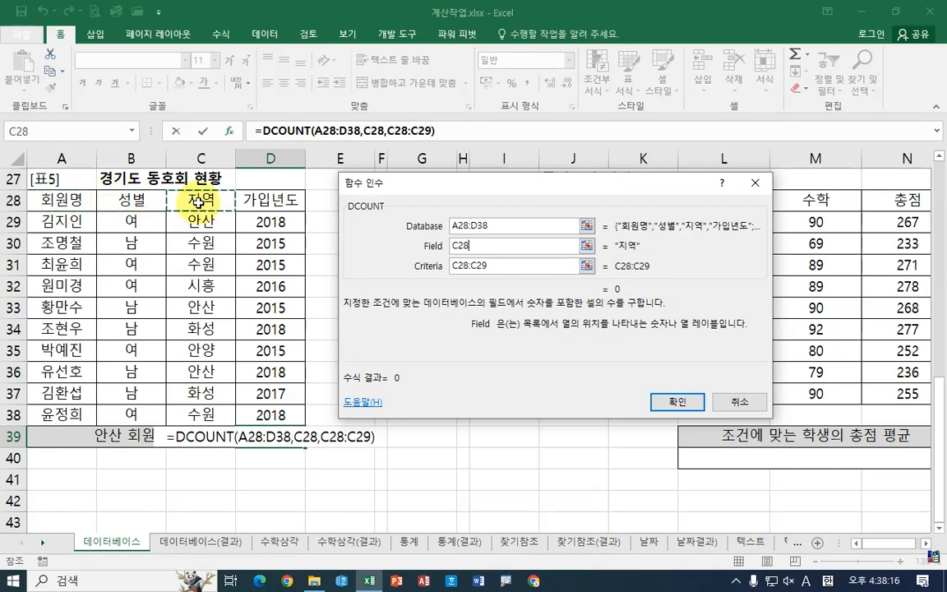
pyautogui.click(269, 201)
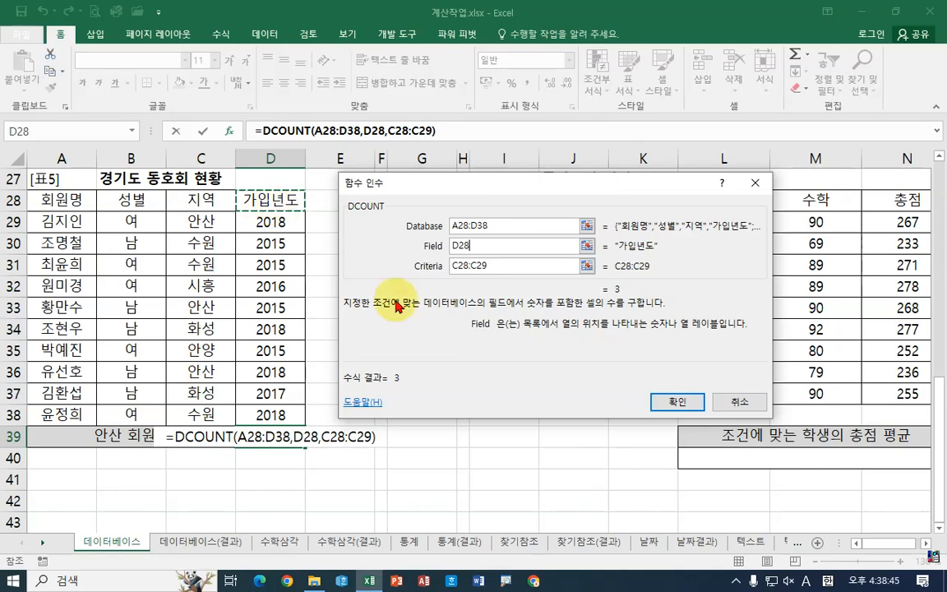
pyautogui.click(677, 401)
# Step: Append &"명" to the end of the DCOUNT formula in D39
pyautogui.click(464, 132)
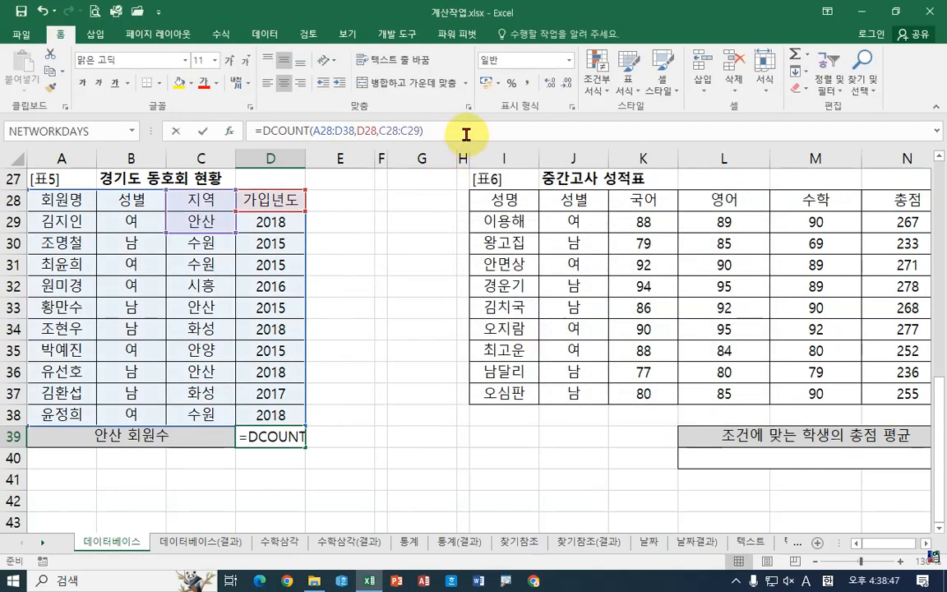
pyautogui.write('&""')
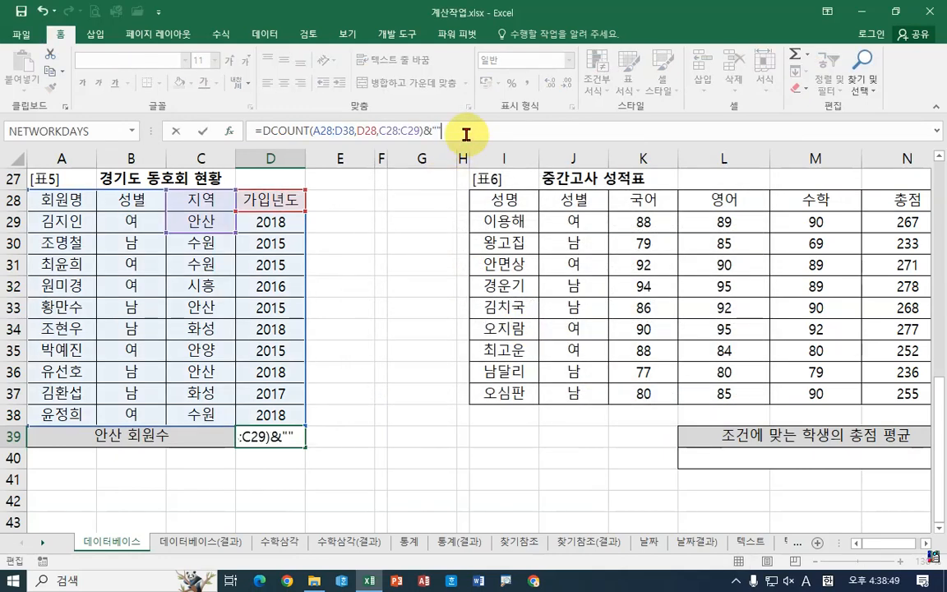
pyautogui.press('Left')
pyautogui.write('aud')
pyautogui.press('BackSpace')
pyautogui.press('BackSpace')
pyautogui.press('BackSpace')
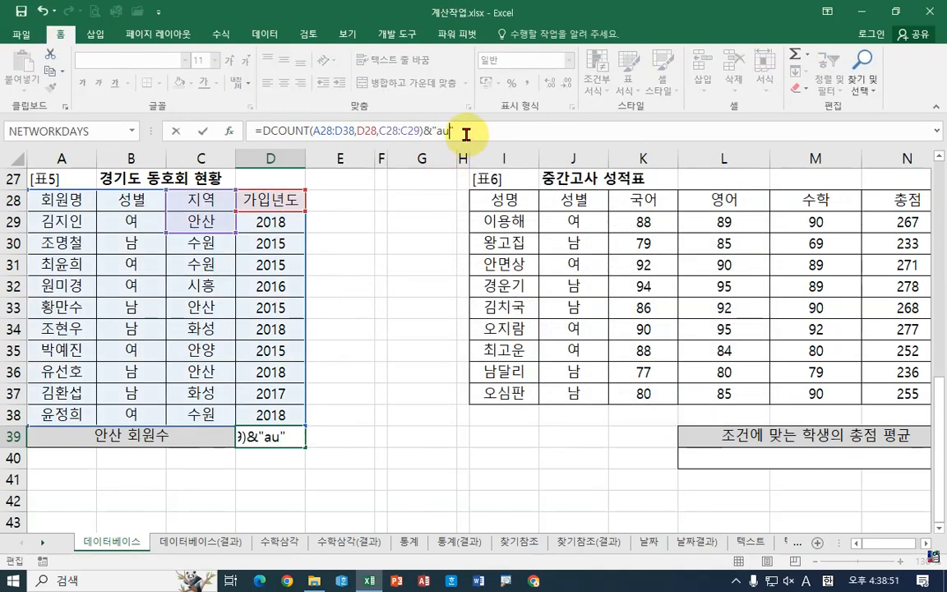
pyautogui.press('Hangul')
pyautogui.write('명')
pyautogui.press('Return')
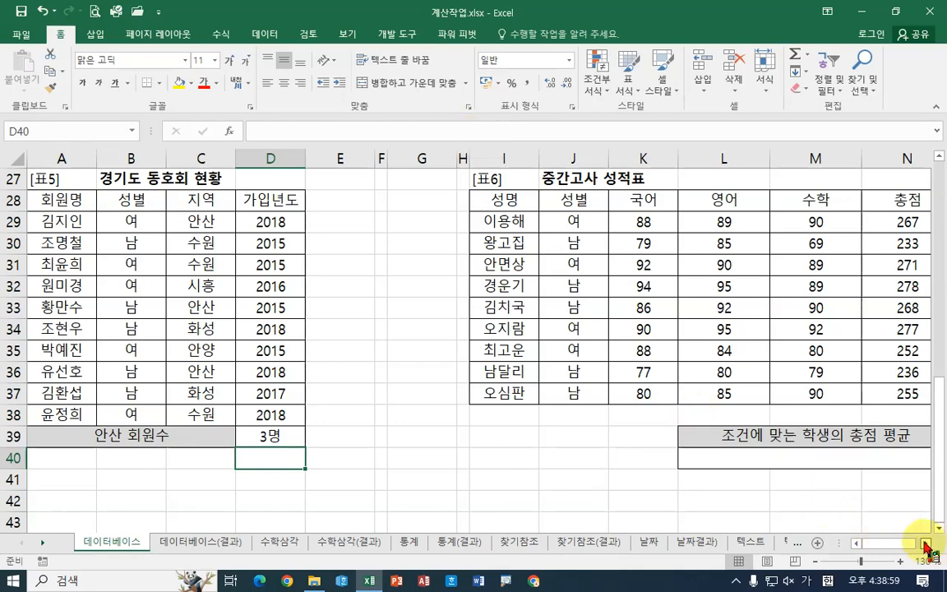
# Step: Copy 표6's headers 성별 and 영어 into I39 and J39 as criteria headings
pyautogui.moveTo(926, 546); pyautogui.dragTo(926, 546)
pyautogui.click(521, 457)
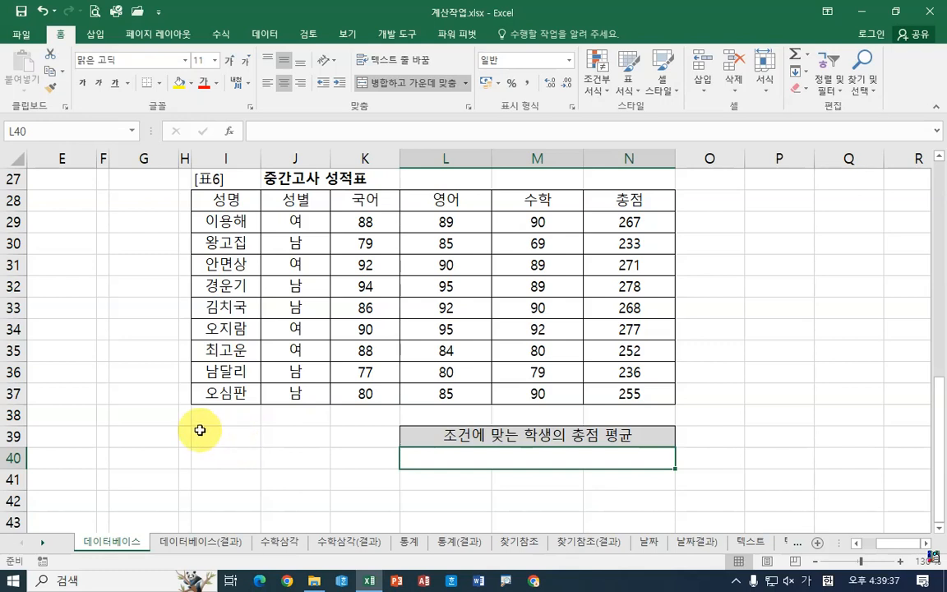
pyautogui.moveTo(190, 427)
pyautogui.mouseDown()
pyautogui.moveTo(384, 465)
pyautogui.moveTo(400, 492)
pyautogui.mouseUp()
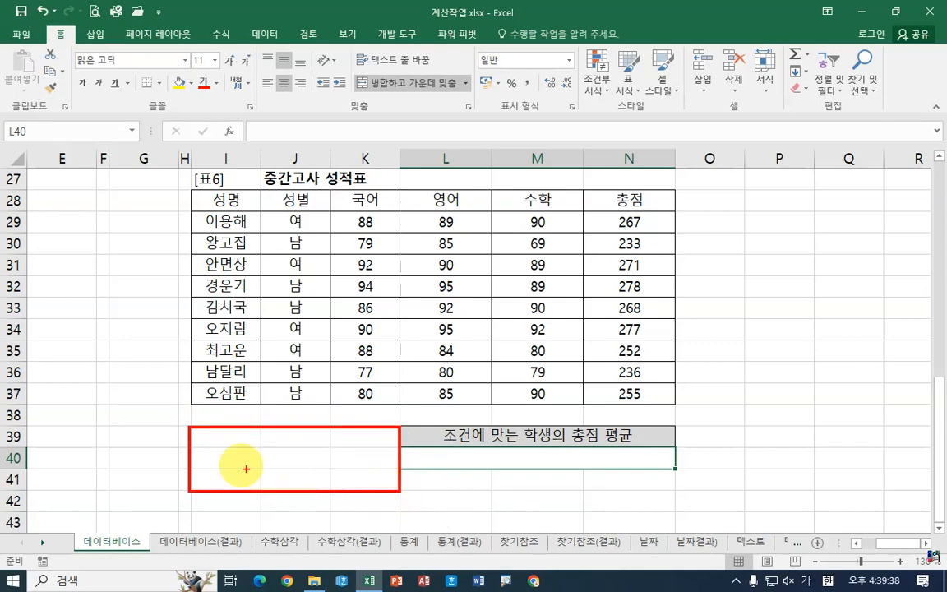
pyautogui.moveTo(239, 418); pyautogui.dragTo(400, 396)
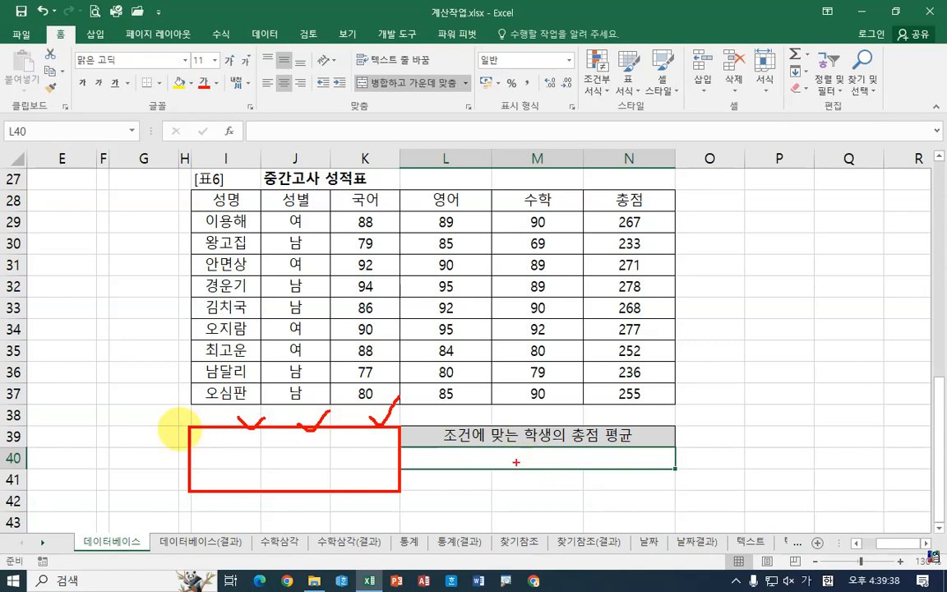
pyautogui.click(231, 435)
pyautogui.click(304, 203)
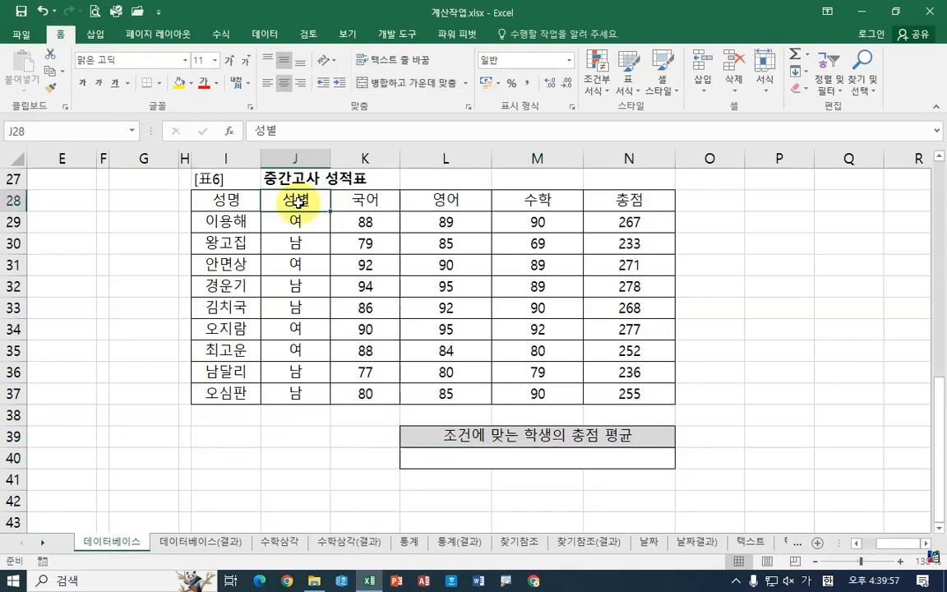
pyautogui.hotkey('ctrl', 'c')
pyautogui.click(229, 442)
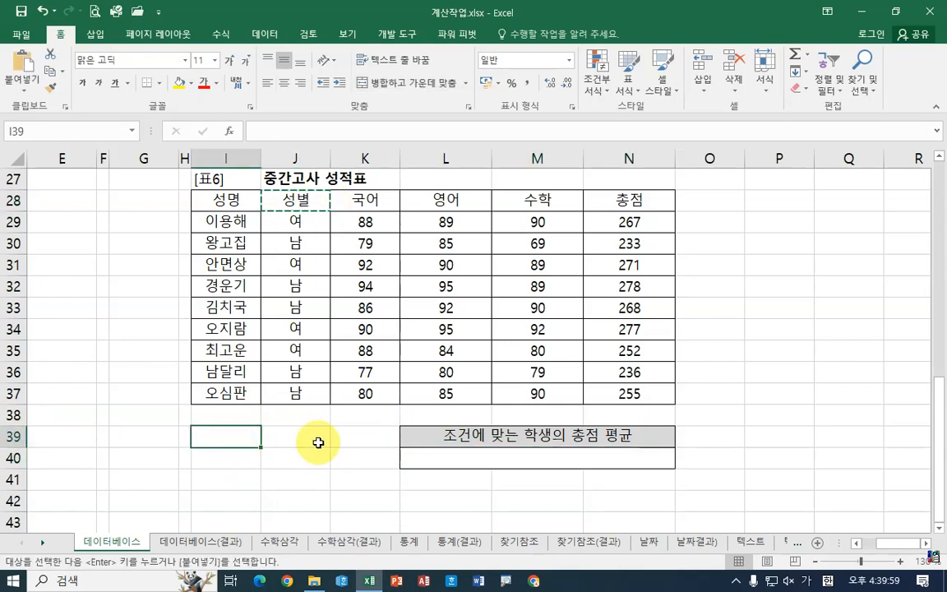
pyautogui.hotkey('ctrl', 'v')
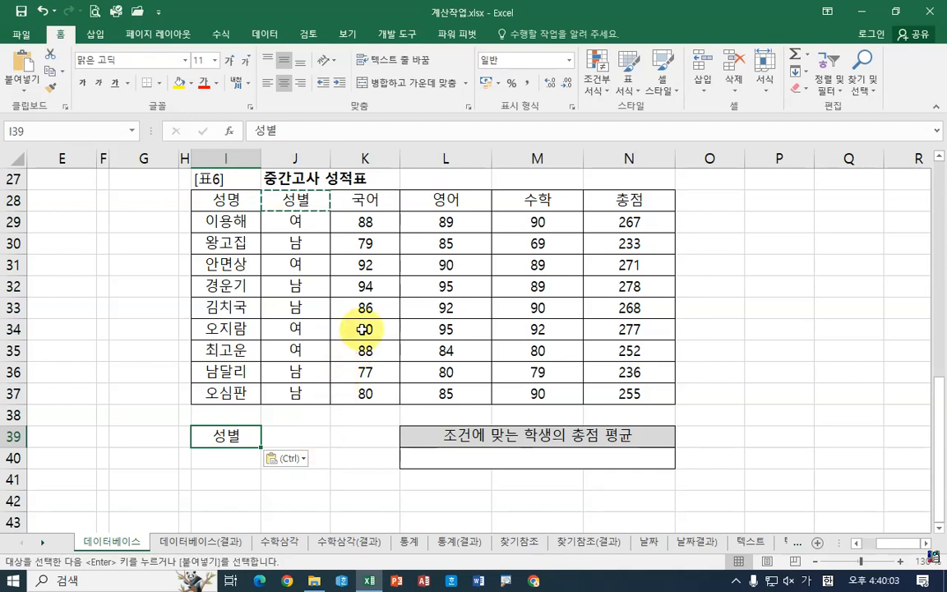
pyautogui.click(444, 200)
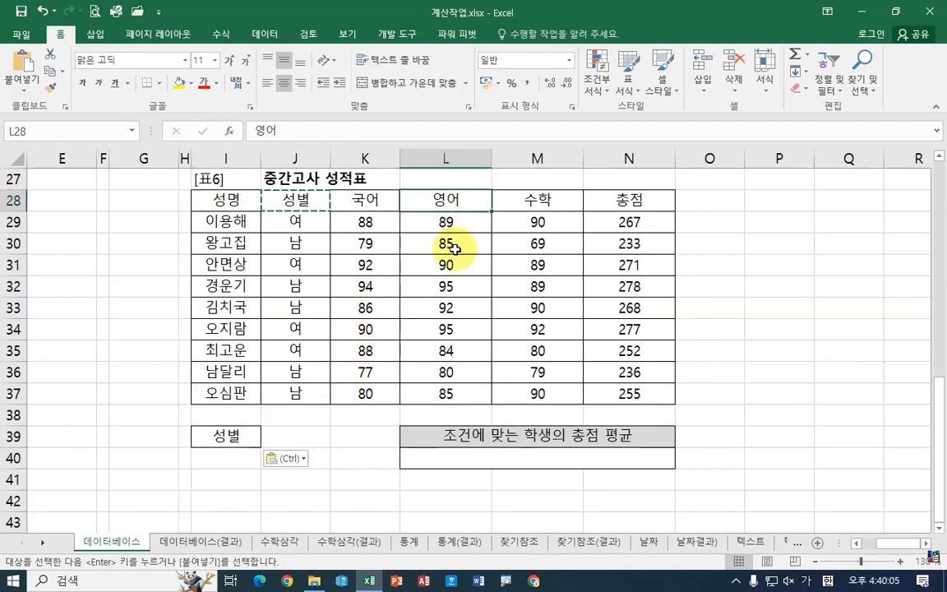
pyautogui.hotkey('ctrl', 'c')
pyautogui.click(312, 435)
pyautogui.hotkey('ctrl', 'v')
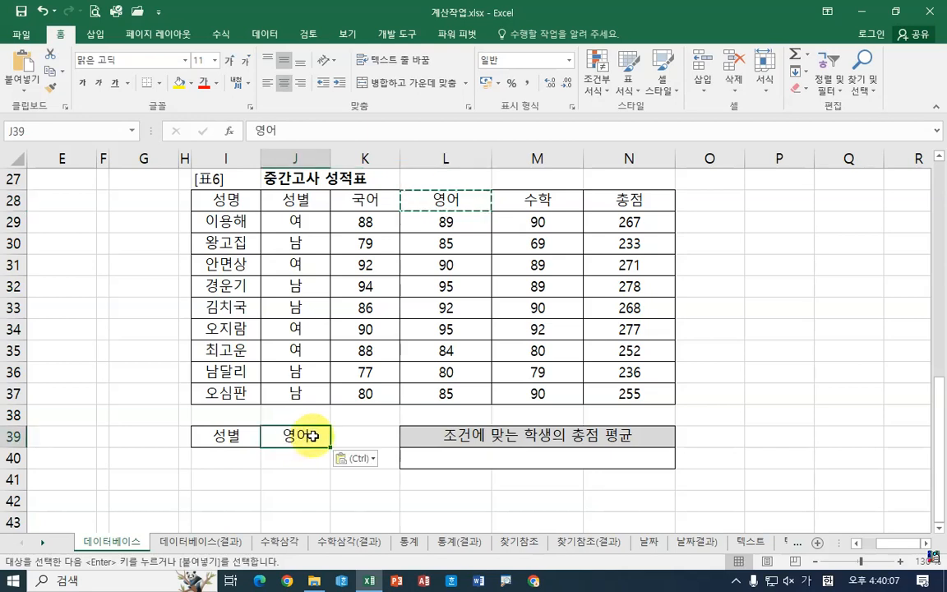
pyautogui.press('Escape')
# Step: Fill the first criteria row with 남, copied from 표6, in I40 and >=90 in J40
pyautogui.click(303, 475)
pyautogui.click(236, 461)
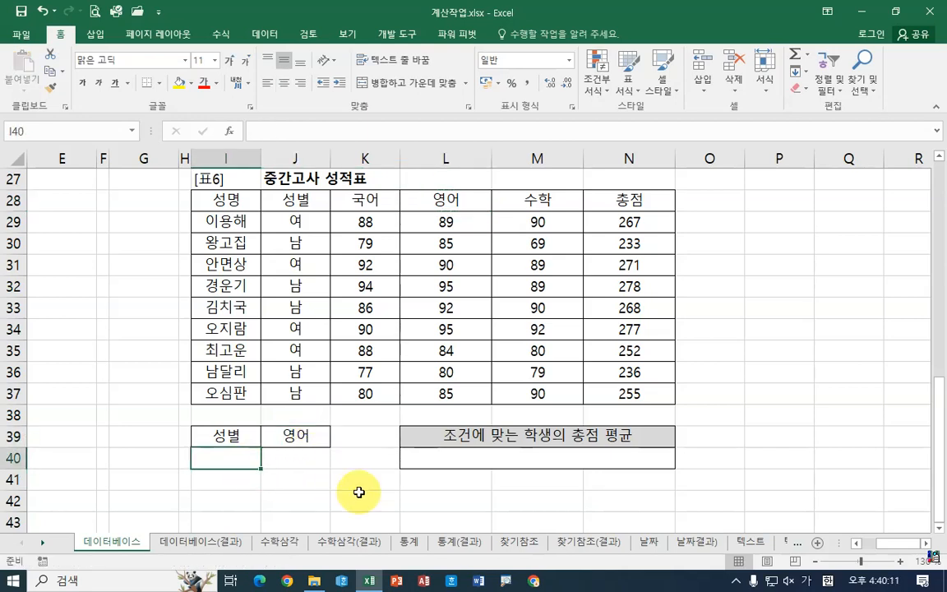
pyautogui.click(286, 240)
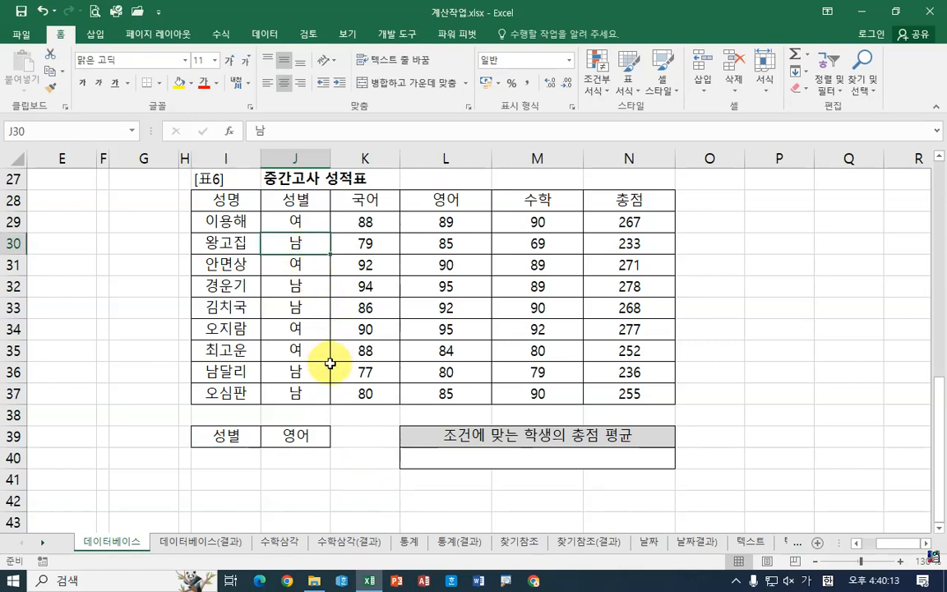
pyautogui.hotkey('ctrl', 'c')
pyautogui.click(232, 456)
pyautogui.hotkey('ctrl', 'v')
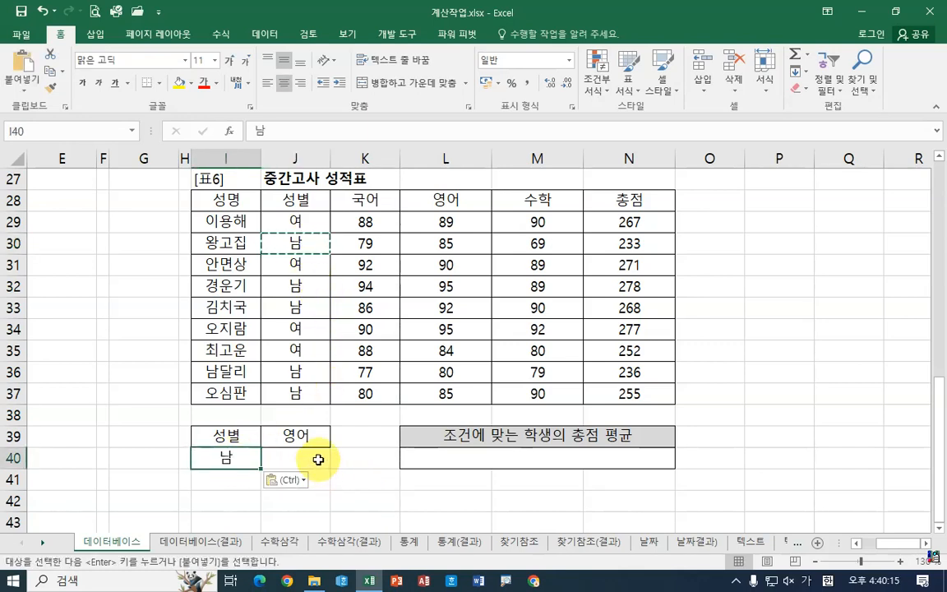
pyautogui.click(313, 457)
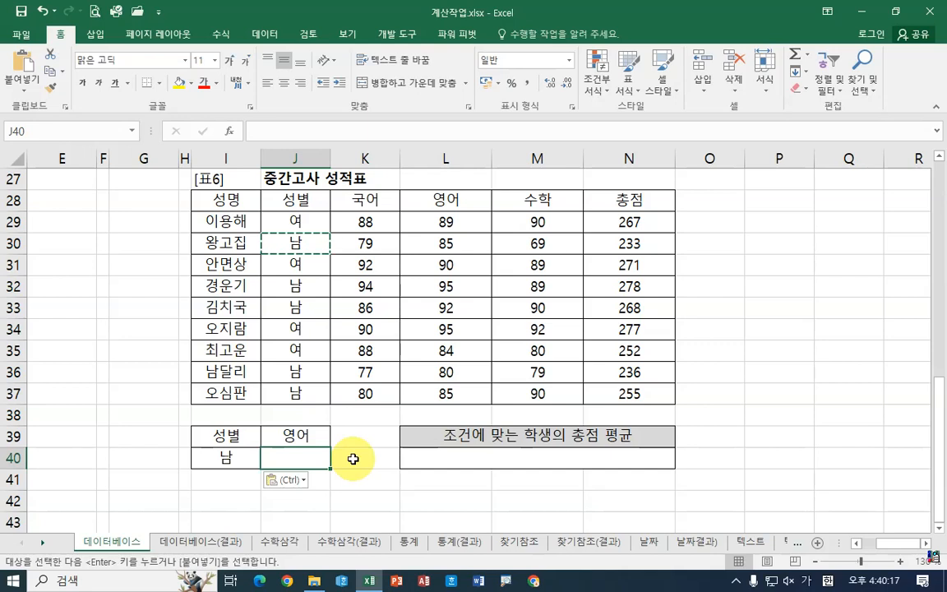
pyautogui.write('>=90')
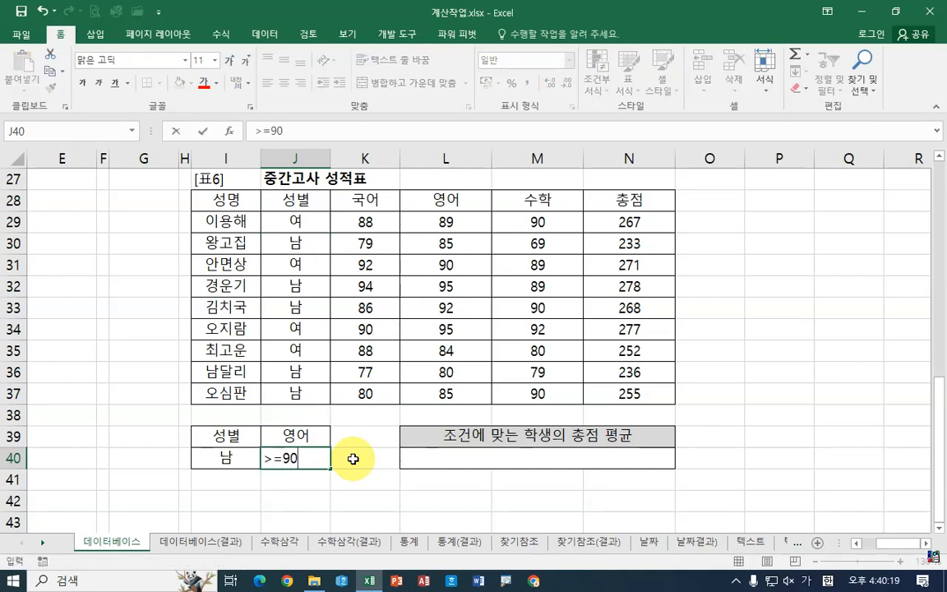
pyautogui.click(362, 496)
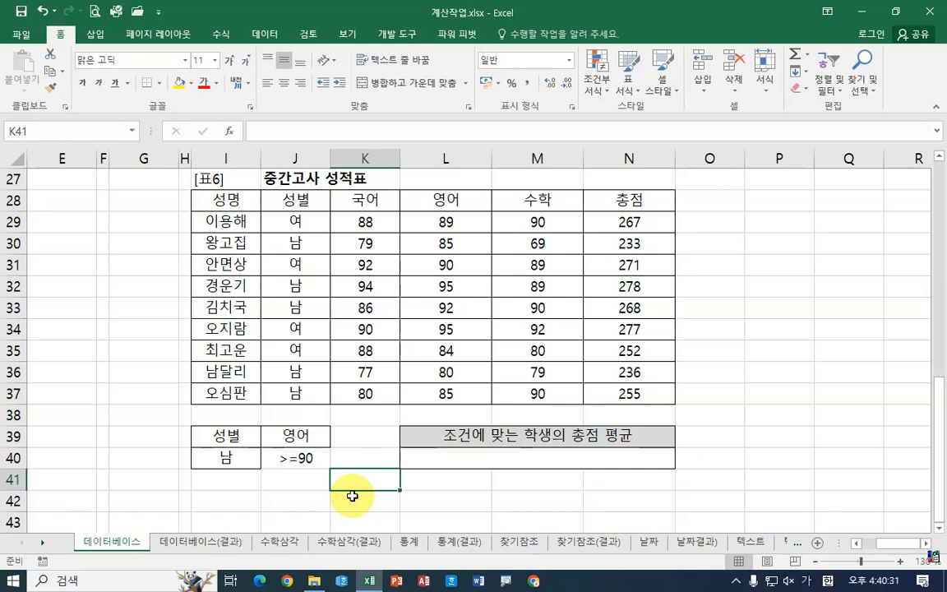
# Step: Copy 여 from 표6's 성별 column into I41 to start the second criteria row
pyautogui.click(253, 483)
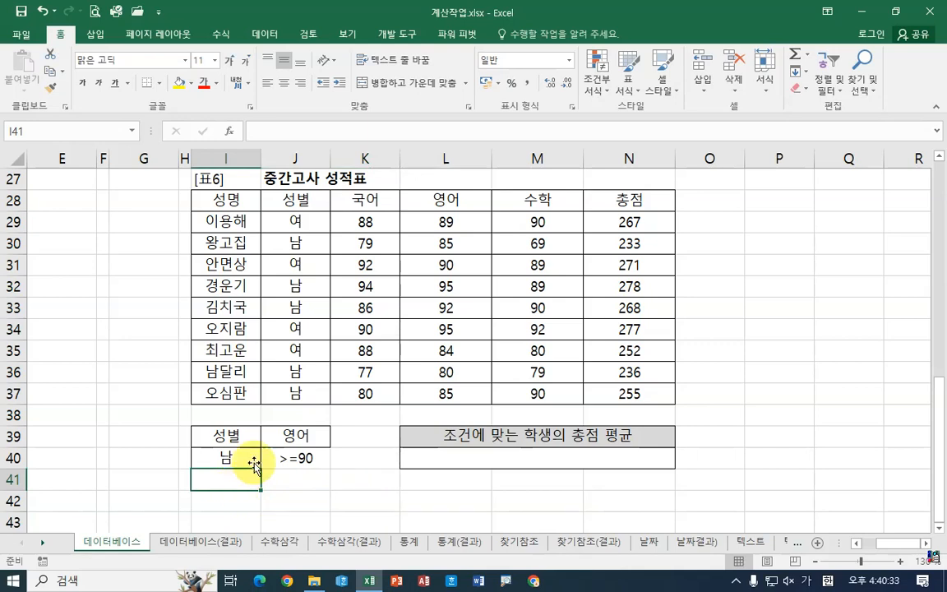
pyautogui.click(300, 266)
pyautogui.hotkey('ctrl', 'c')
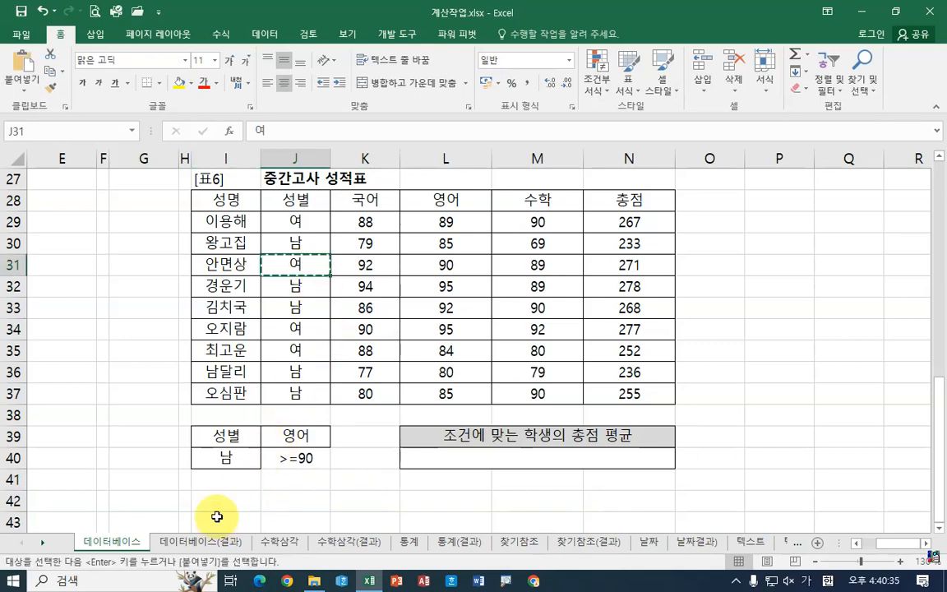
pyautogui.click(216, 485)
pyautogui.hotkey('ctrl', 'v')
# Step: Copy the 수학 header into K39 and enter the condition >=90 in K41
pyautogui.click(360, 438)
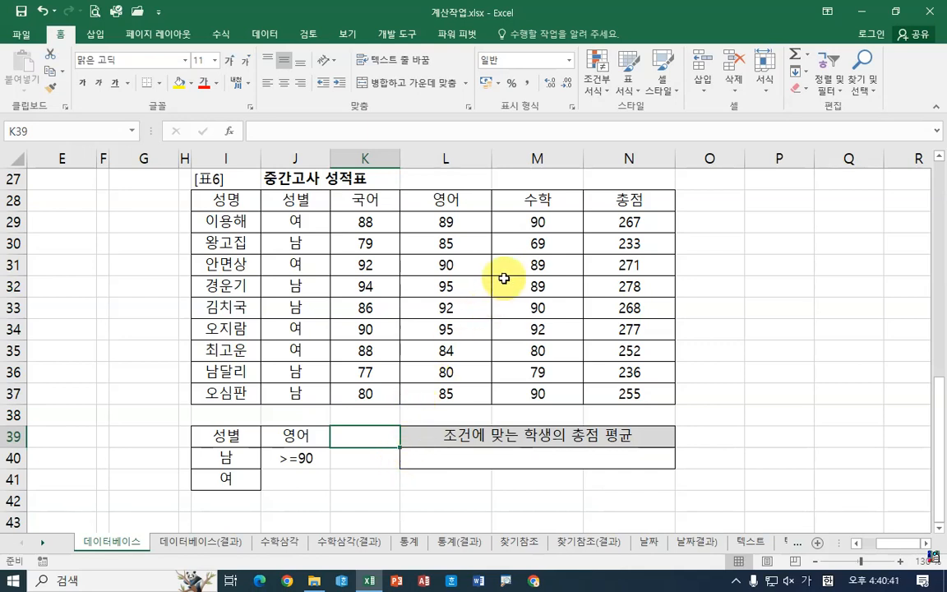
pyautogui.click(538, 204)
pyautogui.hotkey('ctrl', 'c')
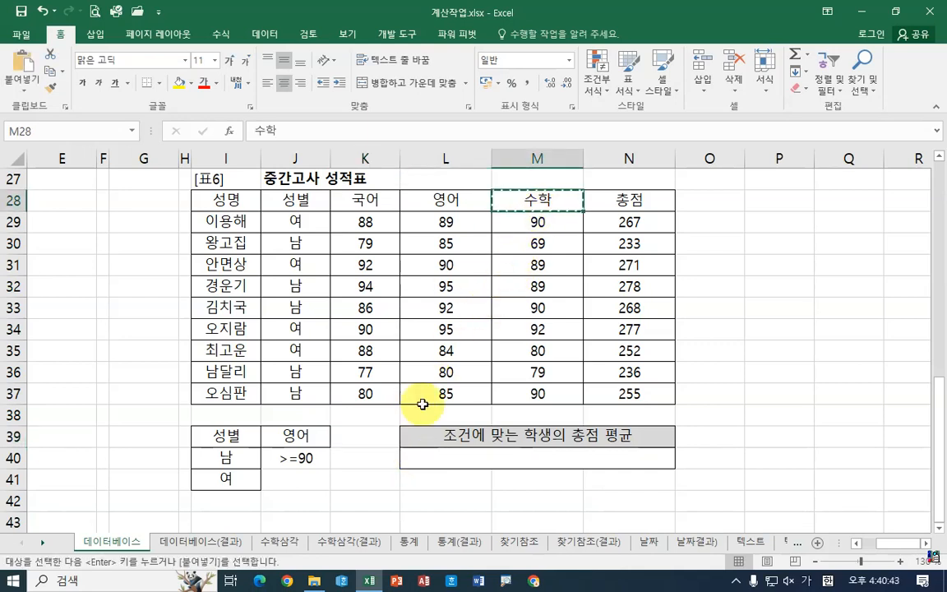
pyautogui.click(372, 439)
pyautogui.hotkey('ctrl', 'v')
pyautogui.click(372, 481)
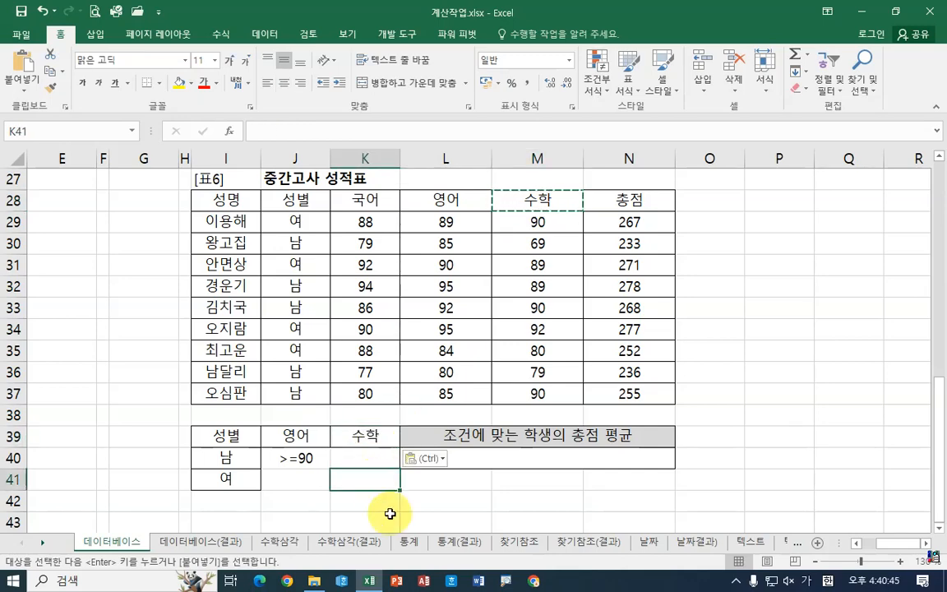
pyautogui.write('>=')
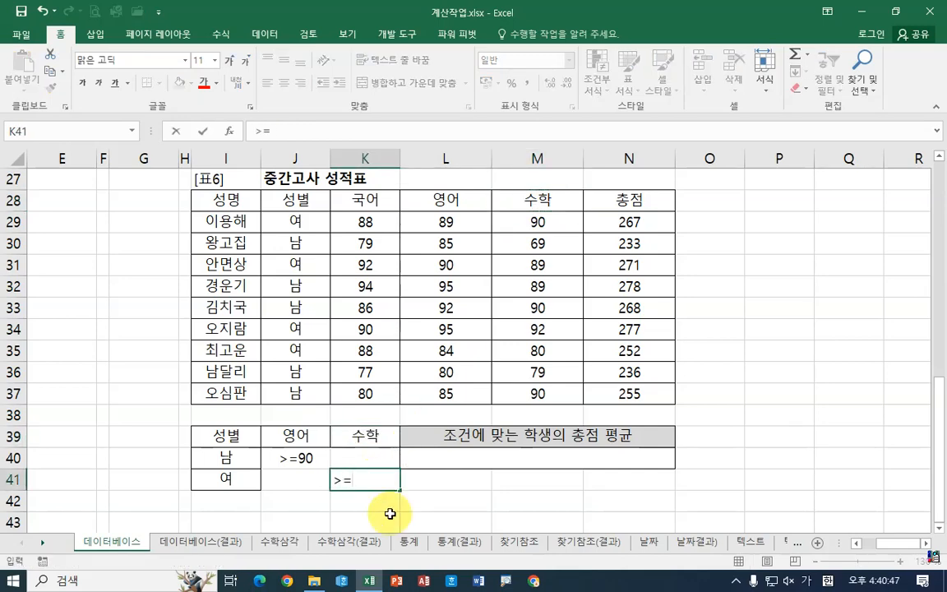
pyautogui.write('90')
pyautogui.press('Return')
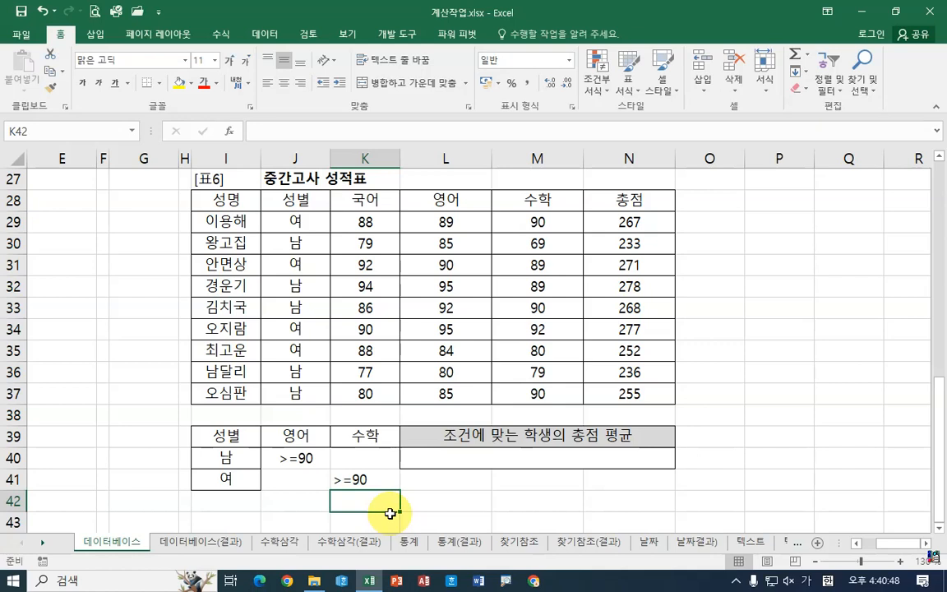
pyautogui.click(459, 491)
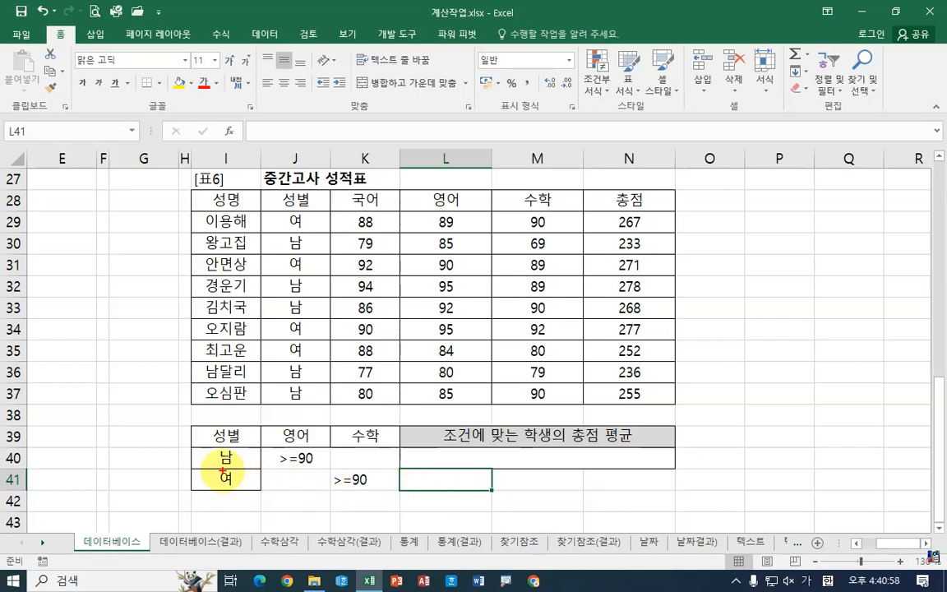
pyautogui.moveTo(222, 472)
pyautogui.mouseDown()
pyautogui.moveTo(273, 463)
pyautogui.moveTo(329, 495)
pyautogui.mouseUp()
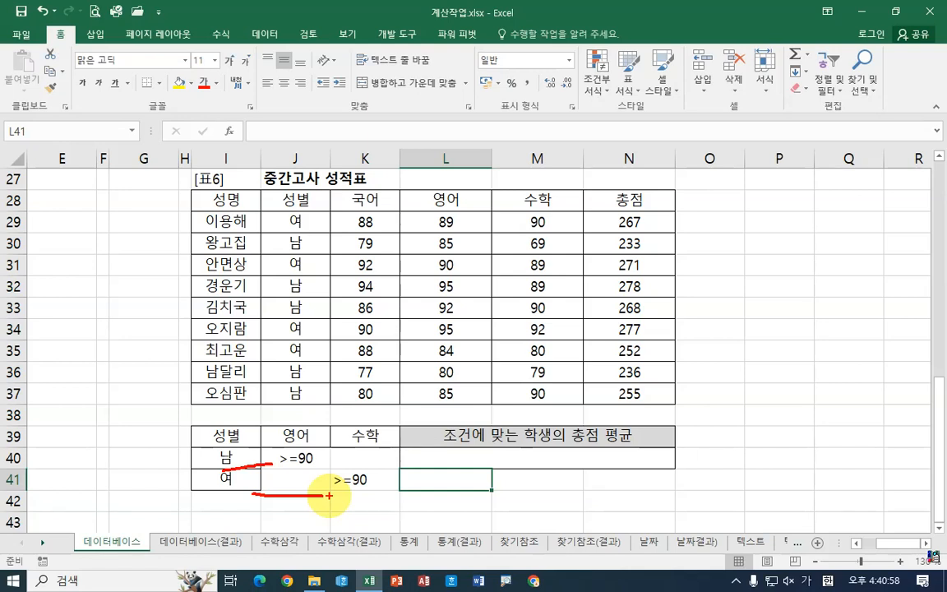
# Step: Start a DAVERAGE formula in L40 and open its function arguments
pyautogui.click(490, 465)
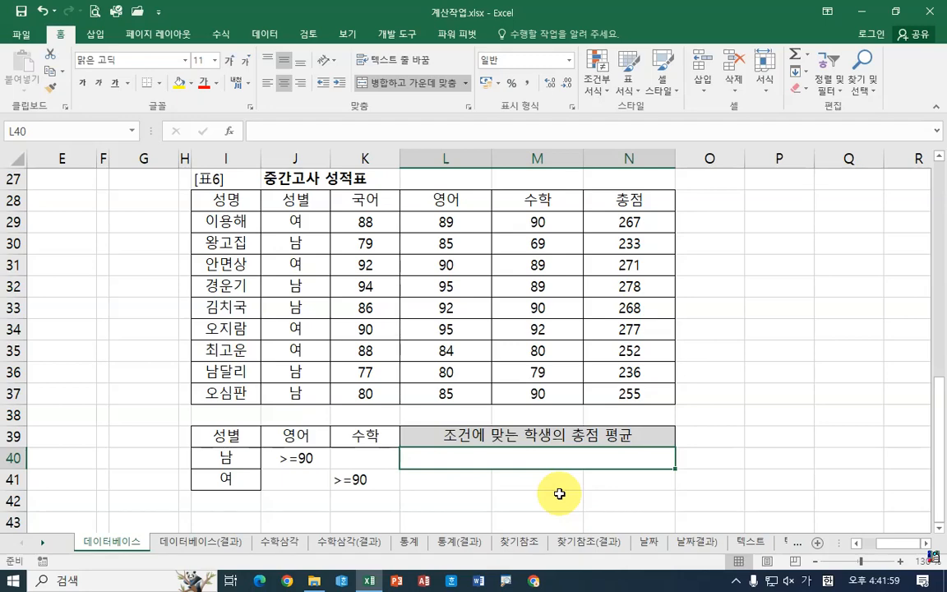
pyautogui.write('=ㅇ')
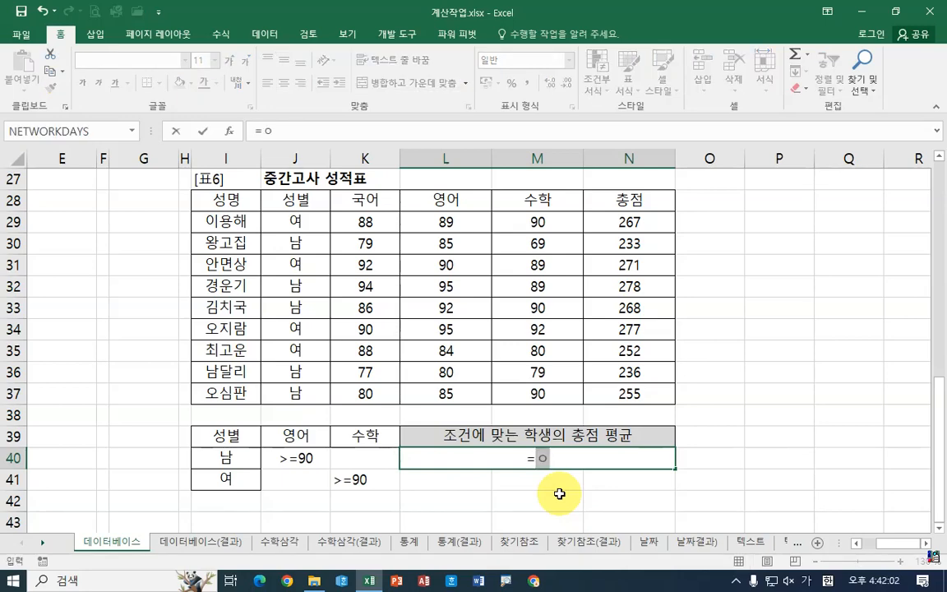
pyautogui.press('BackSpace')
pyautogui.press('Hangul')
pyautogui.write('da')
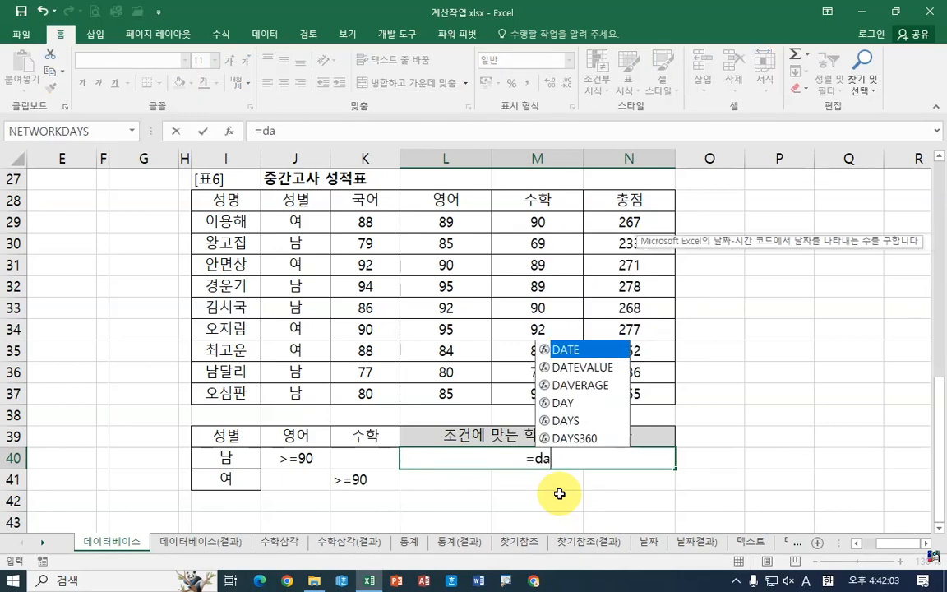
pyautogui.doubleClick(576, 385)
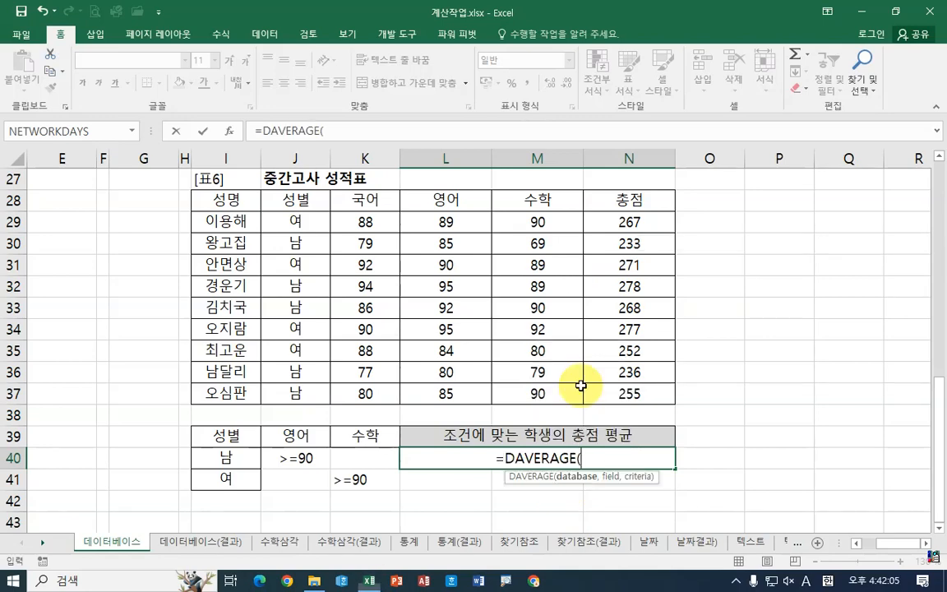
pyautogui.click(230, 131)
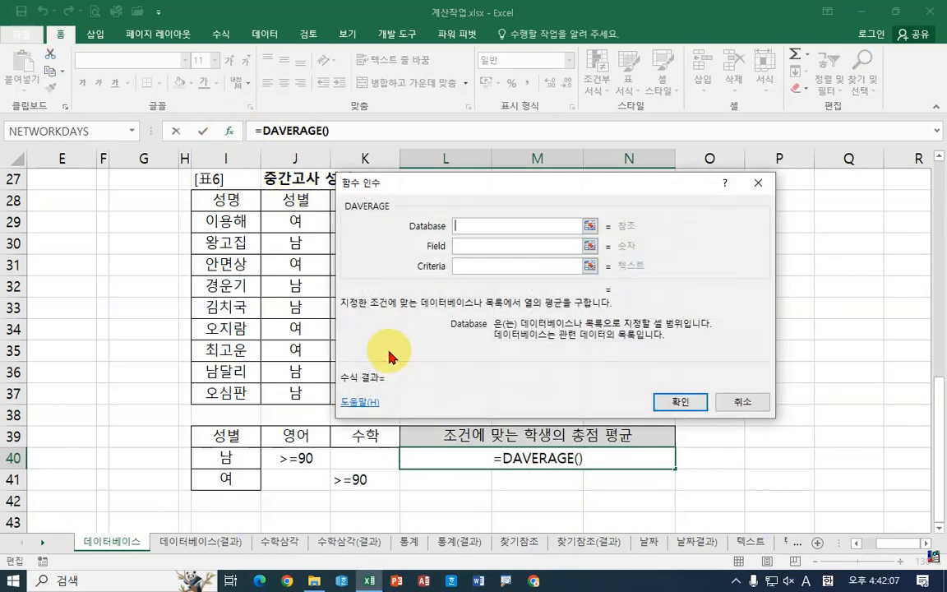
# Step: Set DAVERAGE's Database to 표6's range I28:N37 and its Criteria to I39:K41
pyautogui.moveTo(463, 212); pyautogui.dragTo(811, 212)
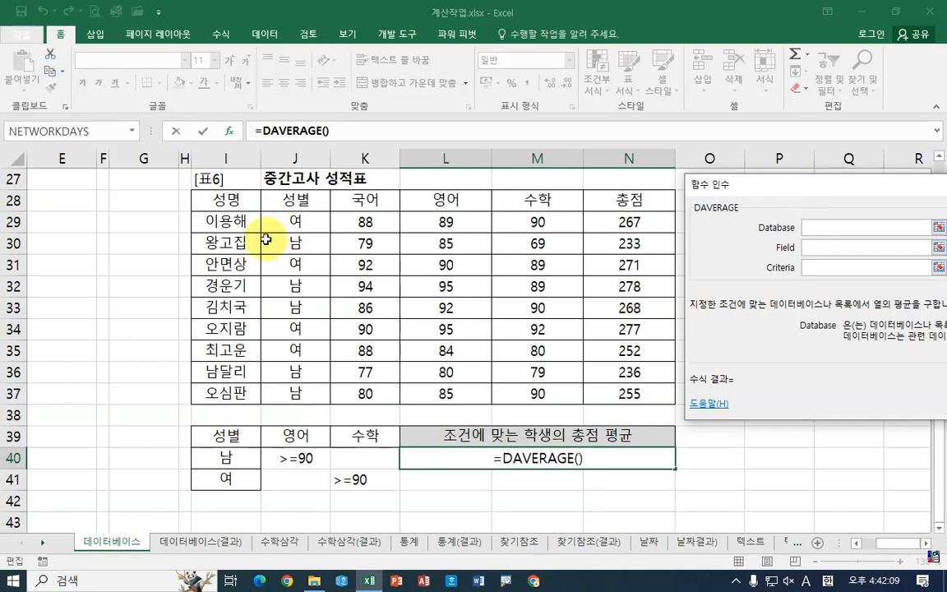
pyautogui.moveTo(241, 206); pyautogui.dragTo(657, 393)
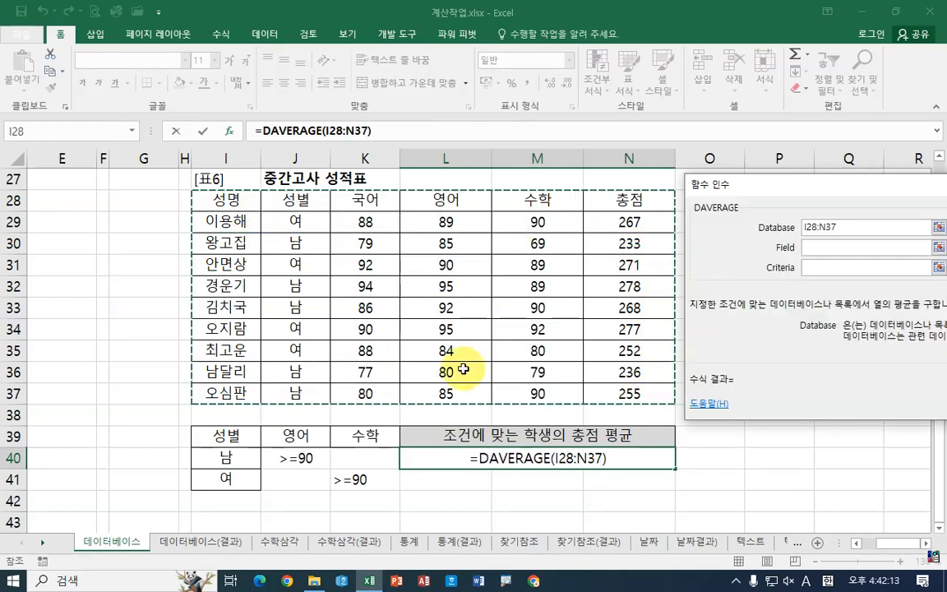
pyautogui.press('Tab')
pyautogui.press('Tab')
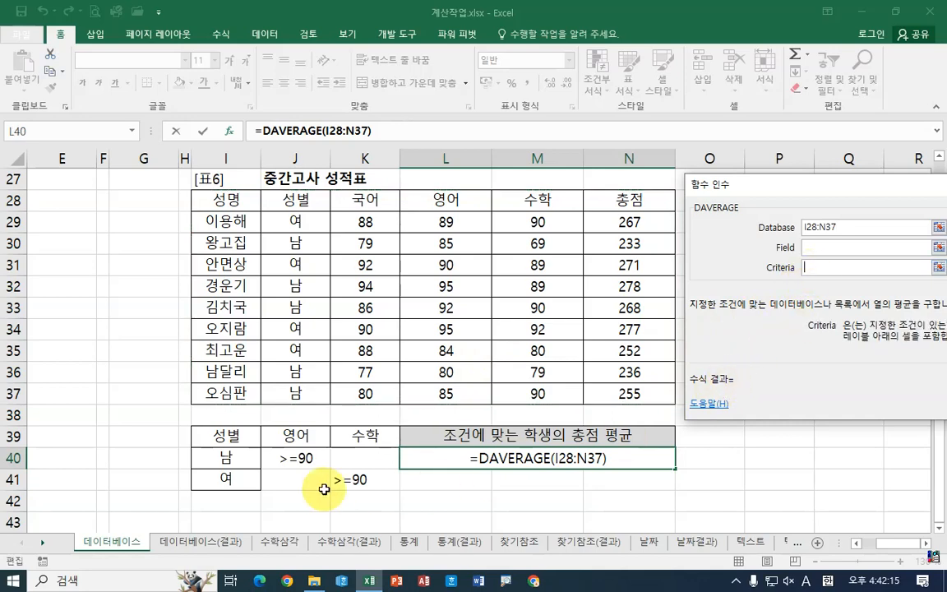
pyautogui.moveTo(225, 442); pyautogui.dragTo(384, 443)
pyautogui.moveTo(384, 481); pyautogui.dragTo(366, 481)
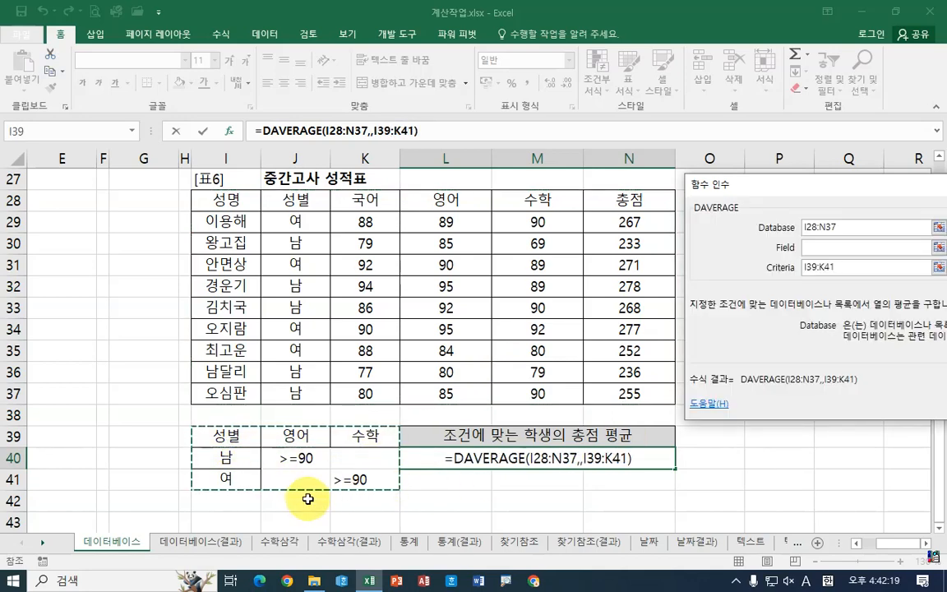
# Step: Set DAVERAGE's Field to the 총점 header N28 and enter the finished formula in L40
pyautogui.click(821, 247)
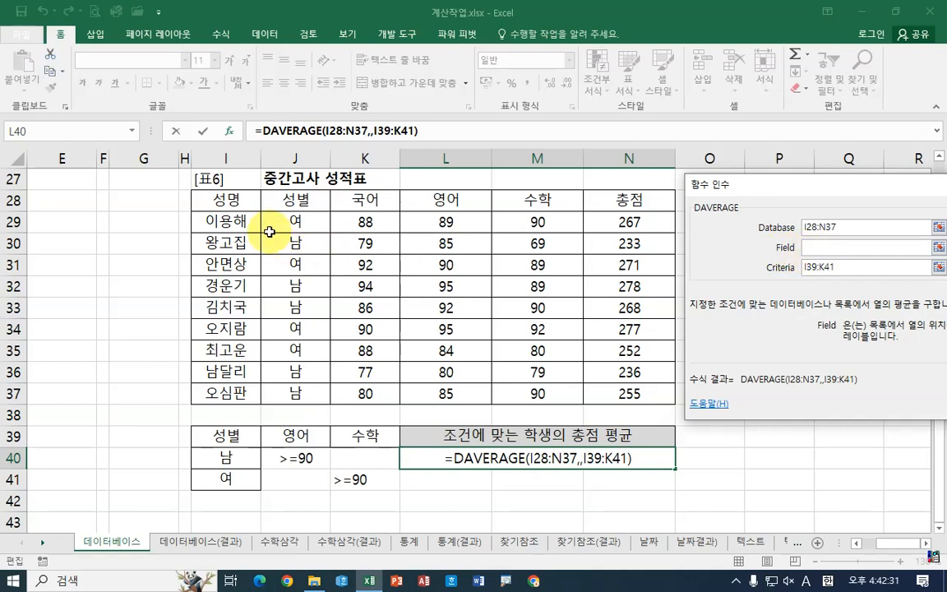
pyautogui.click(641, 202)
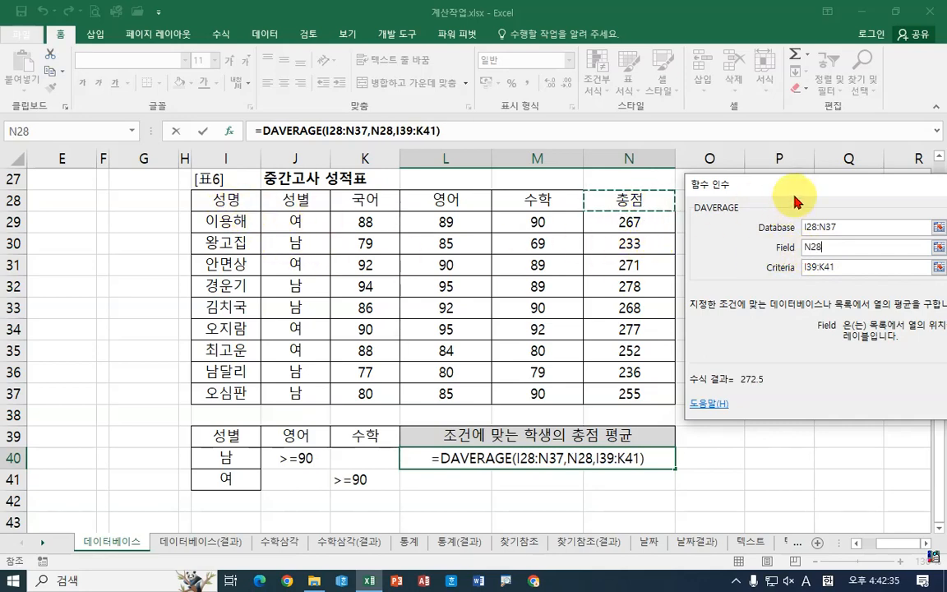
pyautogui.moveTo(797, 199); pyautogui.dragTo(247, 167)
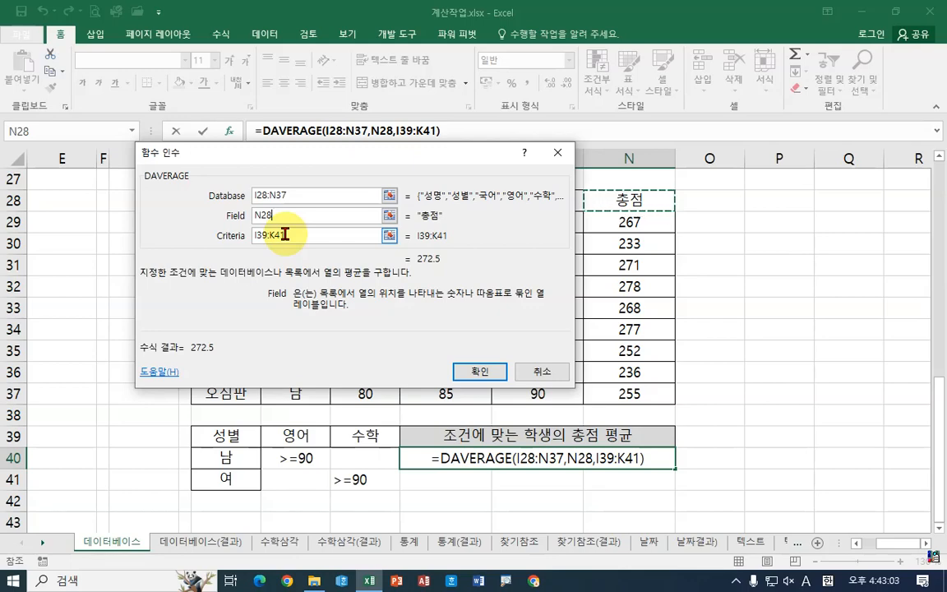
pyautogui.click(481, 371)
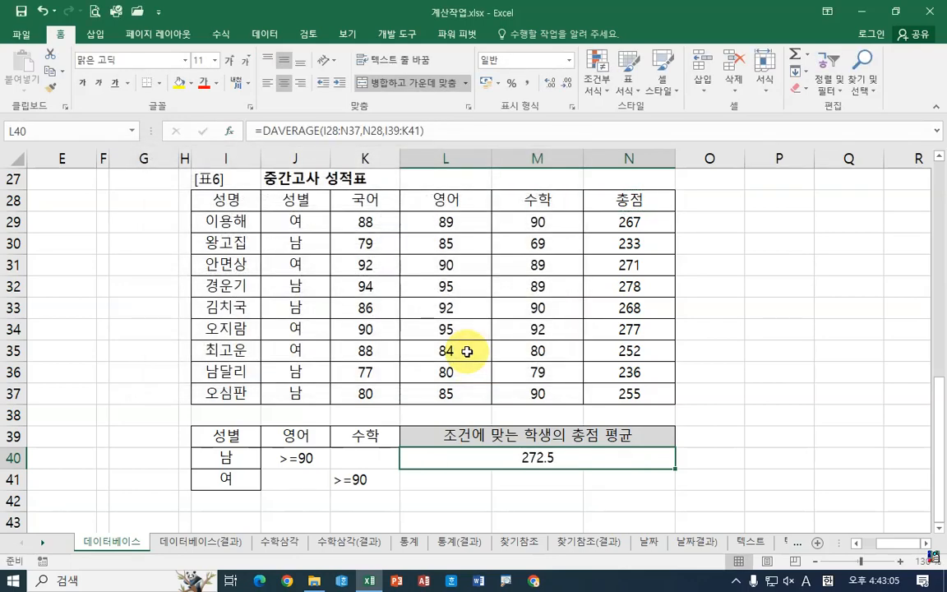